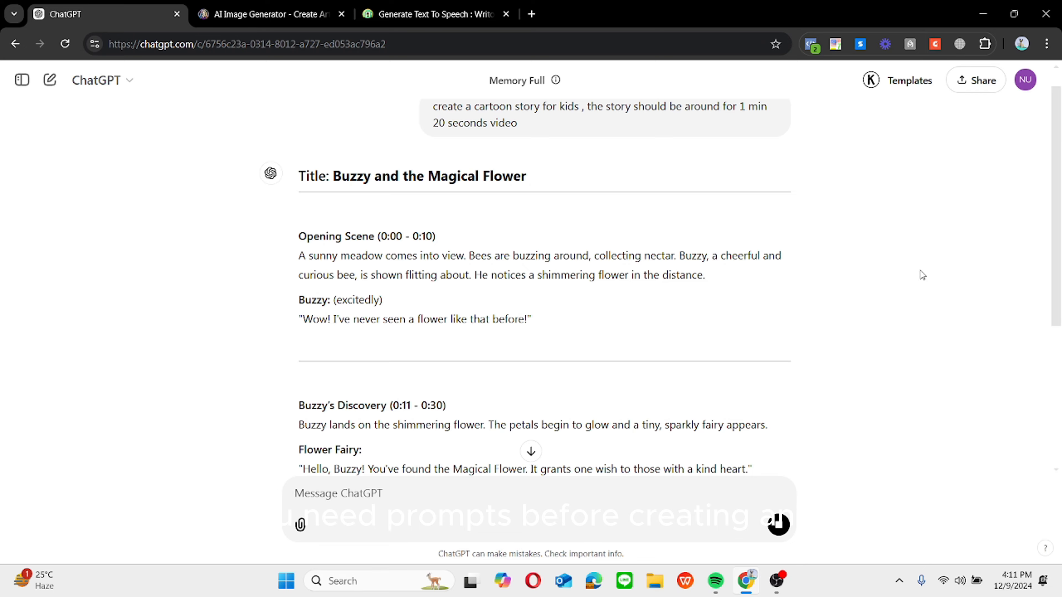
# - Dismiss the plan limit notice and ask for a version of the Buzzy story with the message "speech"
pyautogui.moveTo(1055, 274); pyautogui.dragTo(1060, 497)
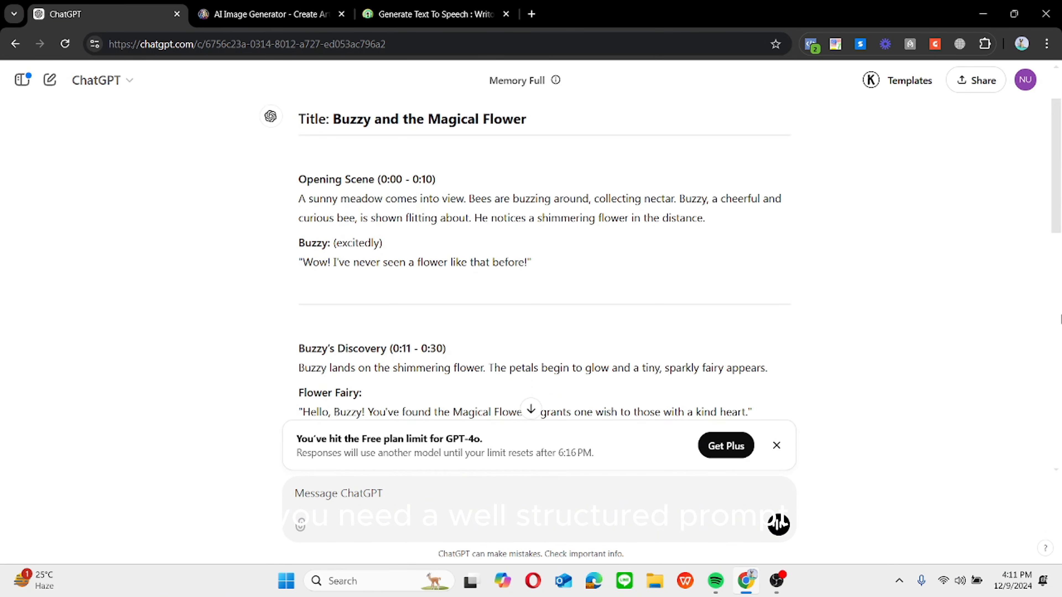
pyautogui.click(776, 447)
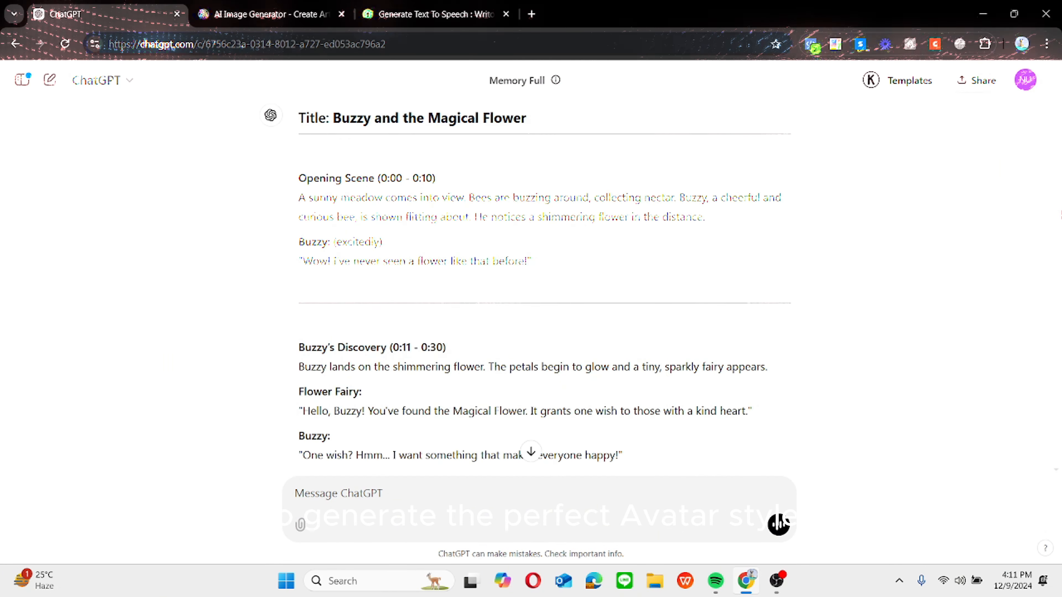
pyautogui.click(417, 500)
pyautogui.write('s')
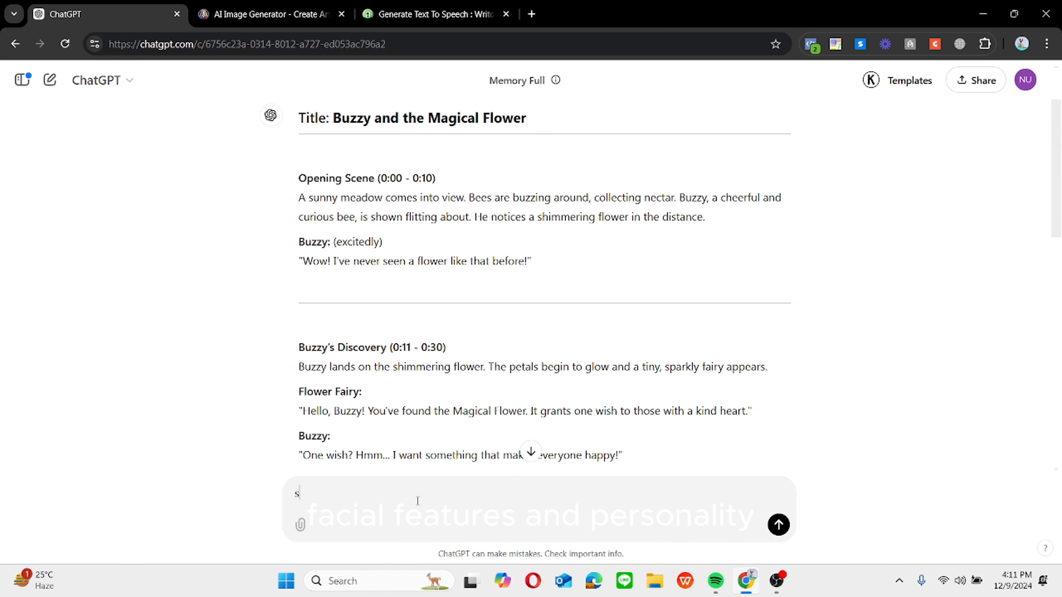
pyautogui.write('peech')
pyautogui.press('Return')
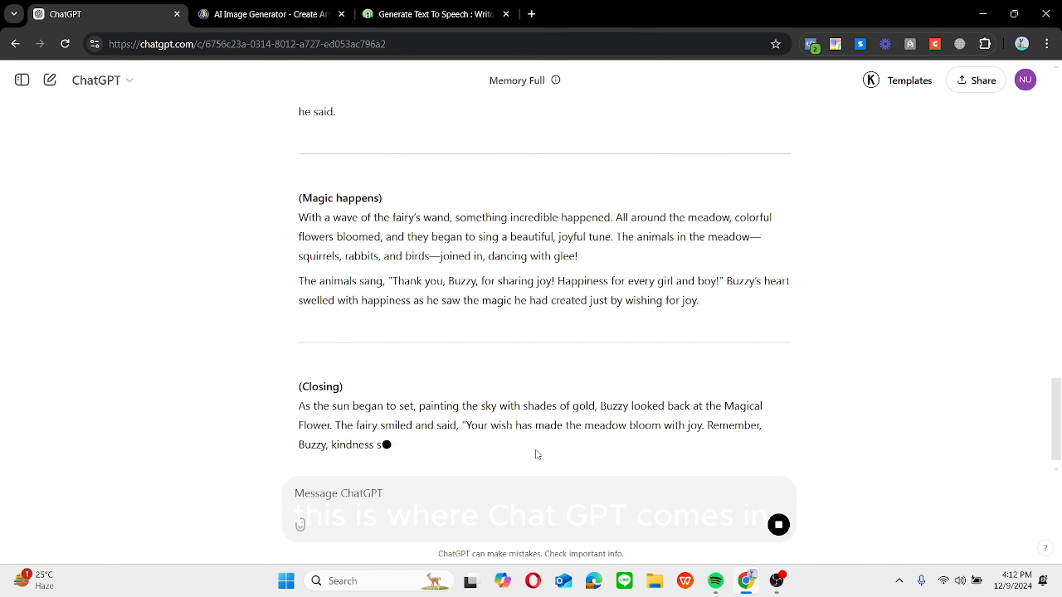
# - Check the speech's opening and request "generate prompts for generating image for every scenes (generate 10 prompts)"
pyautogui.scroll(10, 661, 431)
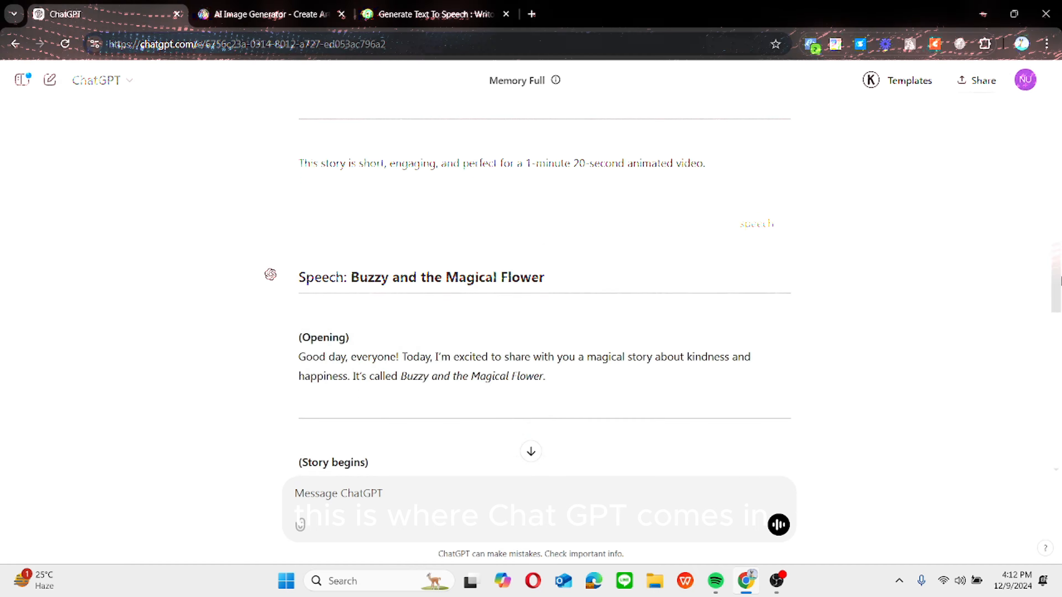
pyautogui.scroll(-1, 531, 292)
pyautogui.moveTo(581, 230); pyautogui.dragTo(299, 229)
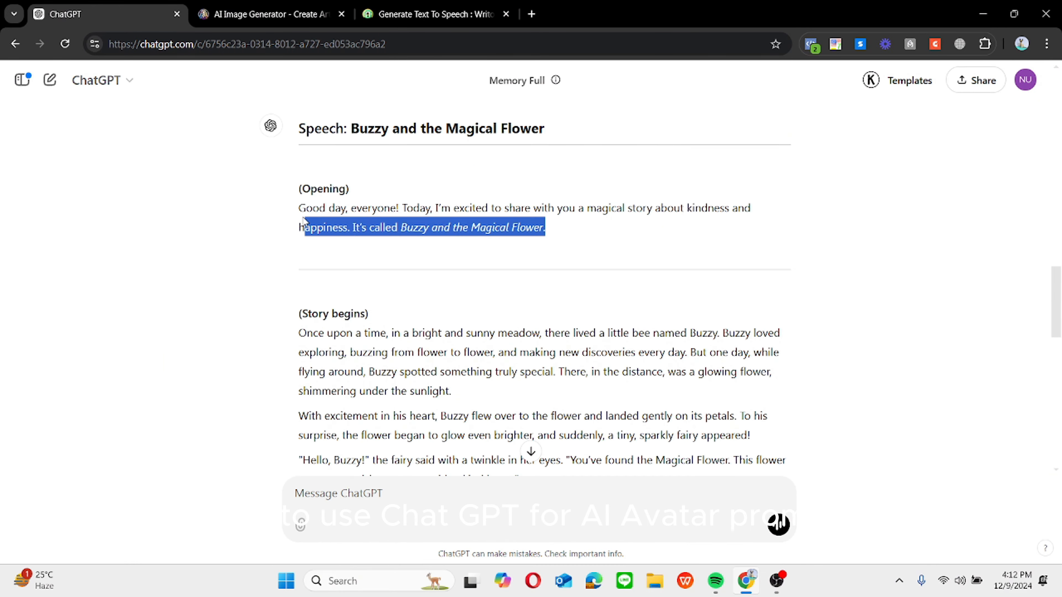
pyautogui.click(501, 502)
pyautogui.write('generate prompts for')
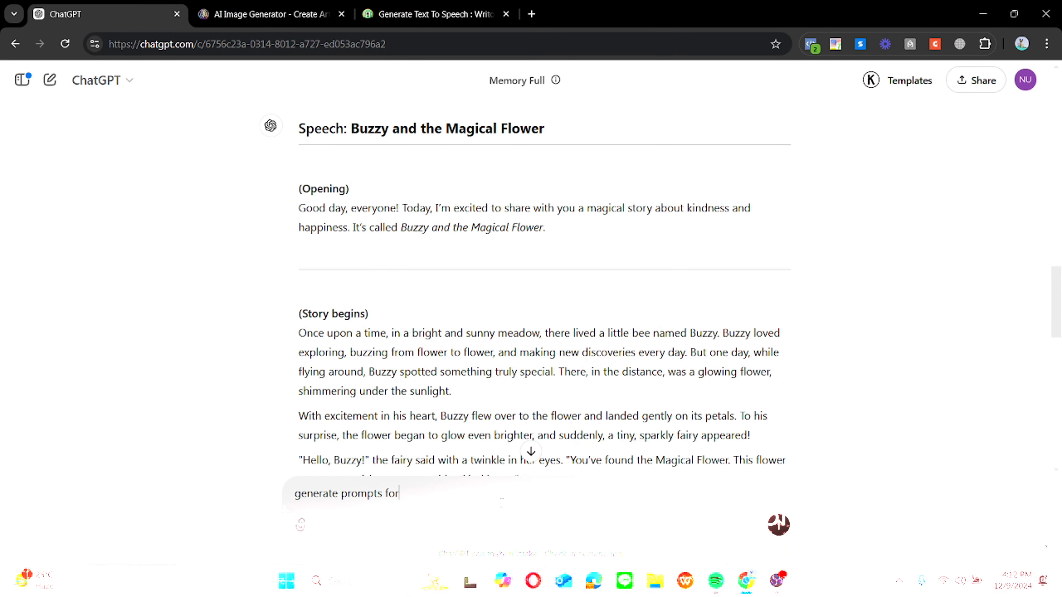
pyautogui.write(' generating image for every scenc')
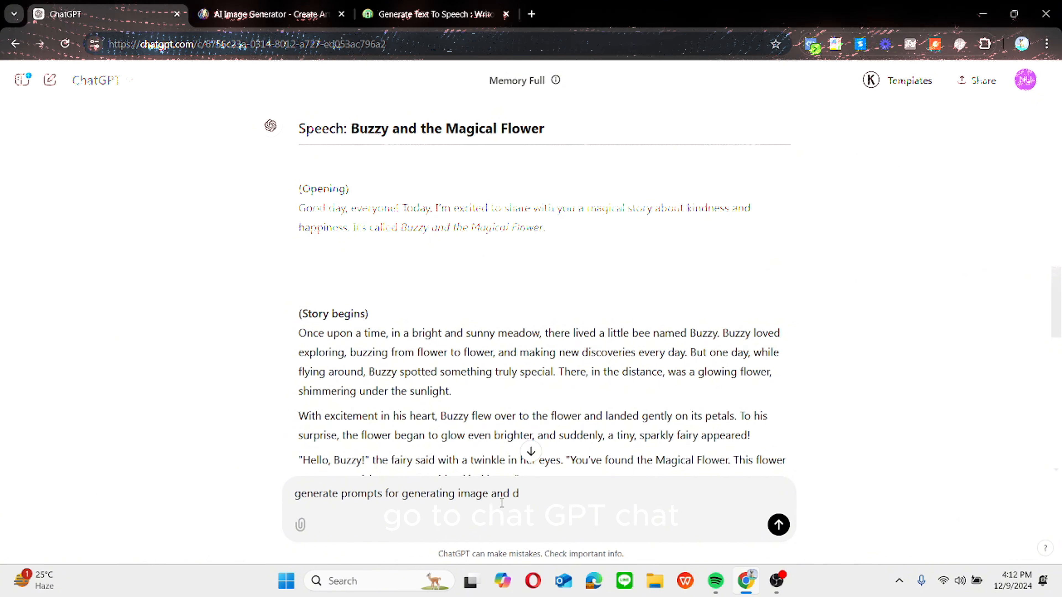
pyautogui.write('es')
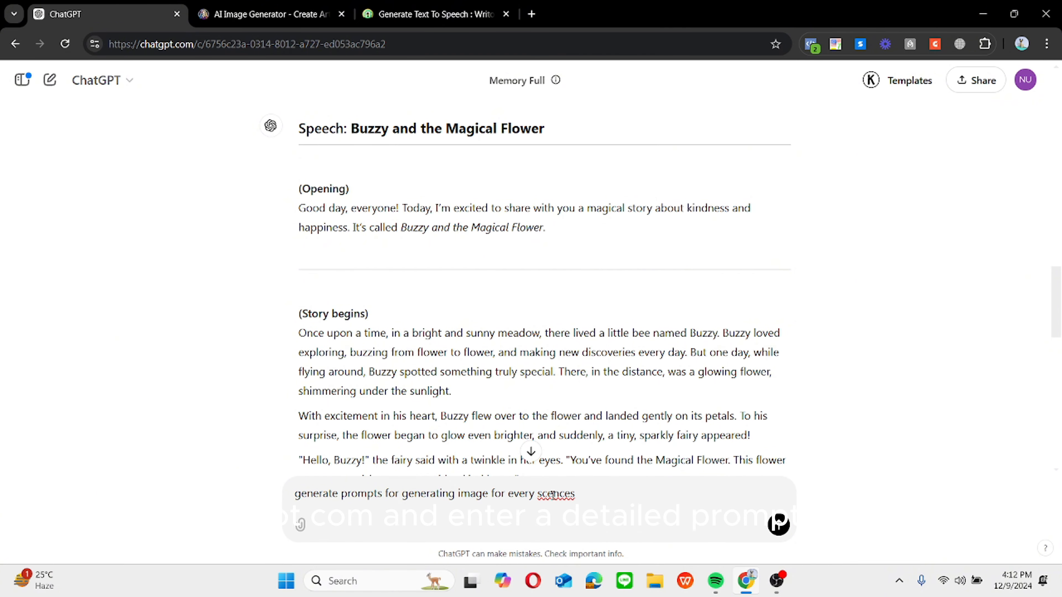
pyautogui.rightClick(552, 495)
pyautogui.click(625, 154)
pyautogui.write('(generate')
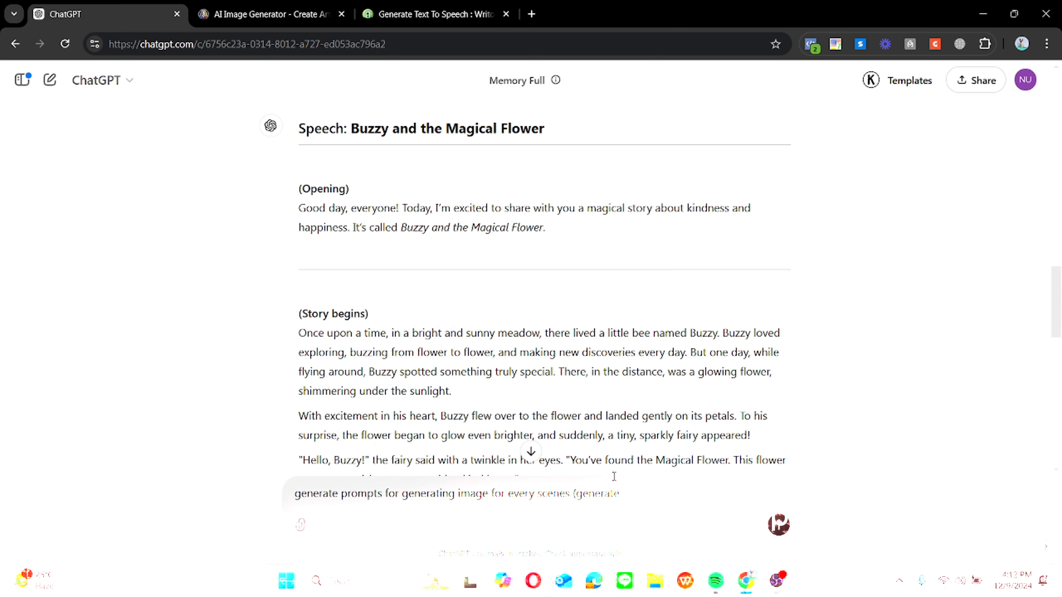
pyautogui.write(' 10 prompts')
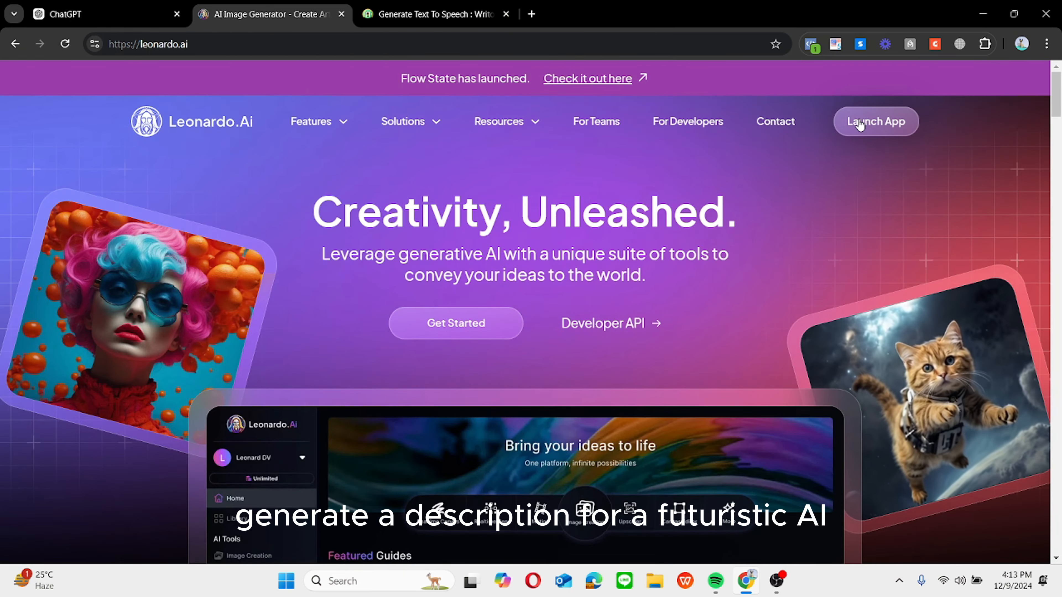
# - Launch the Leonardo.Ai app from its website and open Image Creation
pyautogui.click(857, 121)
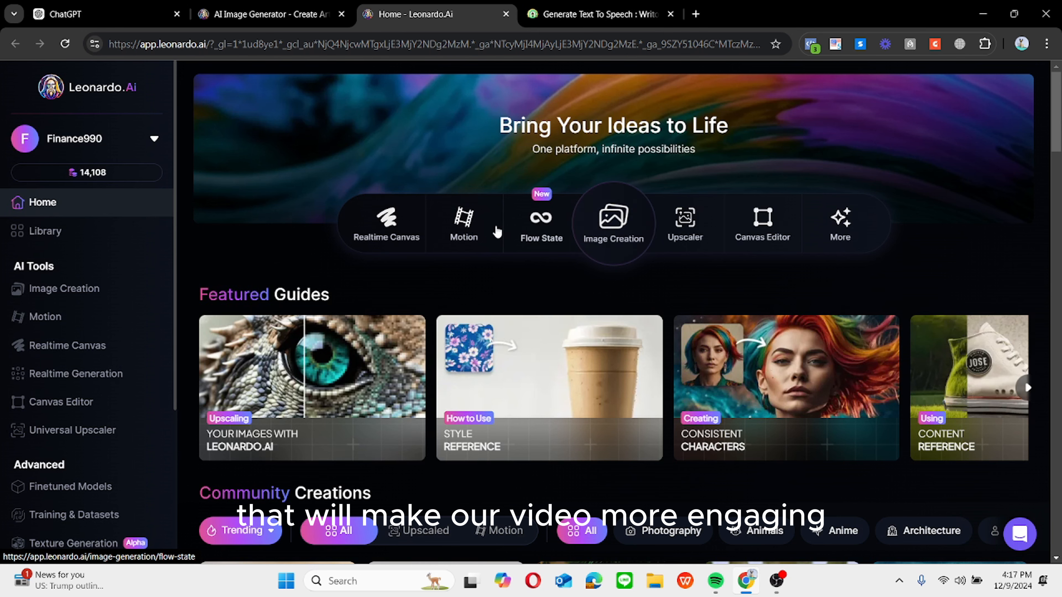
pyautogui.click(465, 229)
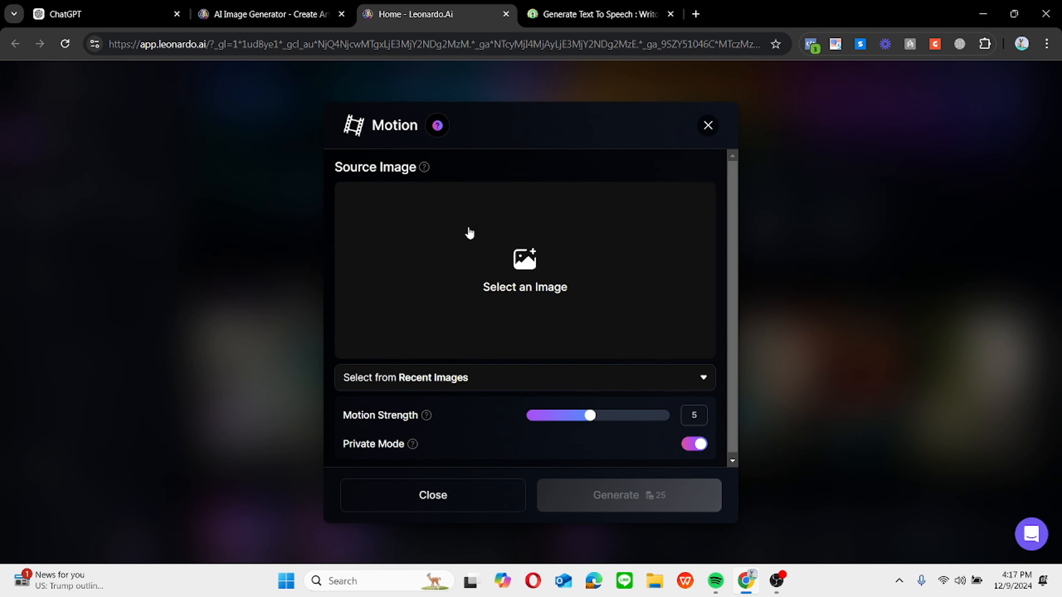
pyautogui.click(708, 125)
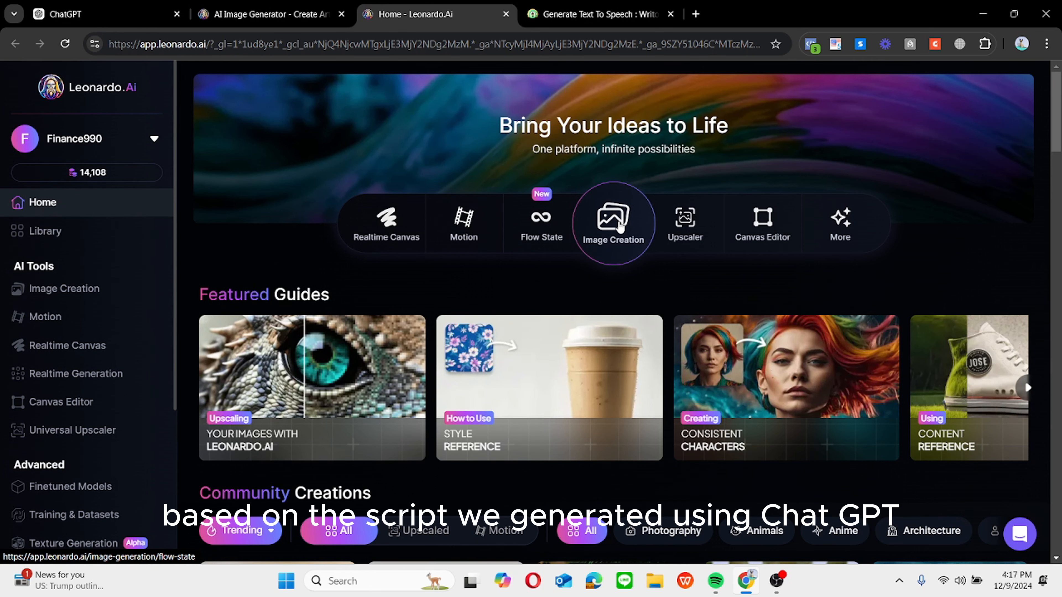
pyautogui.scroll(-8, 612, 312)
pyautogui.moveTo(1057, 181); pyautogui.dragTo(1037, 66)
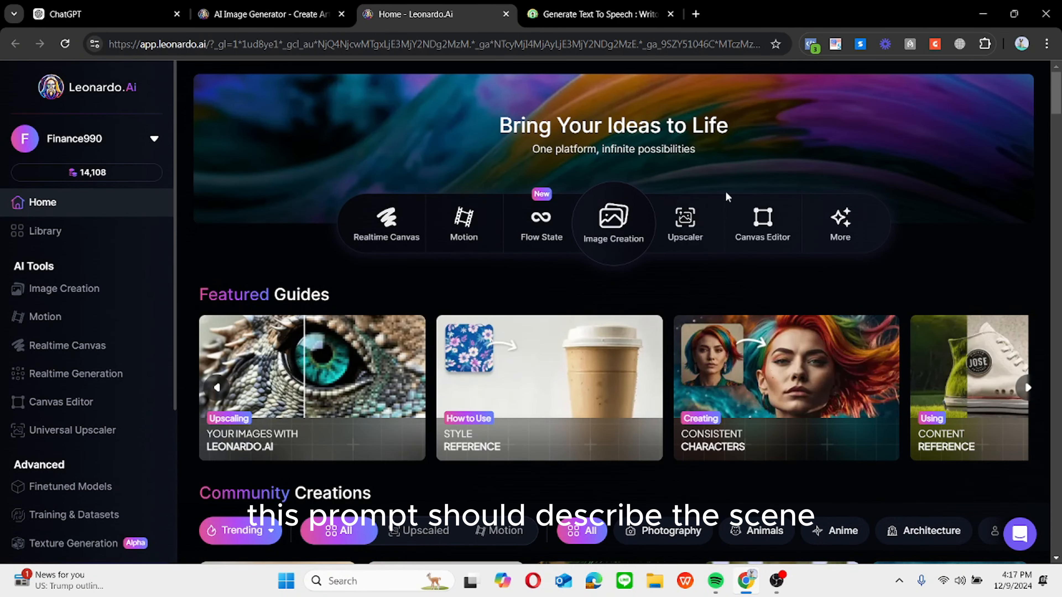
pyautogui.click(629, 216)
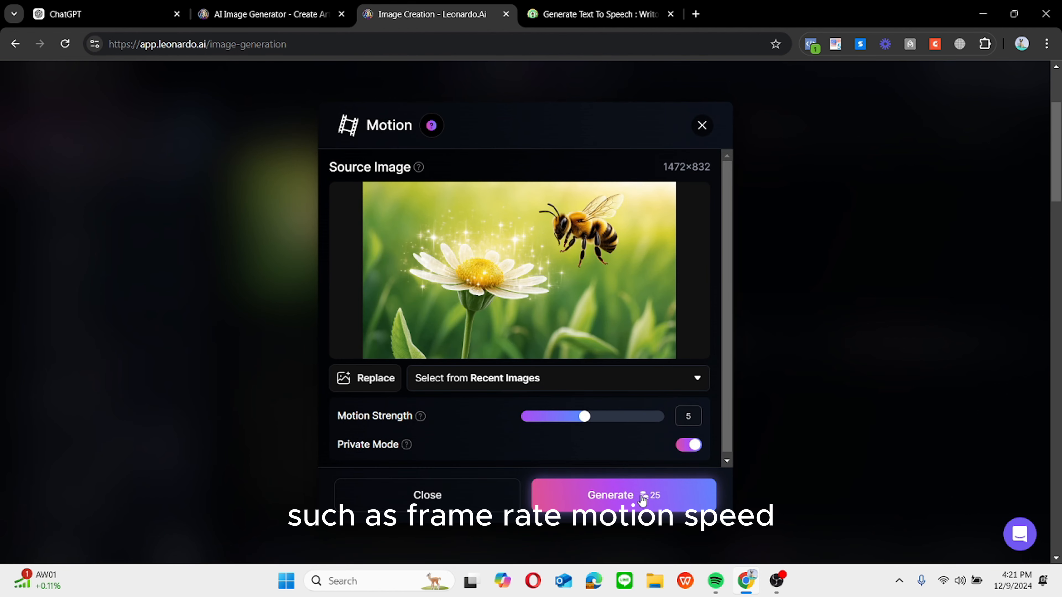
# - Generate a motion video from the image of the bee approaching the sparkling daisy and dismiss the generation notice
pyautogui.click(642, 496)
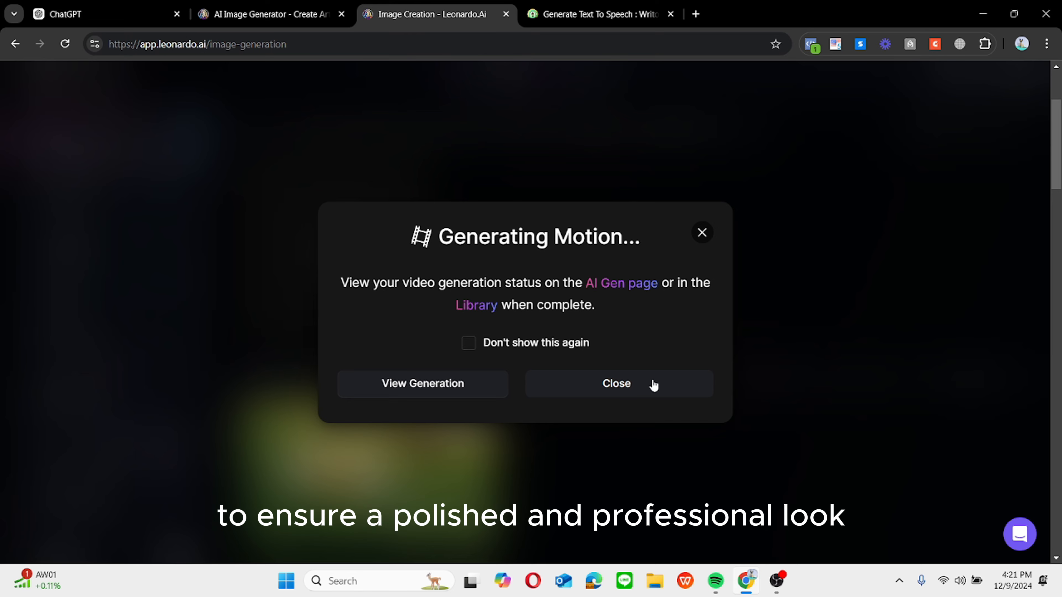
pyautogui.click(653, 385)
pyautogui.scroll(-5, 652, 380)
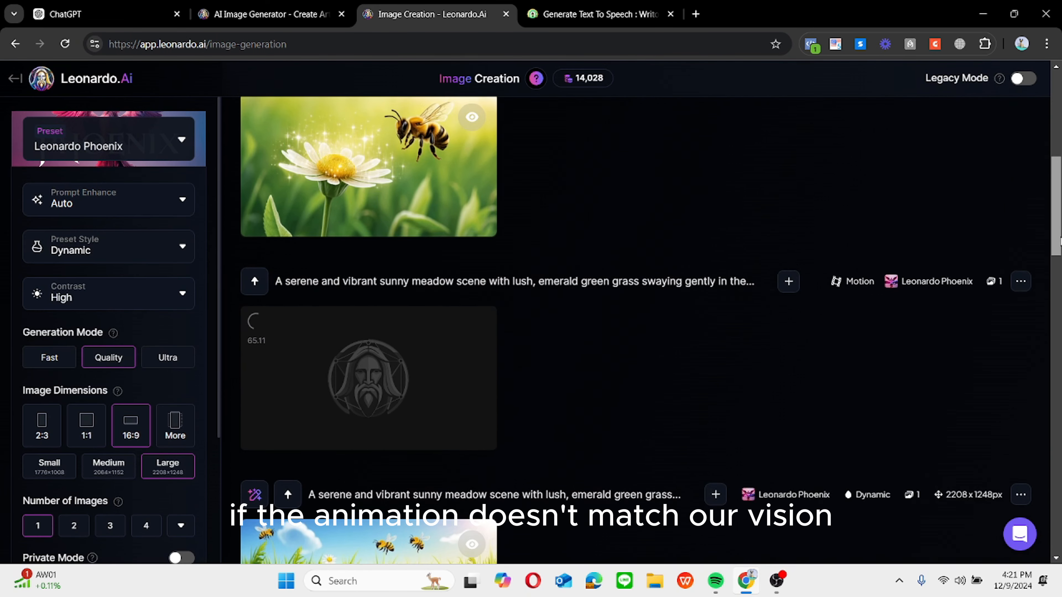
pyautogui.moveTo(1059, 241); pyautogui.dragTo(1036, 138)
# - Switch to ChatGPT and copy the Scene 3 image prompt about the fairy appearing from the flower
pyautogui.click(132, 9)
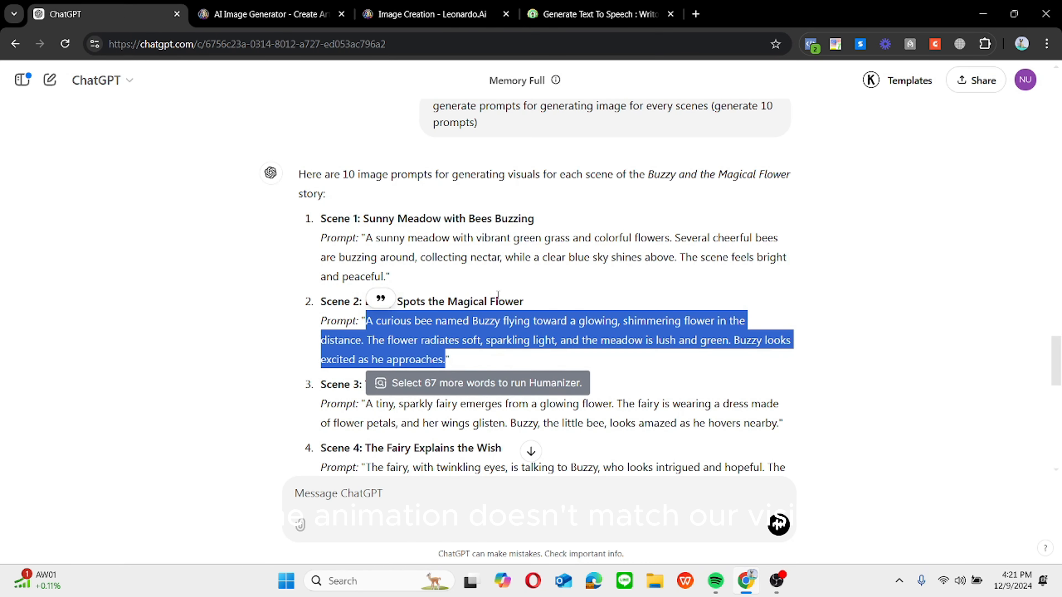
pyautogui.scroll(-3, 1056, 356)
pyautogui.click(519, 266)
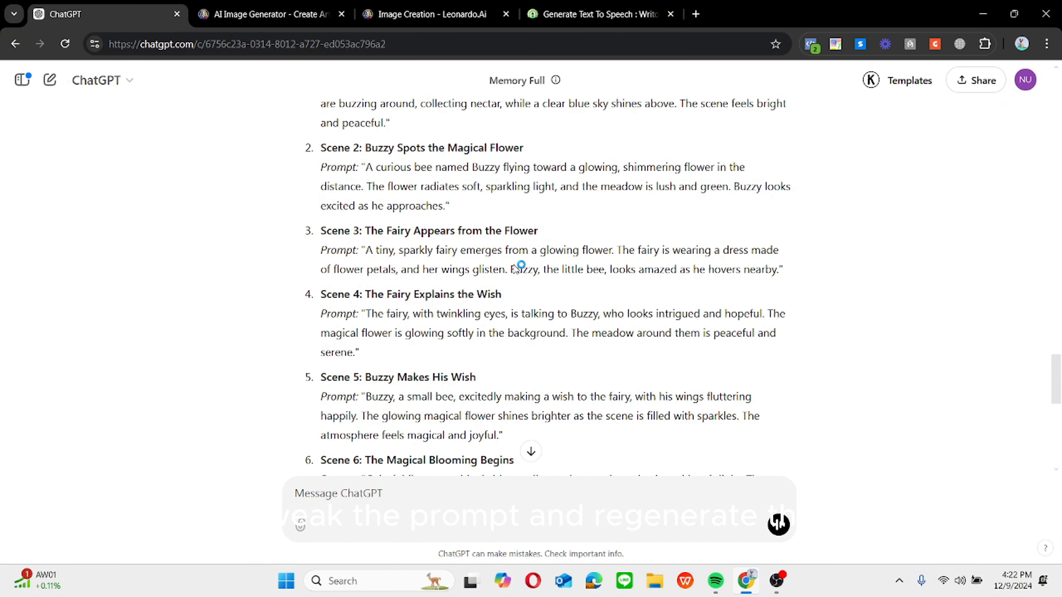
pyautogui.moveTo(366, 250); pyautogui.dragTo(779, 270)
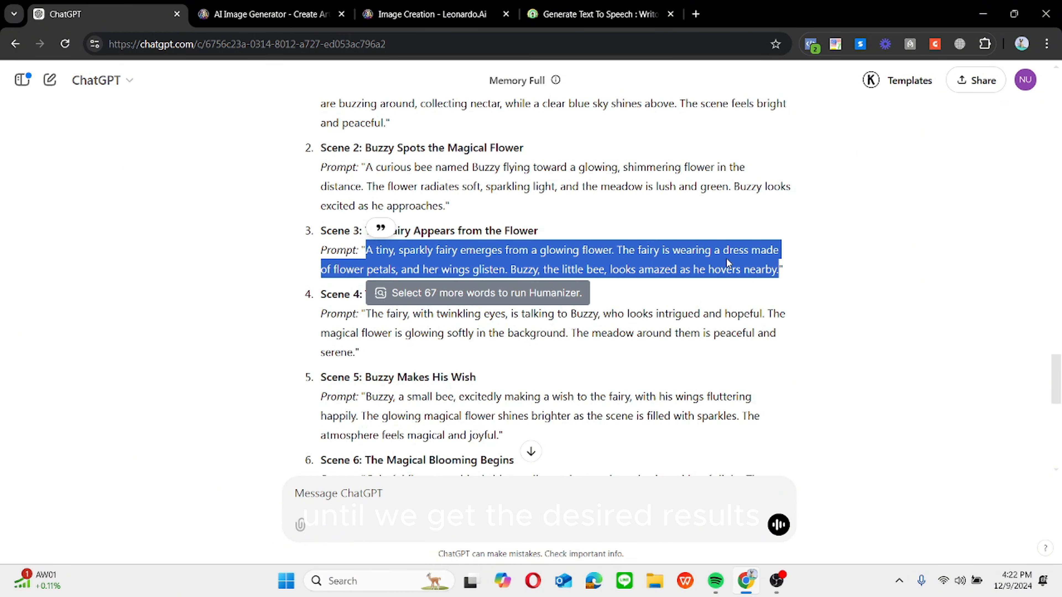
pyautogui.rightClick(723, 260)
pyautogui.click(748, 275)
# - Return to Leonardo.Ai, replace the image prompt with the copied Scene 3 text and generate the image
pyautogui.click(430, 14)
pyautogui.click(447, 146)
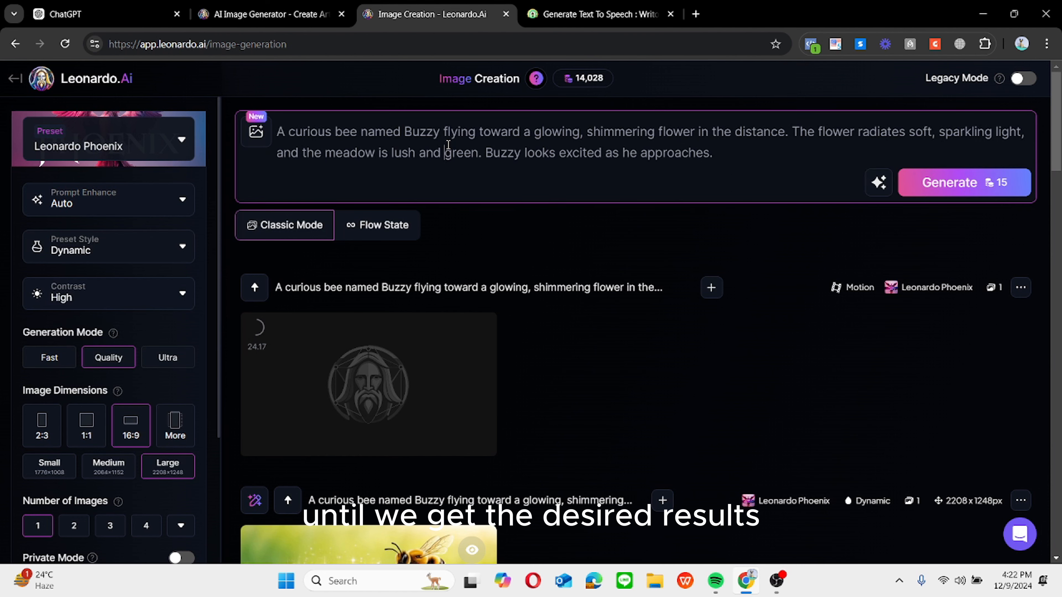
pyautogui.hotkey('ctrl', 'a')
pyautogui.hotkey('ctrl', 'v')
pyautogui.click(913, 193)
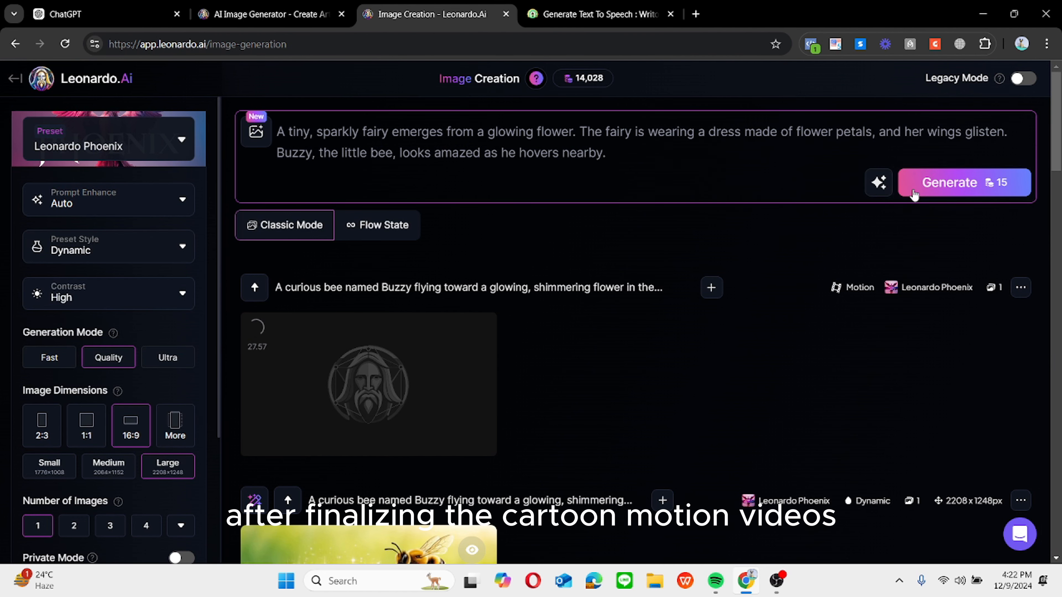
# - Switch to ChatGPT and copy the Scene 4 image prompt about the fairy explaining the wish
pyautogui.click(74, 13)
pyautogui.click(787, 336)
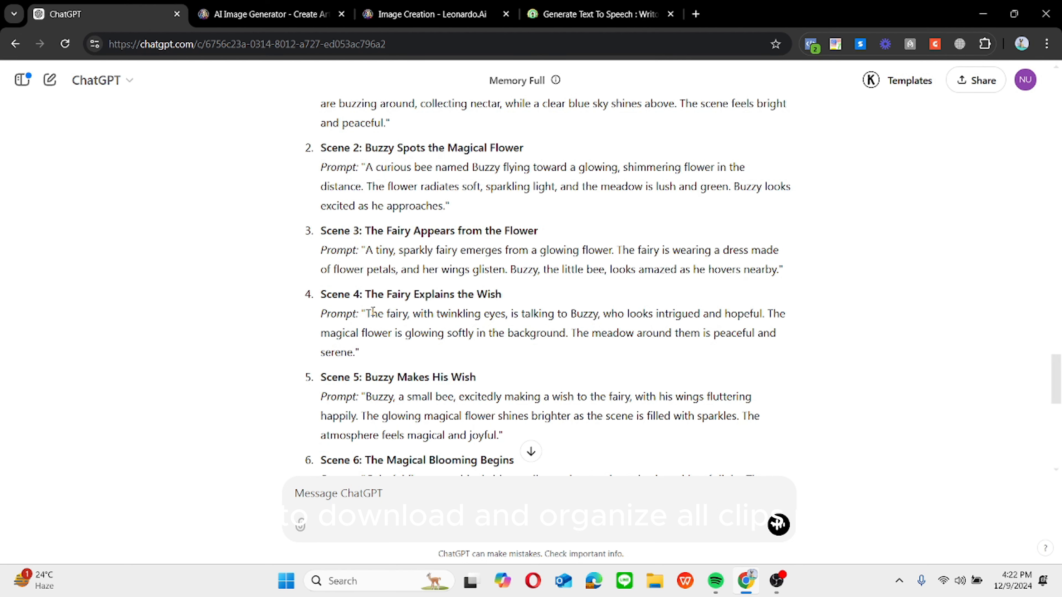
pyautogui.moveTo(367, 313); pyautogui.dragTo(357, 351)
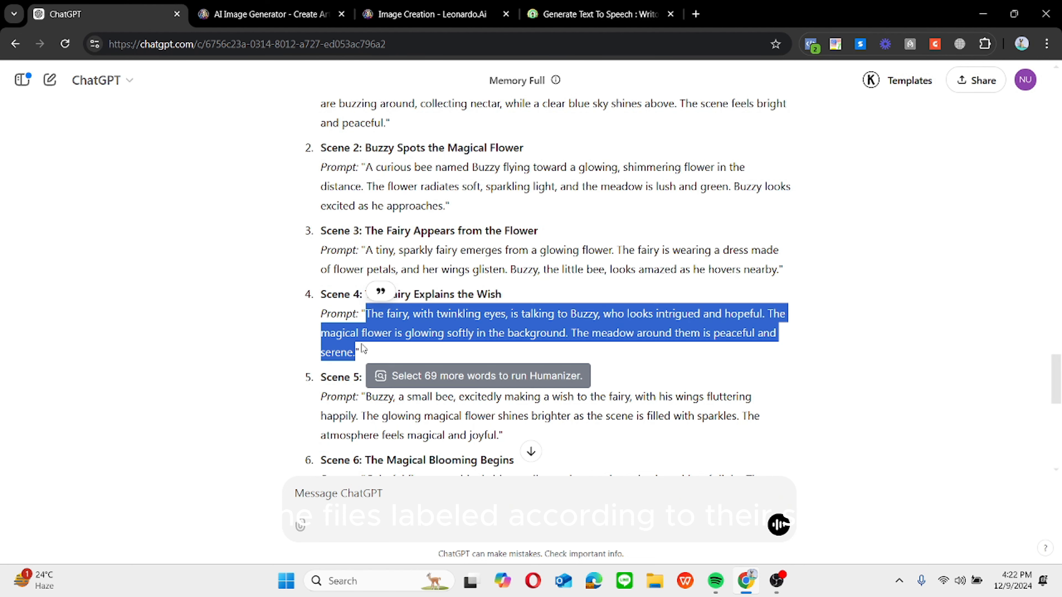
pyautogui.rightClick(379, 327)
pyautogui.click(420, 343)
# - Return to Leonardo.Ai, replace the image prompt with the copied Scene 4 text and generate the image
pyautogui.click(431, 14)
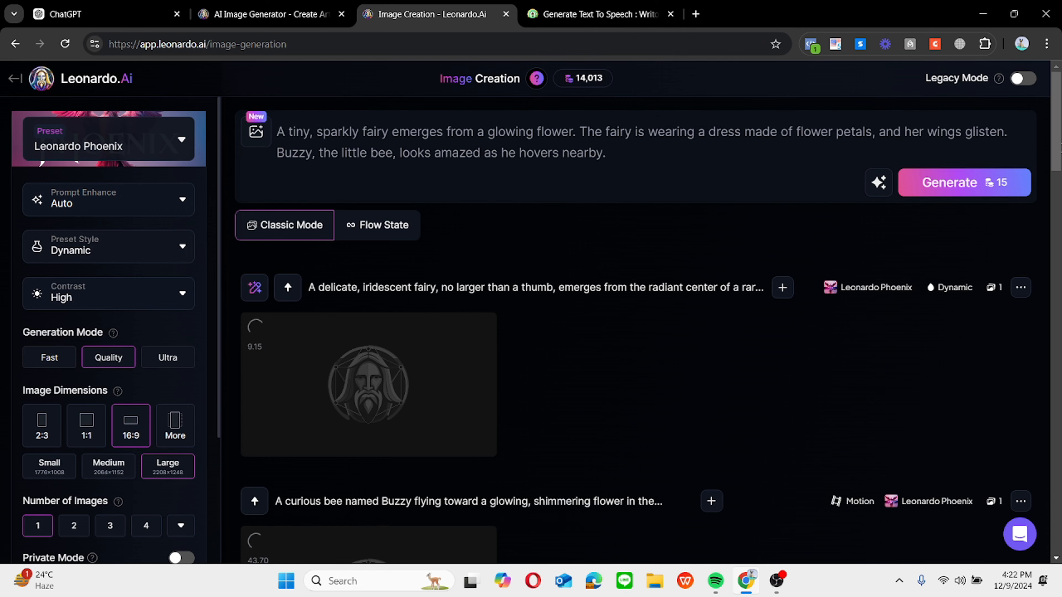
pyautogui.scroll(-2, 794, 251)
pyautogui.scroll(2, 806, 104)
pyautogui.moveTo(616, 154); pyautogui.dragTo(267, 140)
pyautogui.hotkey('ctrl', 'v')
pyautogui.click(968, 193)
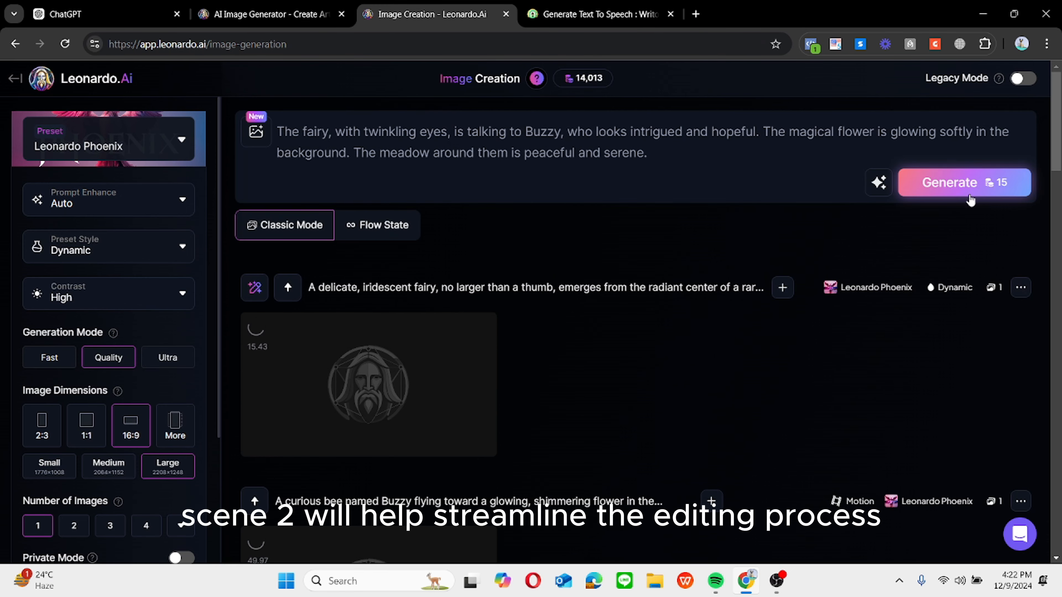
# - Download the motion video of the sunny flower meadow with bees as an MP4
pyautogui.scroll(-15, 1047, 279)
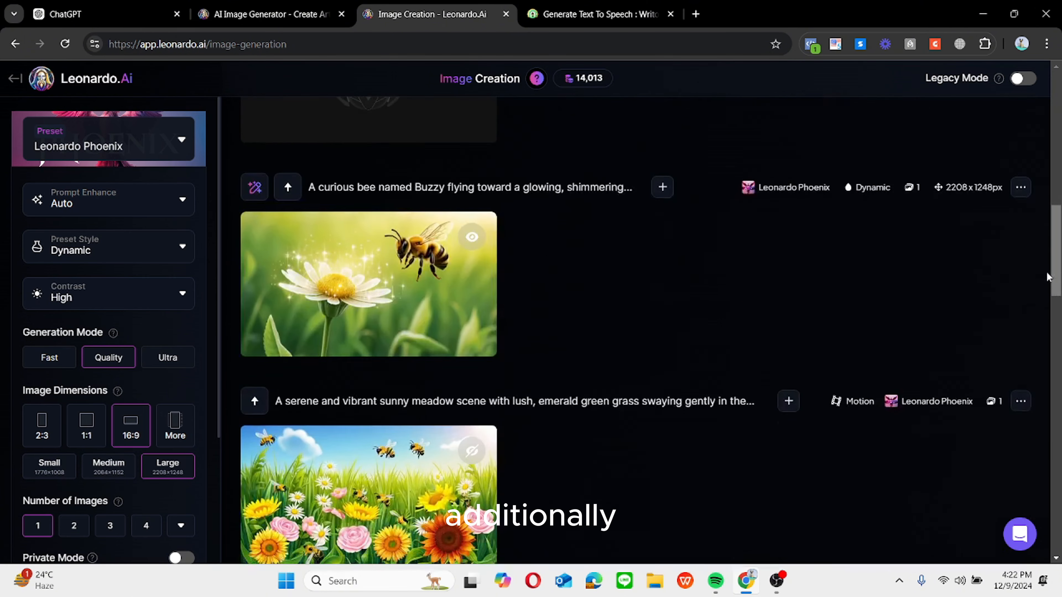
pyautogui.scroll(-5, 1047, 279)
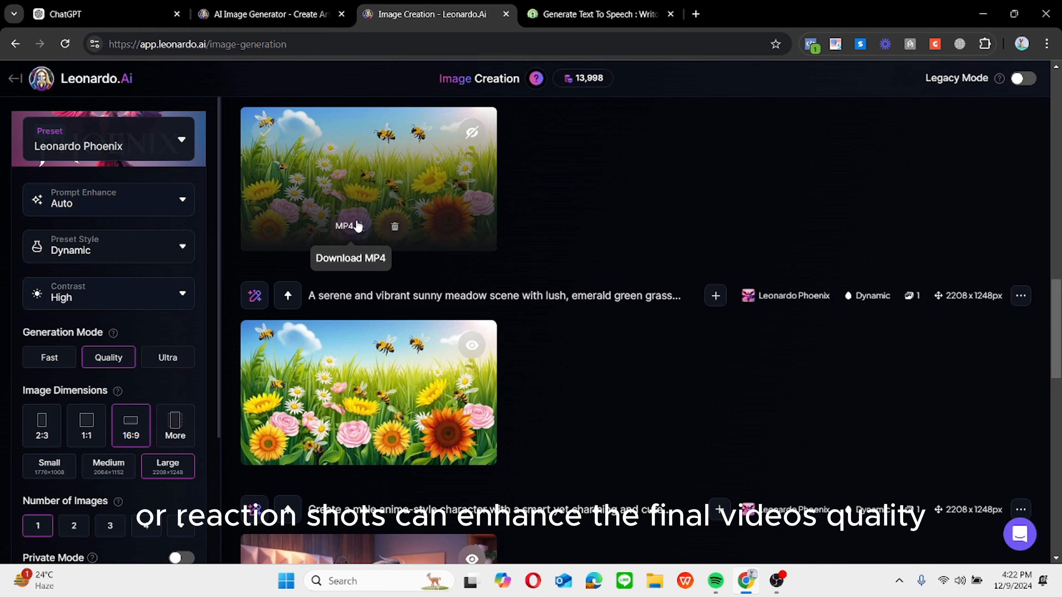
pyautogui.click(350, 225)
# - Generate a motion video from the image of the fairy emerging from the flower and dismiss the generation notice
pyautogui.scroll(10, 1055, 214)
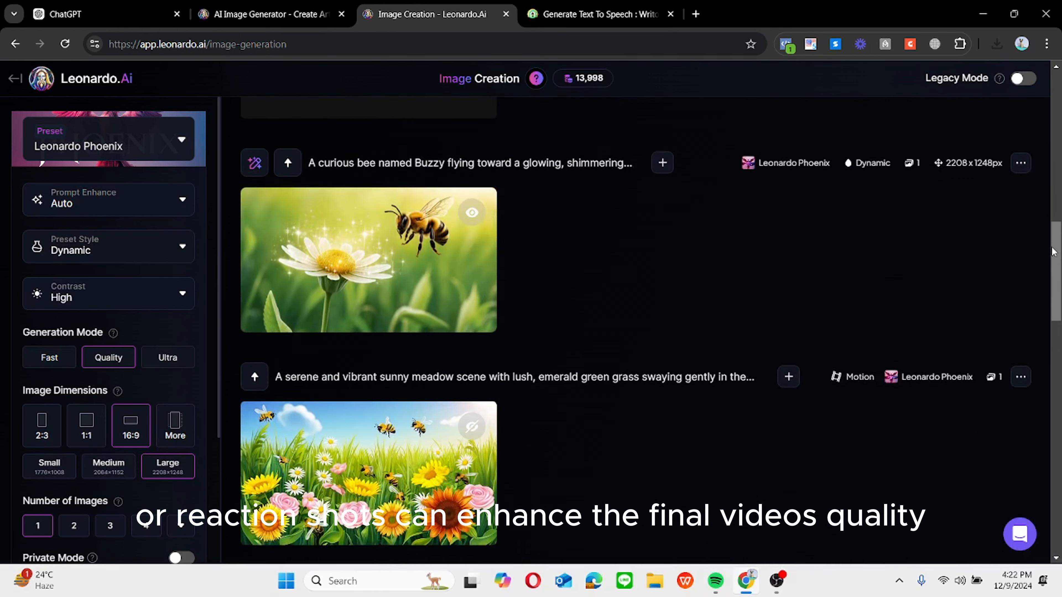
pyautogui.scroll(10, 1055, 214)
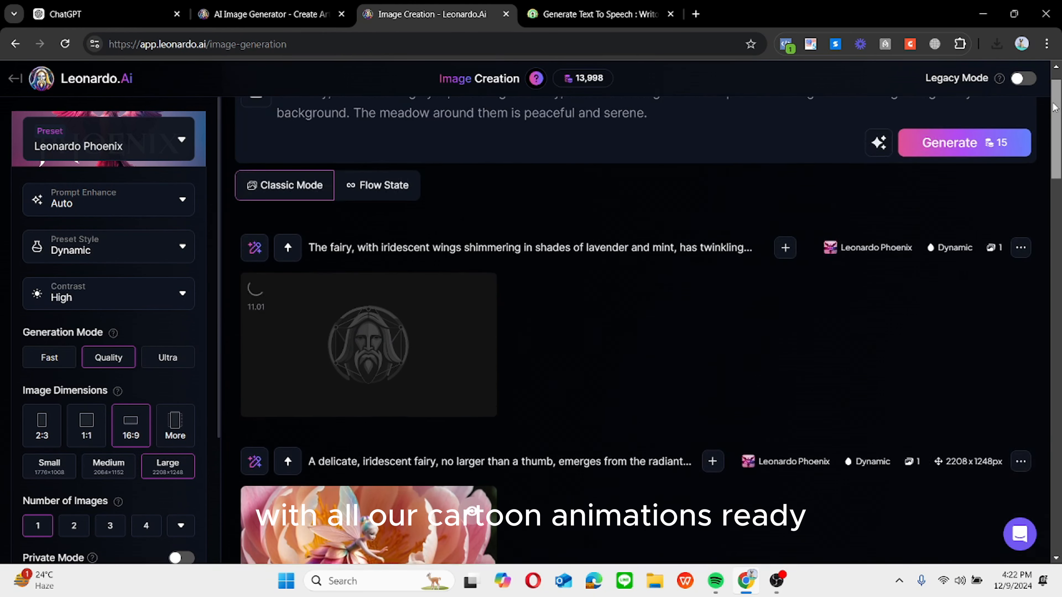
pyautogui.scroll(-2, 1055, 215)
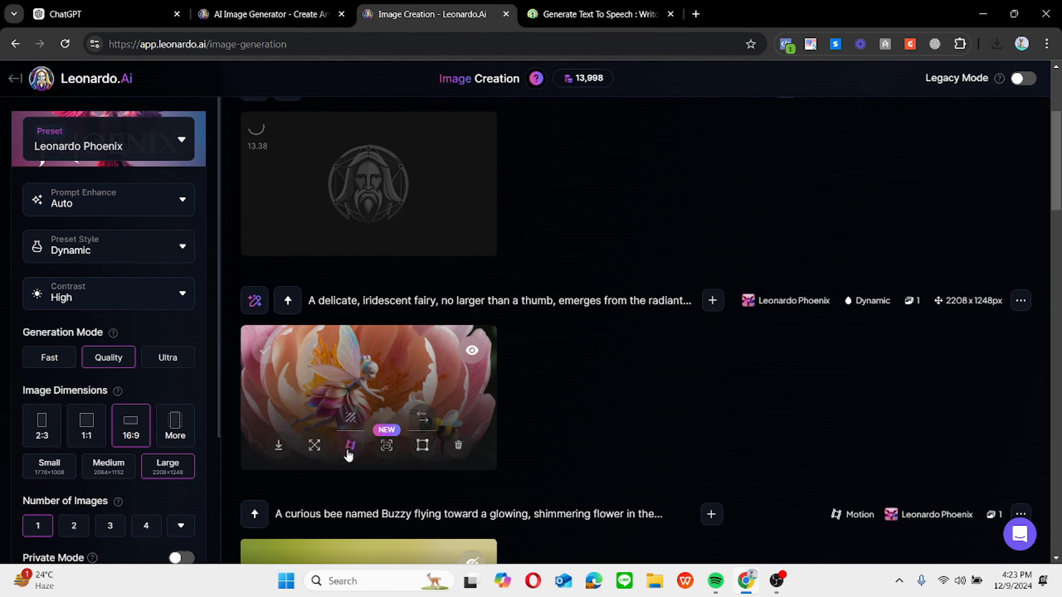
pyautogui.click(350, 454)
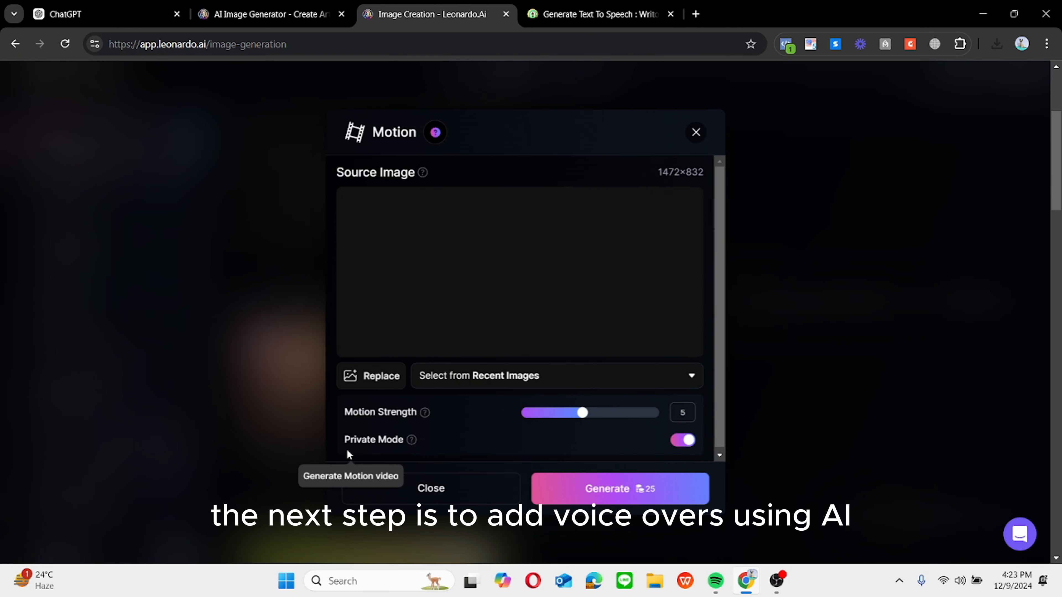
pyautogui.click(594, 487)
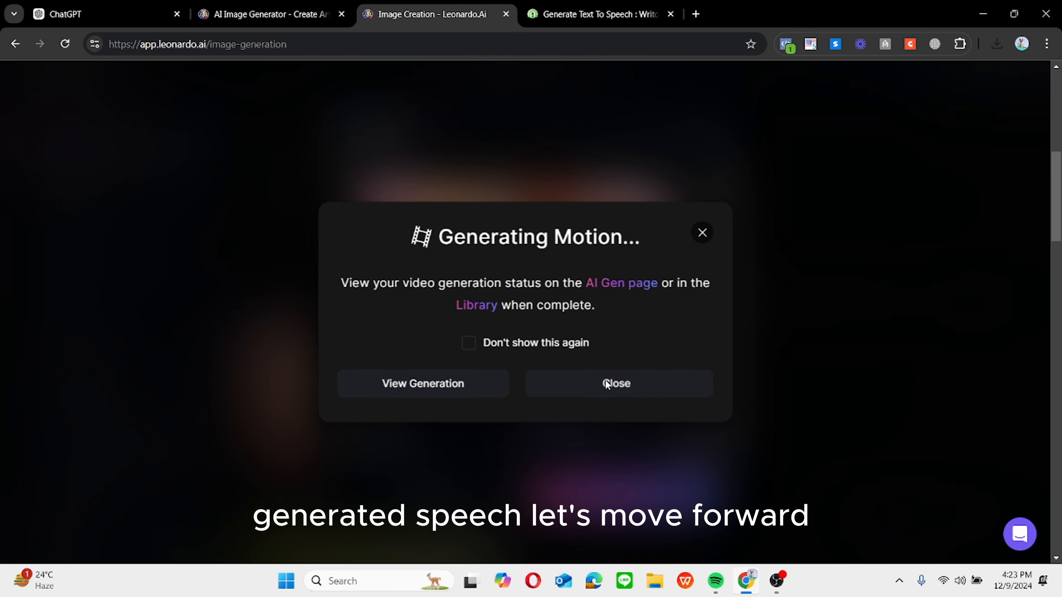
pyautogui.click(703, 233)
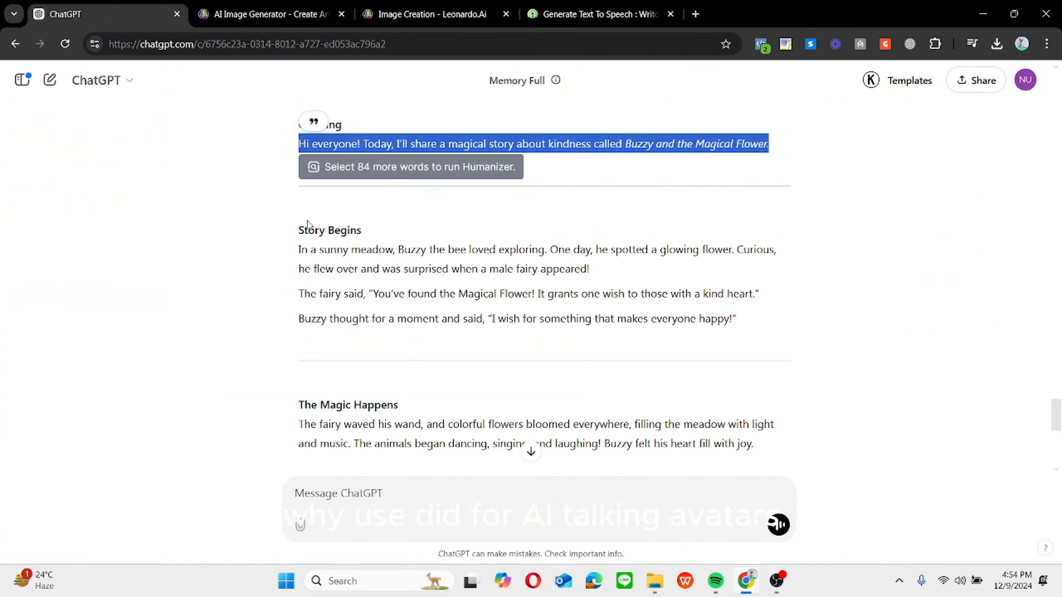
# - Copy the three Story Begins paragraphs of the shortened speech
pyautogui.moveTo(299, 249); pyautogui.dragTo(750, 314)
pyautogui.rightClick(751, 314)
pyautogui.click(736, 316)
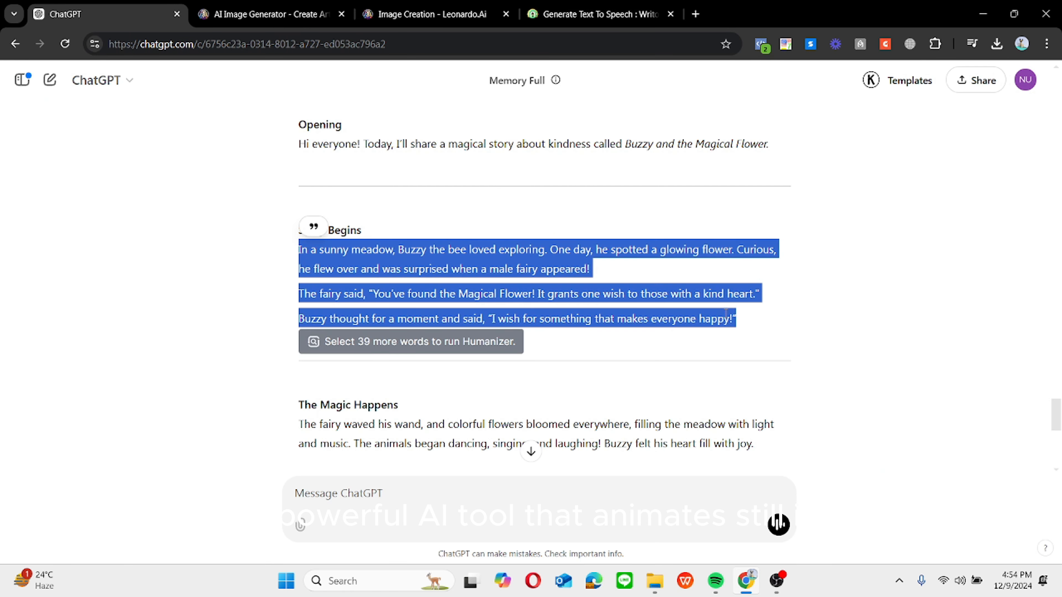
# - Copy the speech paragraph under The Magic Happens and paste it below the script already in Writoo AI's text-to-speech input
pyautogui.scroll(-5, 444, 220)
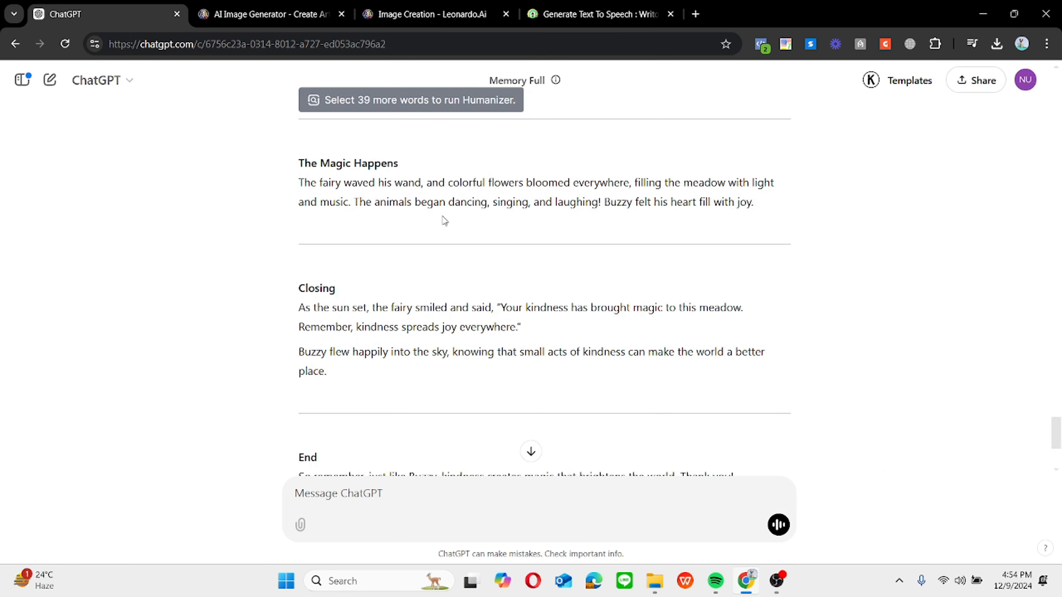
pyautogui.moveTo(398, 177); pyautogui.dragTo(758, 208)
pyautogui.rightClick(408, 197)
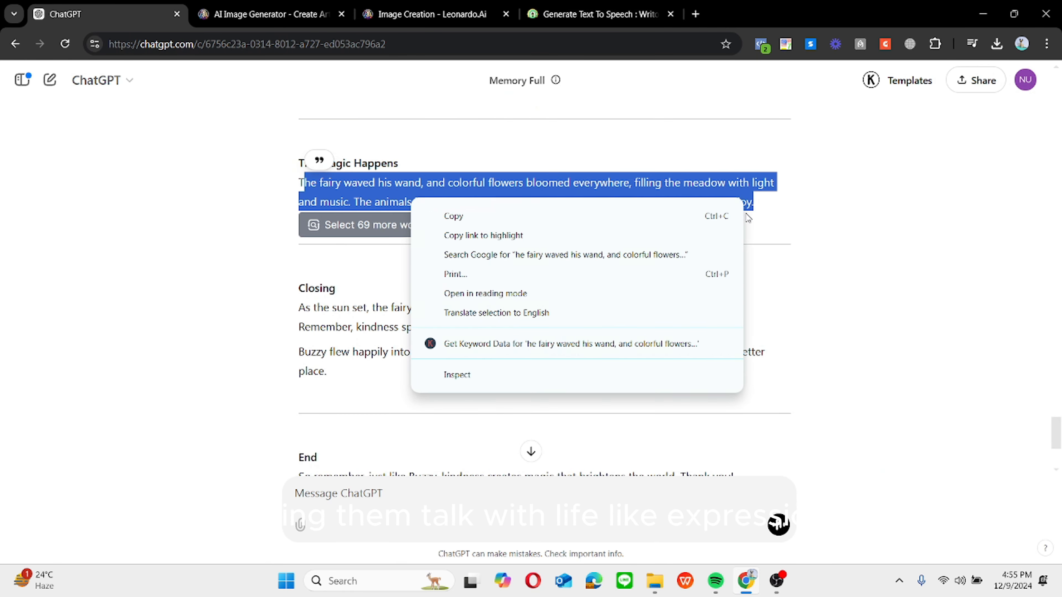
pyautogui.click(430, 216)
pyautogui.click(598, 14)
pyautogui.hotkey('ctrl', 'v')
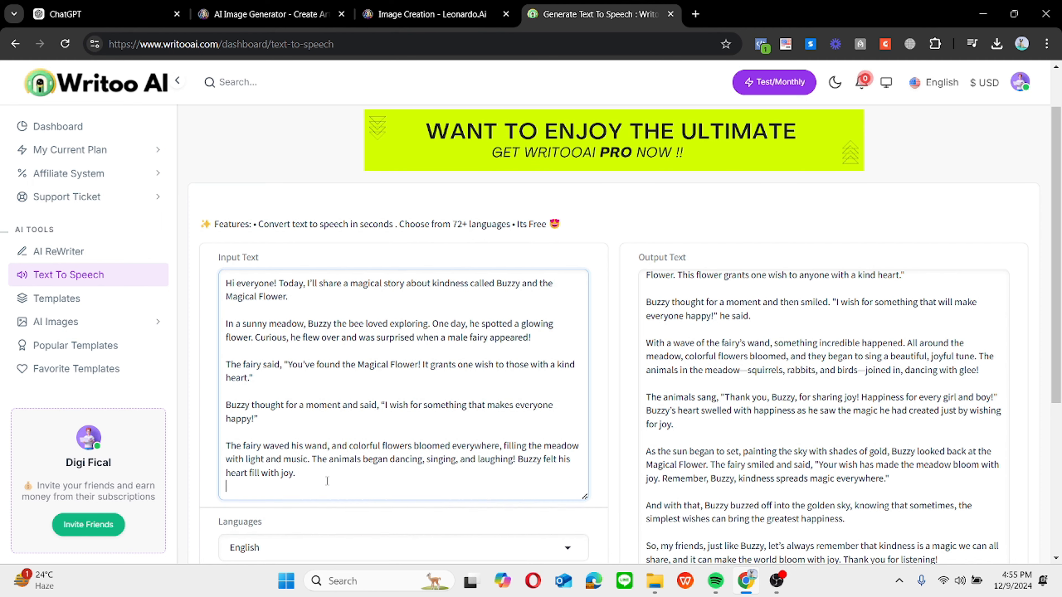
# - Return to ChatGPT, copy the Closing paragraphs and append them to the text-to-speech script in Writoo AI
pyautogui.click(61, 13)
pyautogui.scroll(6, 1045, 383)
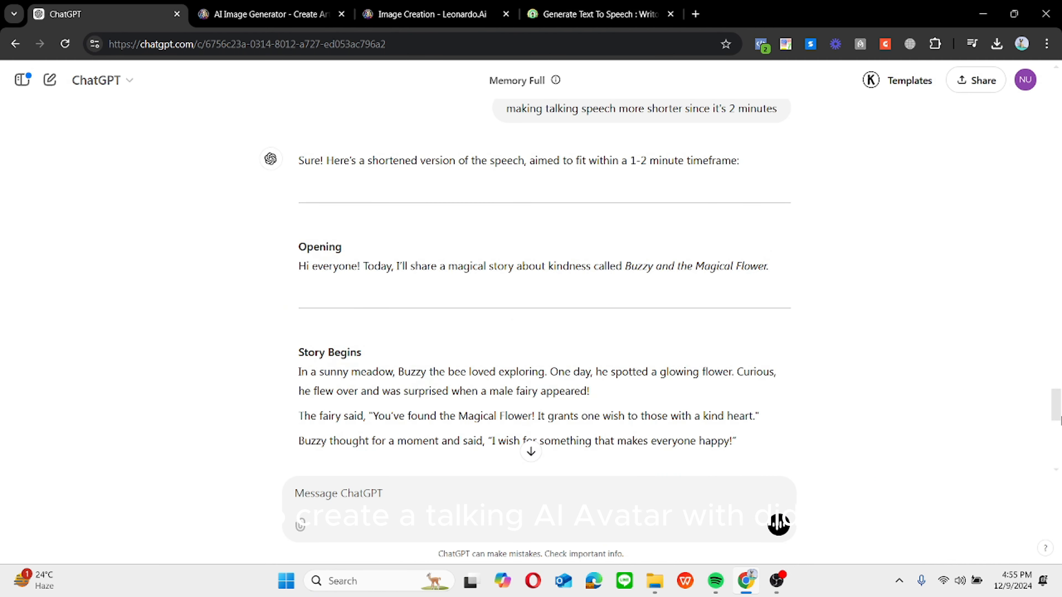
pyautogui.scroll(-8, 1024, 401)
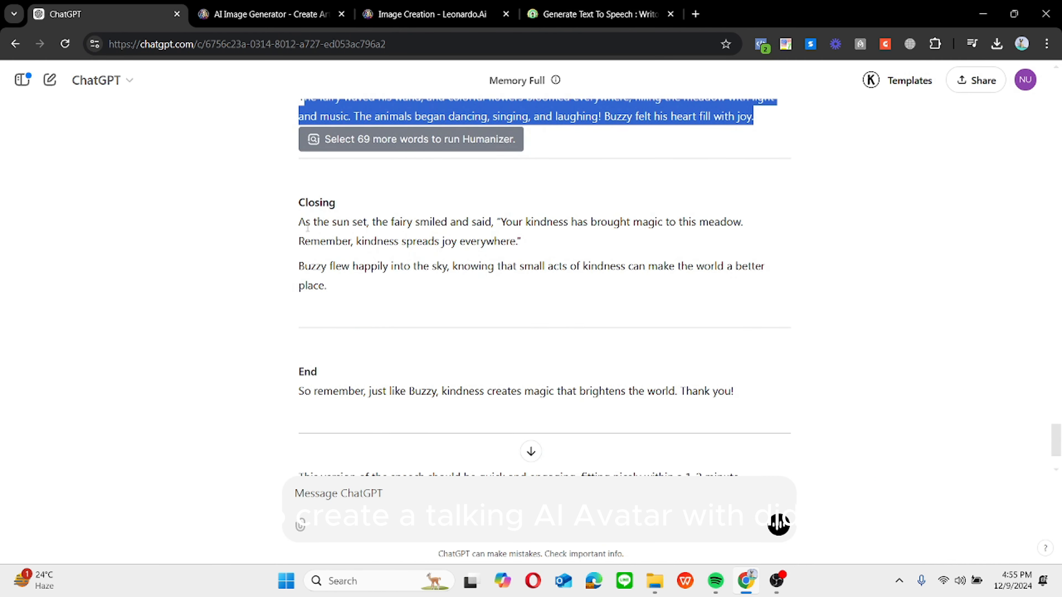
pyautogui.moveTo(298, 222); pyautogui.dragTo(330, 287)
pyautogui.rightClick(326, 273)
pyautogui.click(353, 283)
pyautogui.click(569, 14)
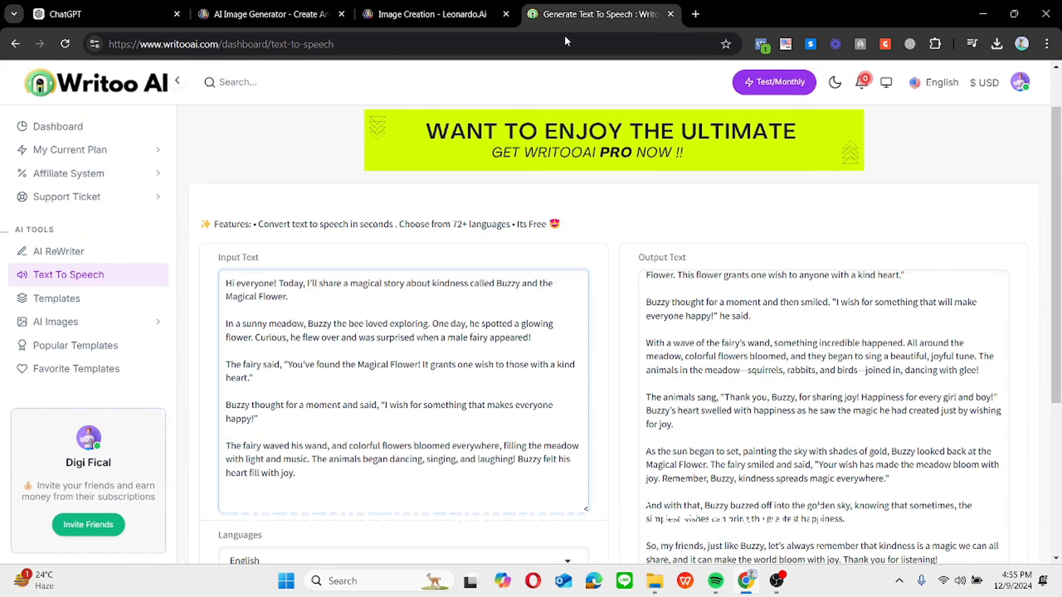
pyautogui.hotkey('ctrl', 'v')
pyautogui.scroll(-3, 1058, 410)
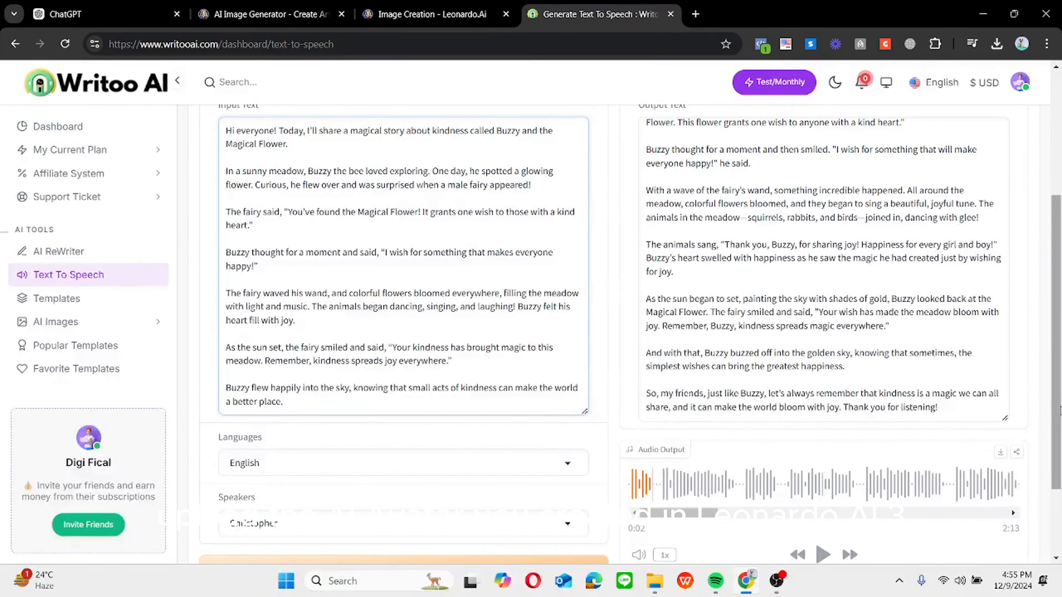
# - Copy the End sentence of the speech from ChatGPT and append it as the last line of the Writoo AI script
pyautogui.click(104, 14)
pyautogui.moveTo(298, 391); pyautogui.dragTo(723, 392)
pyautogui.rightClick(723, 392)
pyautogui.click(774, 218)
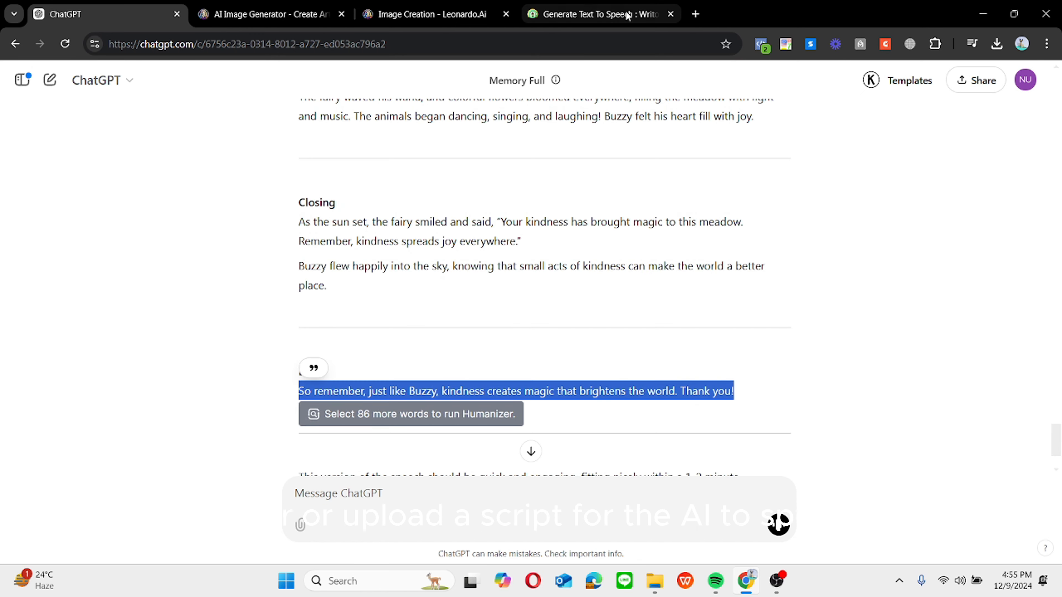
pyautogui.click(598, 14)
pyautogui.hotkey('ctrl', 'v')
# - Generate the voice-over audio from the complete script in Writoo AI
pyautogui.scroll(-3, 481, 307)
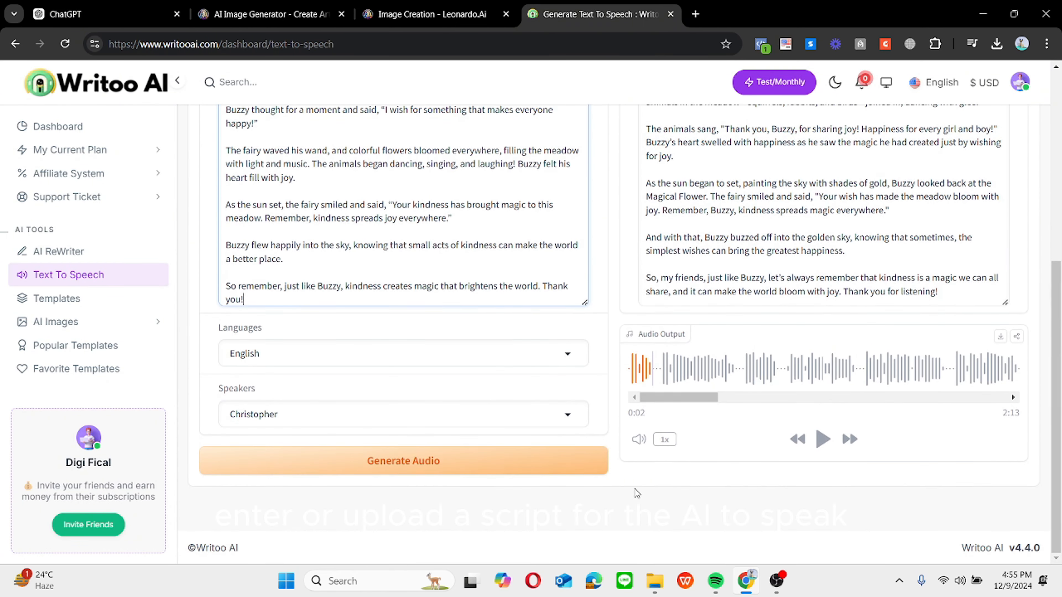
pyautogui.click(477, 474)
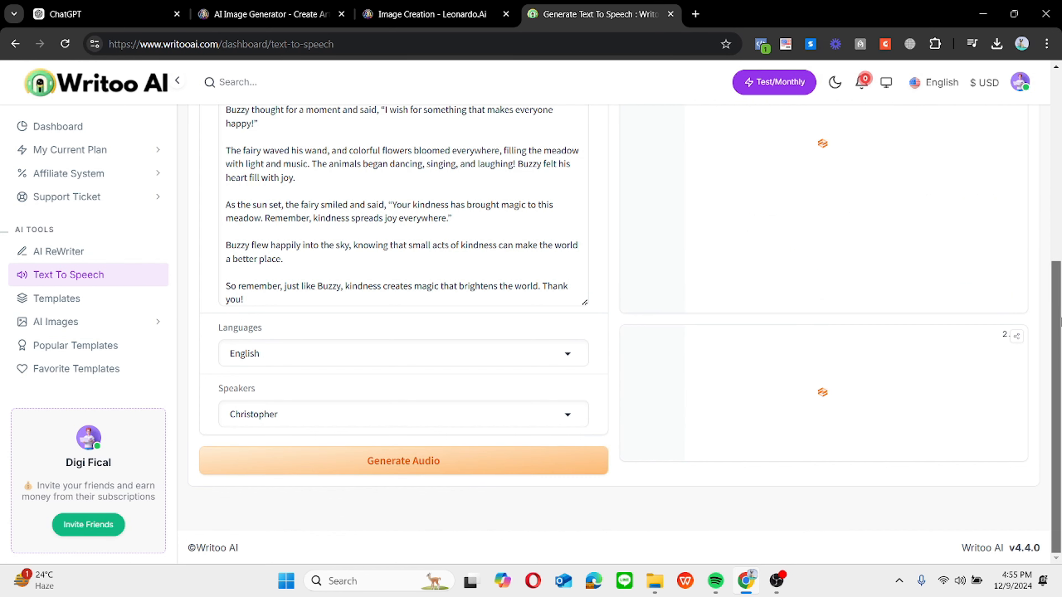
pyautogui.moveTo(1059, 209); pyautogui.dragTo(1032, 350)
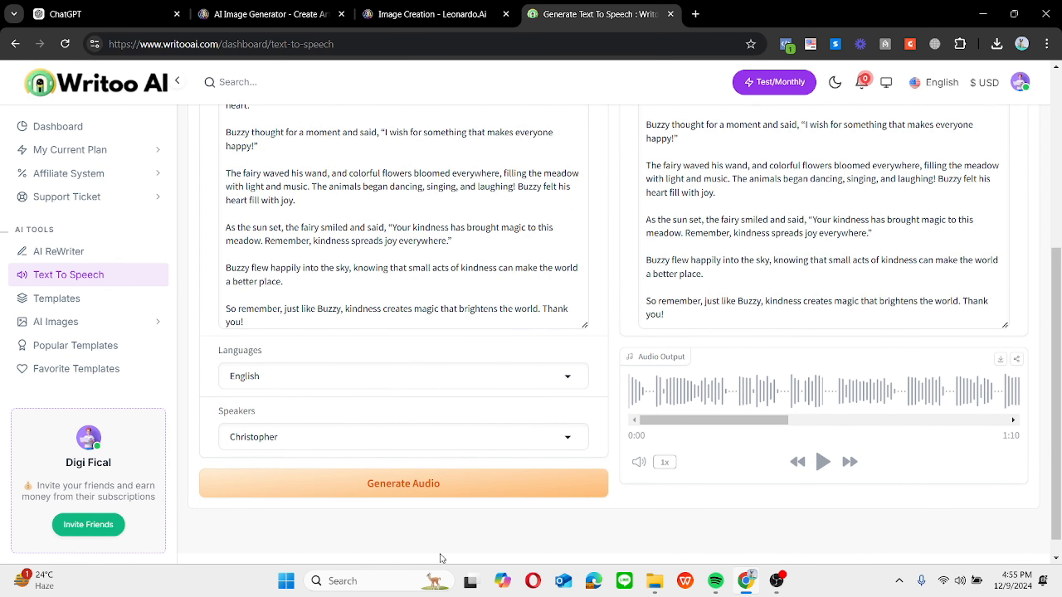
pyautogui.click(435, 488)
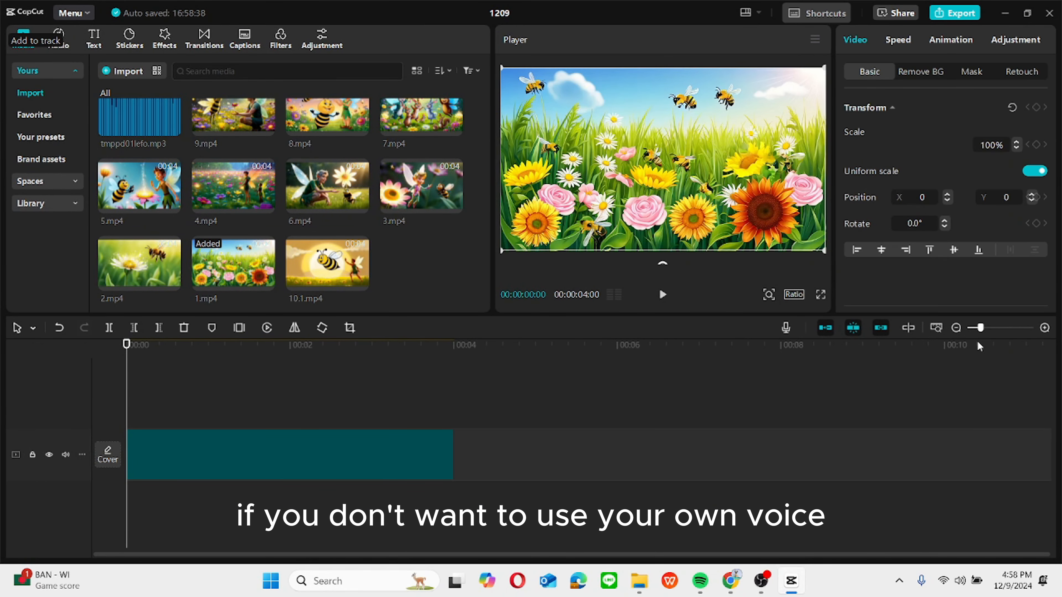
# - In the CapCut project, add 2.mp4 to the timeline and place it directly after 1.mp4
pyautogui.click(973, 327)
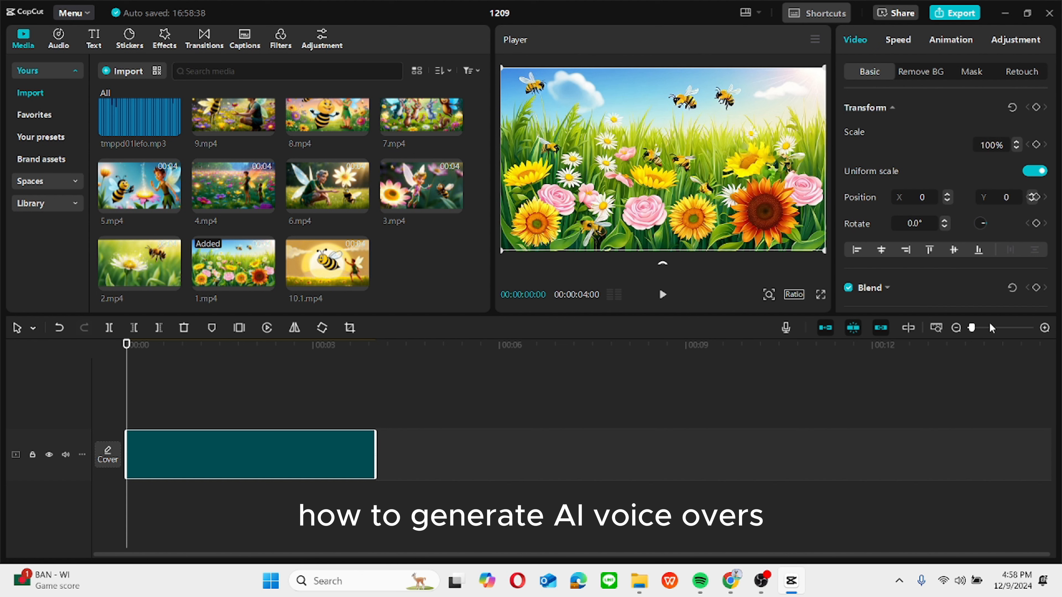
pyautogui.moveTo(246, 282)
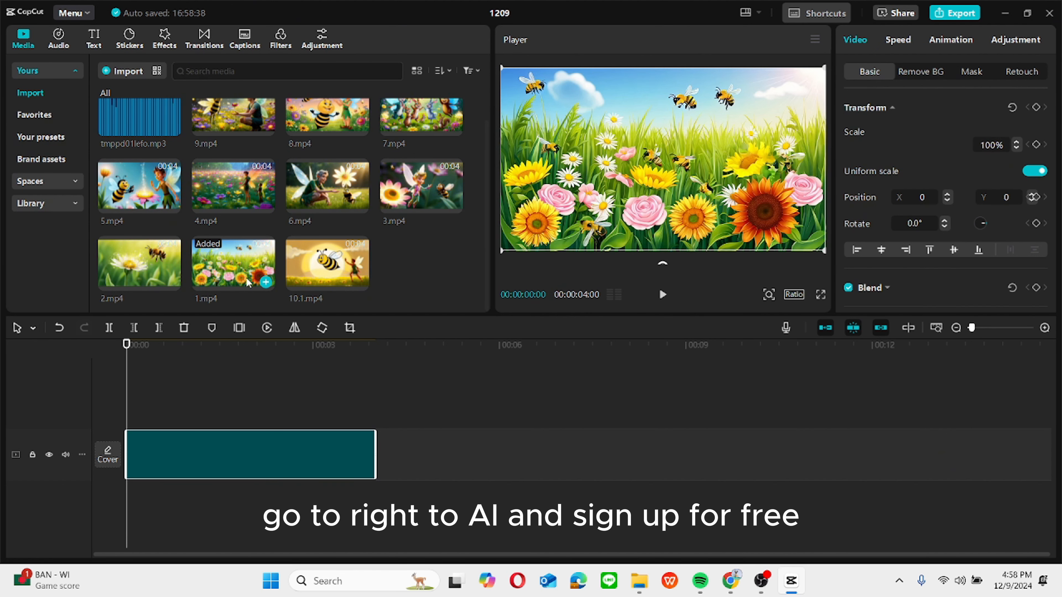
pyautogui.click(979, 327)
pyautogui.moveTo(979, 327); pyautogui.dragTo(965, 329)
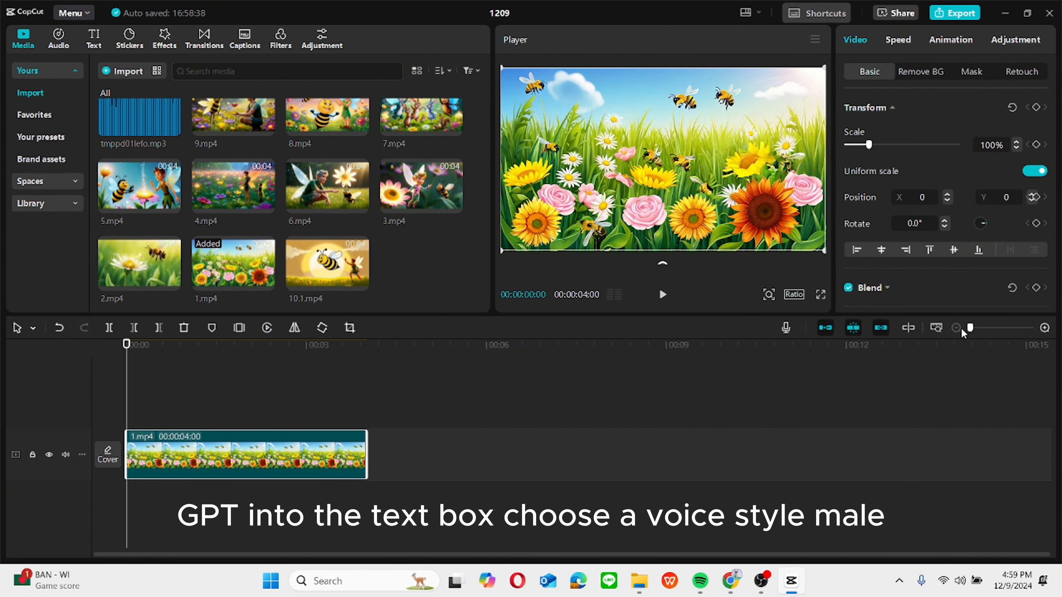
pyautogui.click(172, 282)
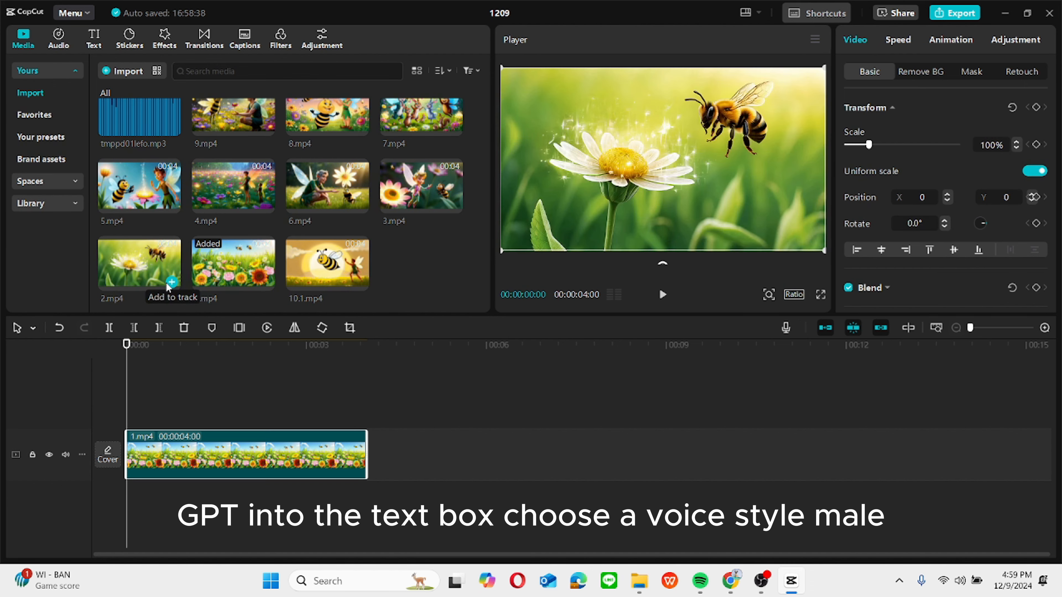
pyautogui.moveTo(195, 443); pyautogui.dragTo(474, 451)
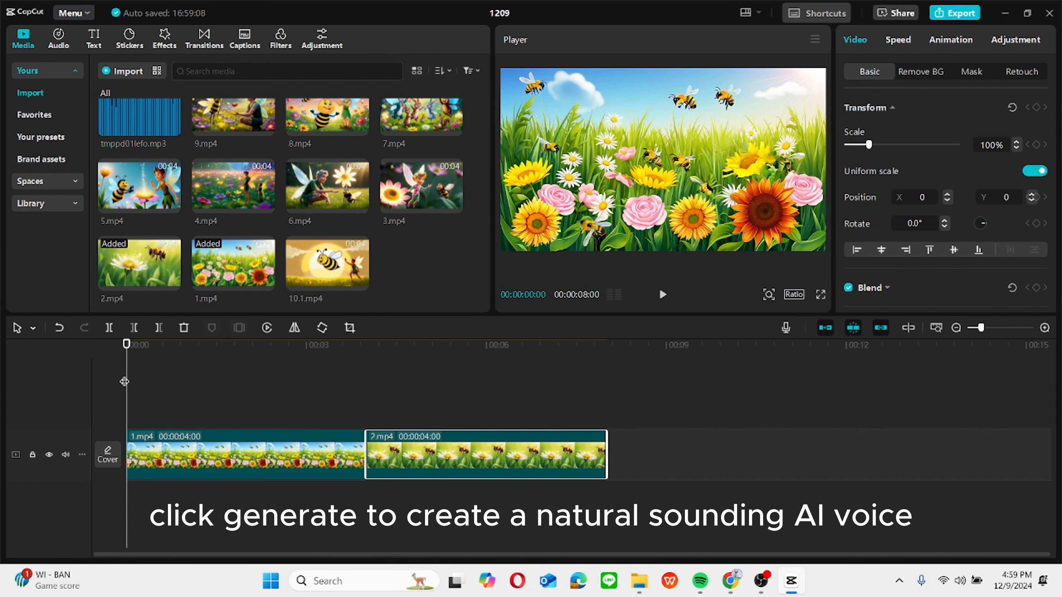
# - Add 3.mp4 after 2.mp4 at 8 seconds and 4.mp4 after it at 12 seconds, positioning the playhead before each insertion
pyautogui.moveTo(124, 382); pyautogui.dragTo(625, 418)
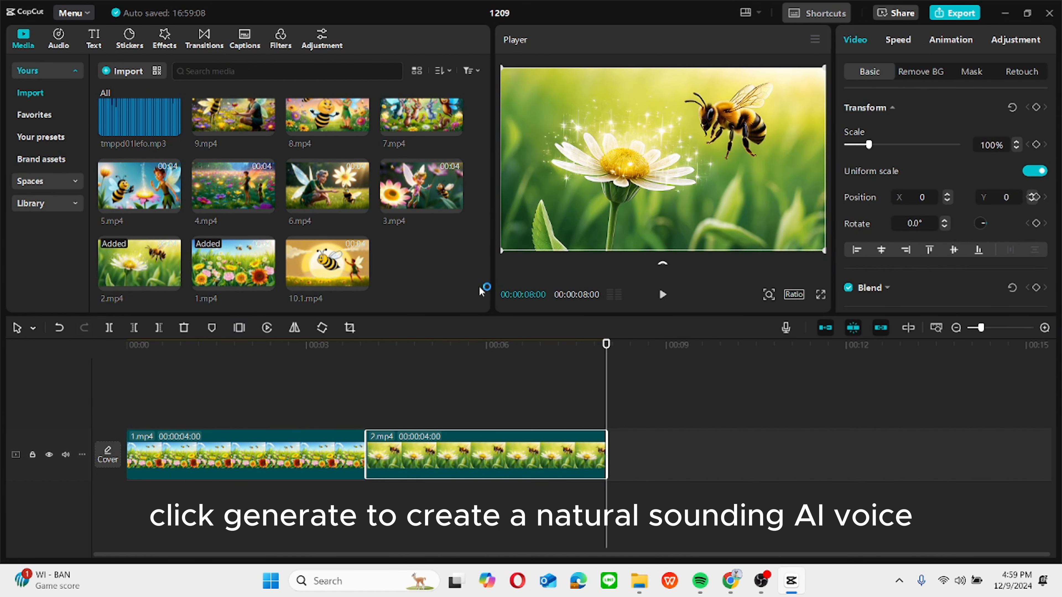
pyautogui.click(454, 205)
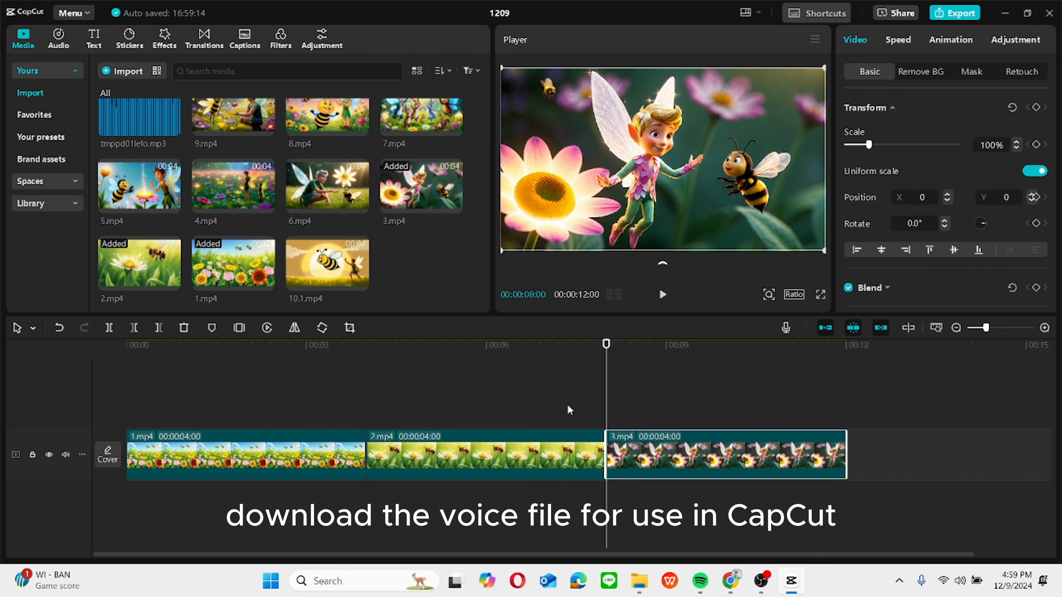
pyautogui.click(848, 400)
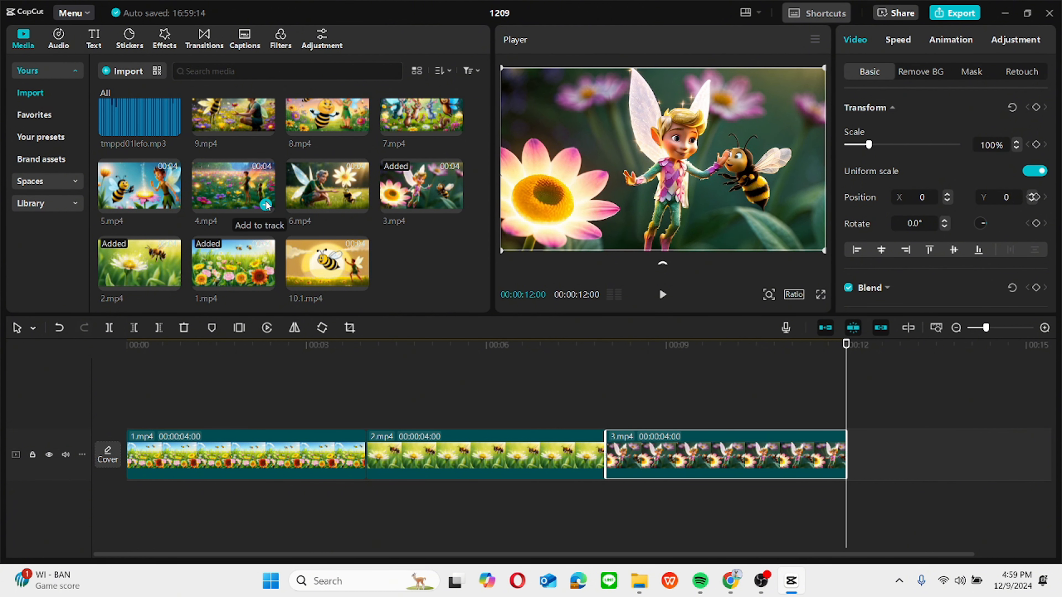
pyautogui.click(266, 205)
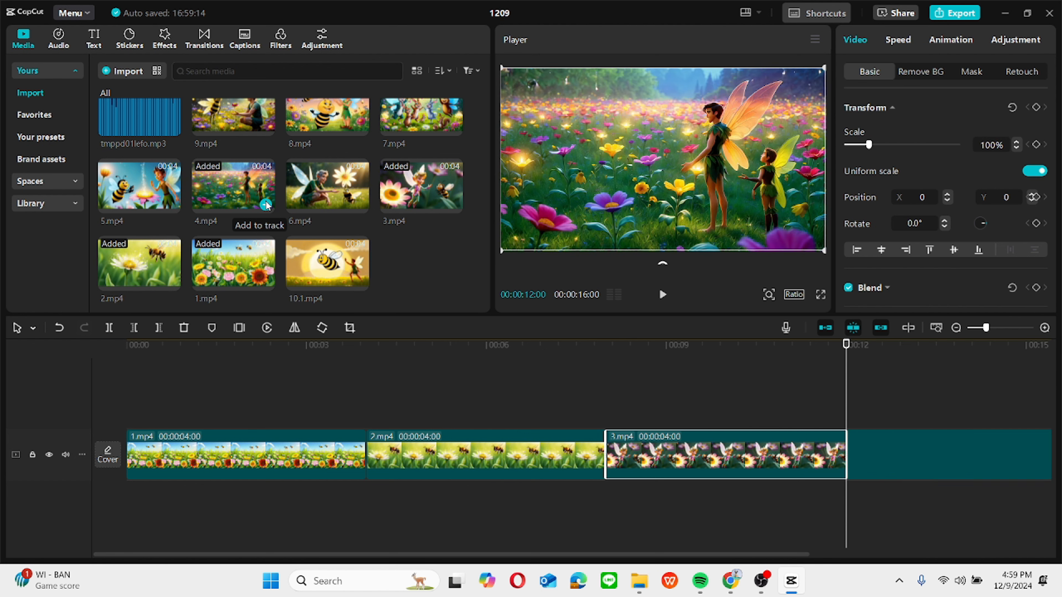
# - Append 5.mp4 at 16 seconds and 6.mp4 at 20 seconds on the timeline, moving the playhead to the end before each insertion
pyautogui.moveTo(848, 406); pyautogui.dragTo(1059, 402)
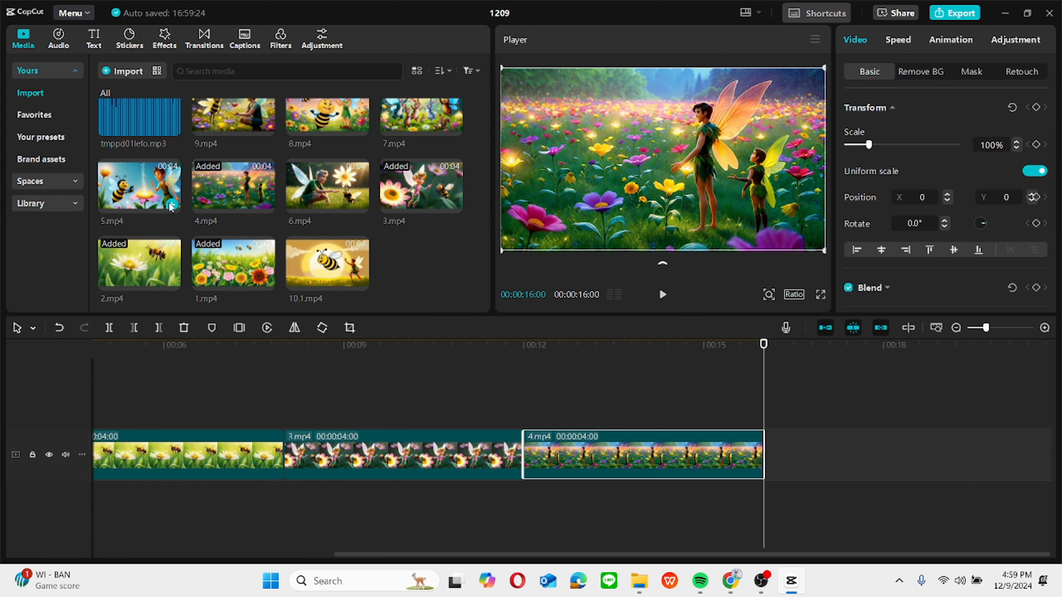
pyautogui.click(172, 204)
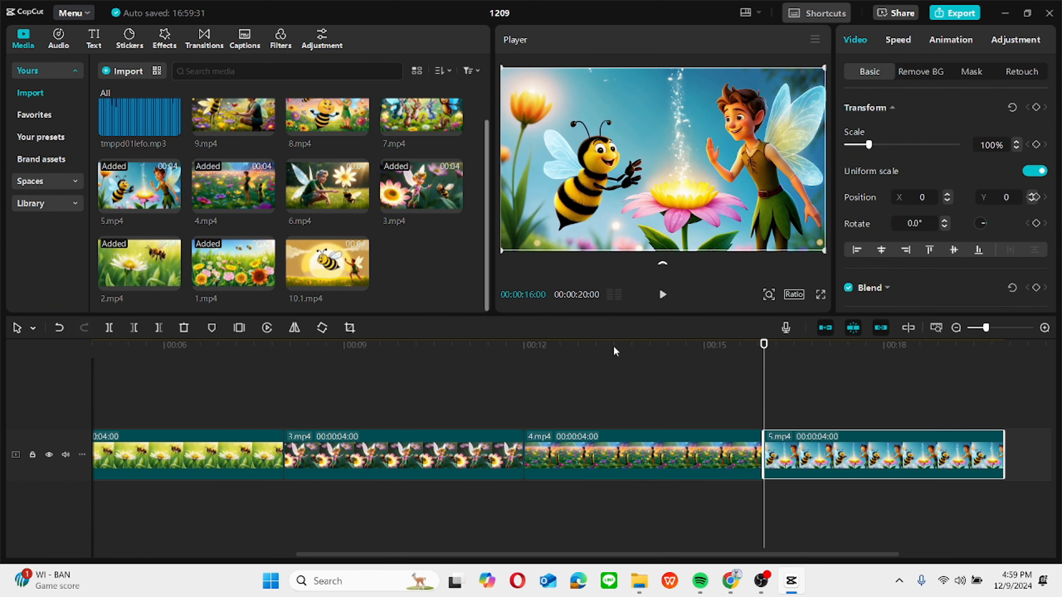
pyautogui.moveTo(764, 396); pyautogui.dragTo(963, 400)
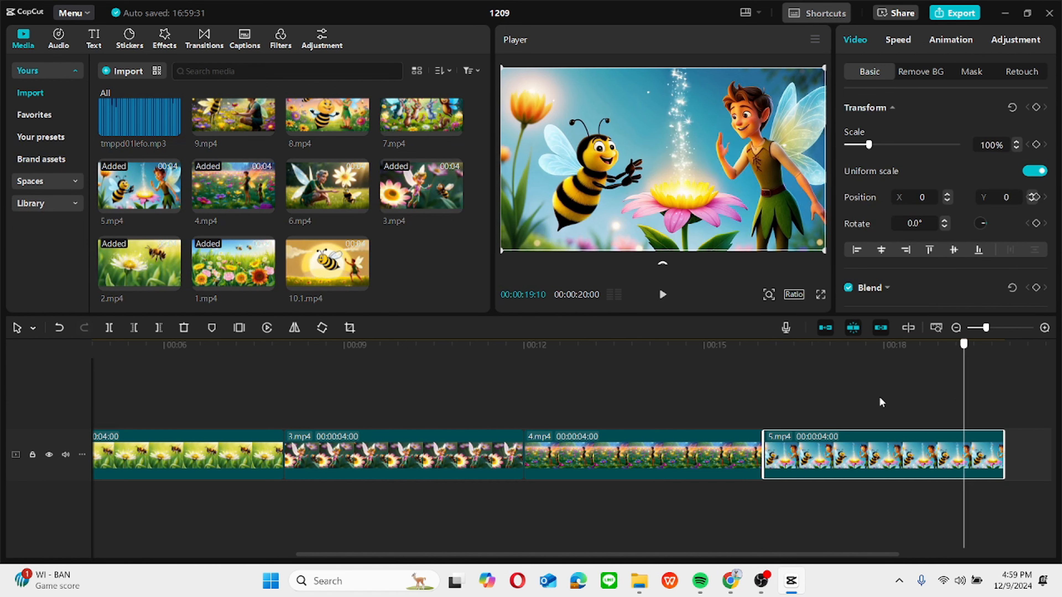
pyautogui.moveTo(880, 398); pyautogui.dragTo(1060, 430)
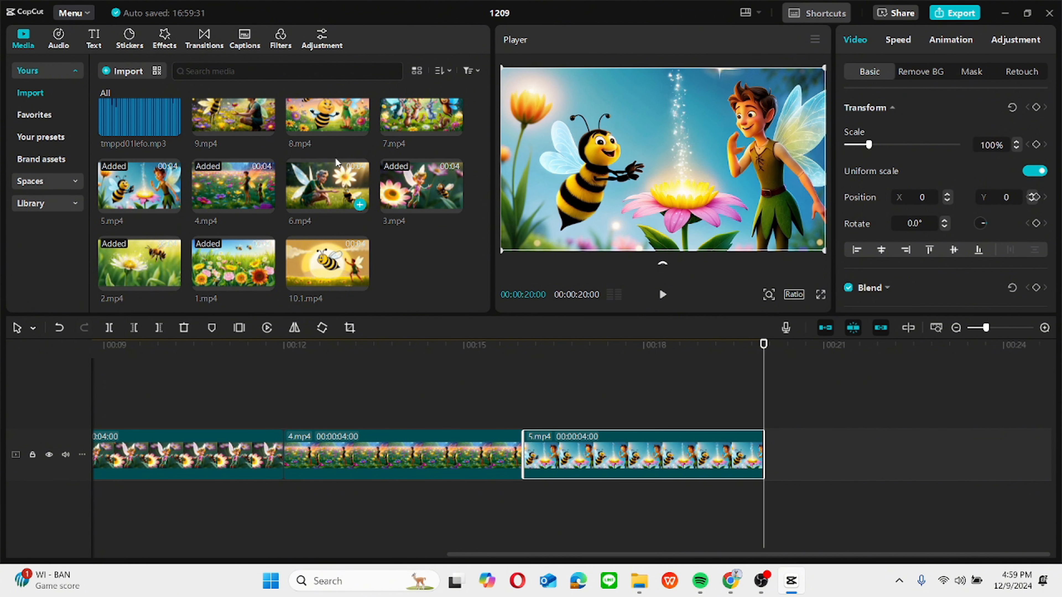
pyautogui.click(359, 205)
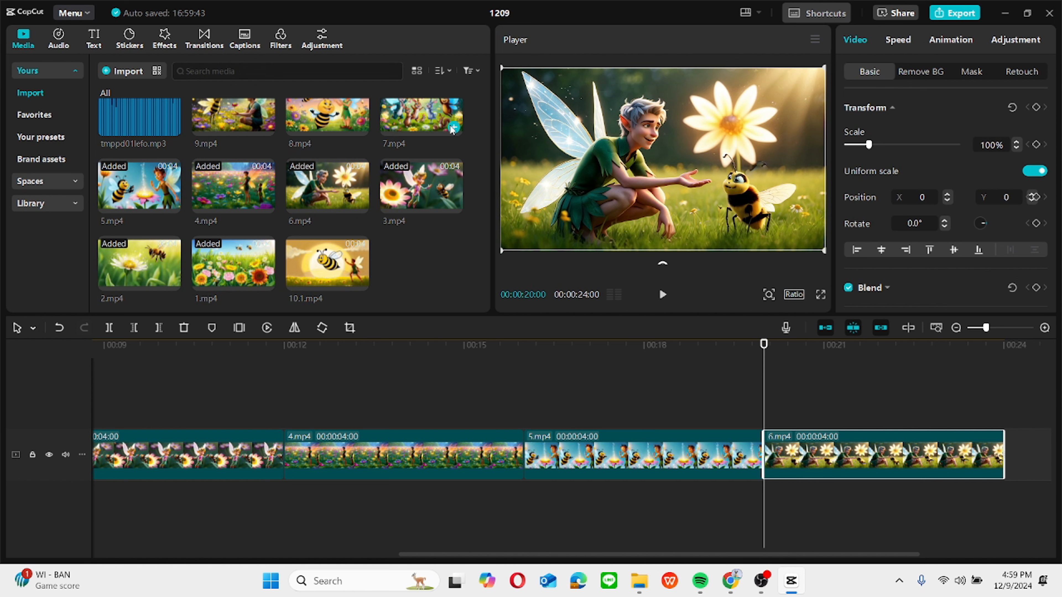
# - Add 7.mp4, reorder it to follow 6.mp4, and append 8.mp4 at 28 seconds
pyautogui.click(453, 127)
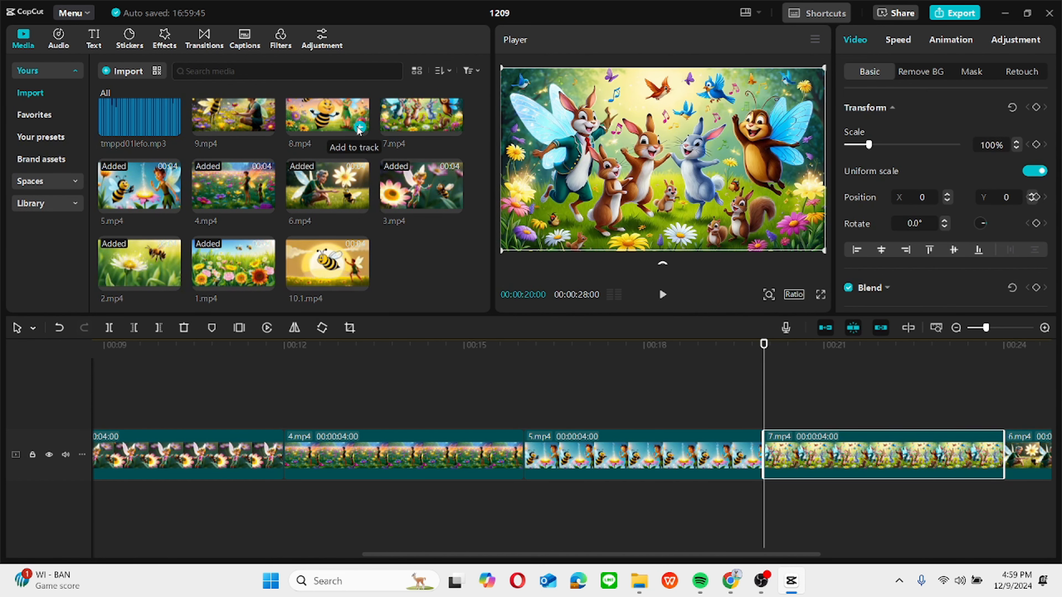
pyautogui.moveTo(839, 462); pyautogui.dragTo(994, 460)
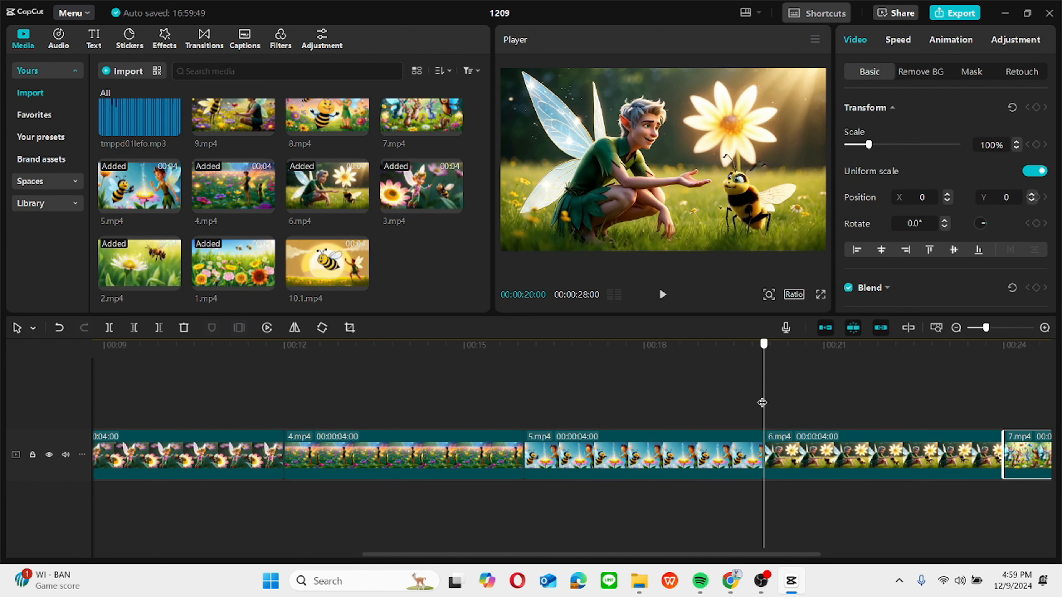
pyautogui.moveTo(761, 402); pyautogui.dragTo(1060, 393)
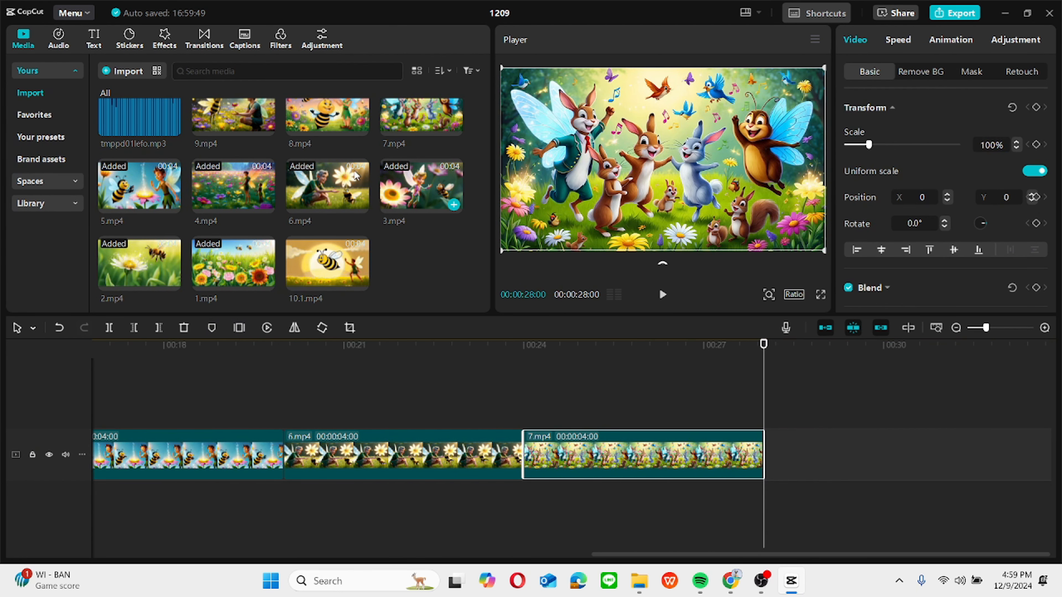
pyautogui.moveTo(486, 209); pyautogui.dragTo(488, 177)
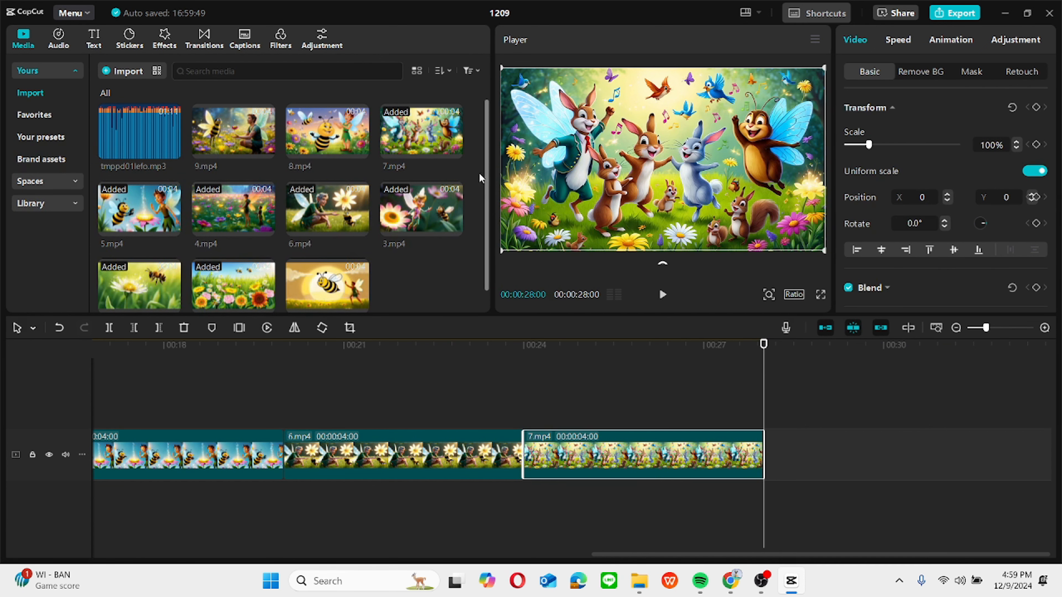
pyautogui.click(359, 150)
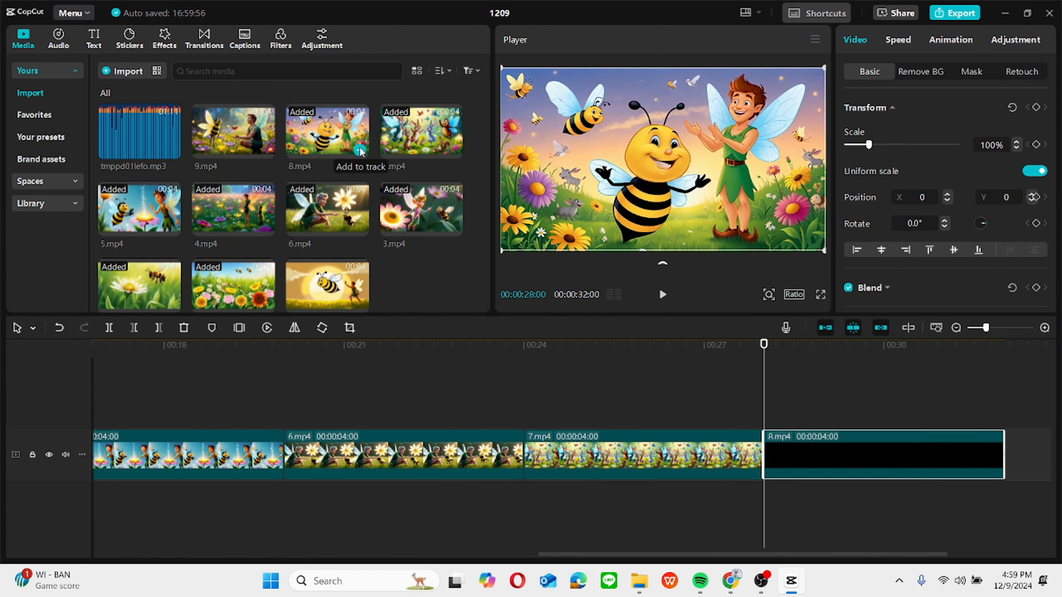
# - Append 9.mp4 after 8.mp4 at 32 seconds and move the playhead to the end of the new clip
pyautogui.moveTo(763, 395); pyautogui.dragTo(1020, 398)
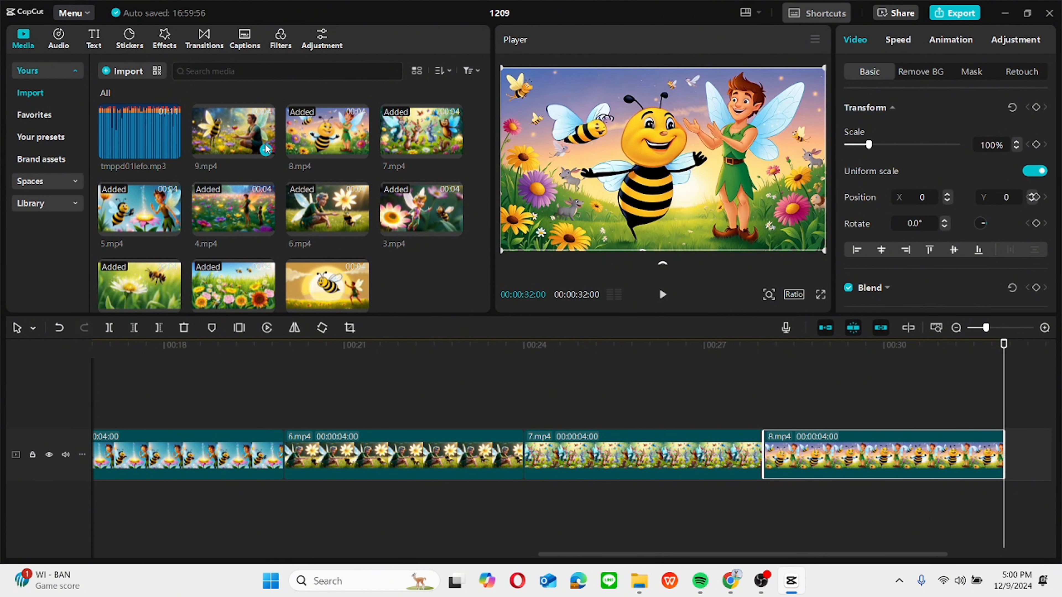
pyautogui.click(266, 149)
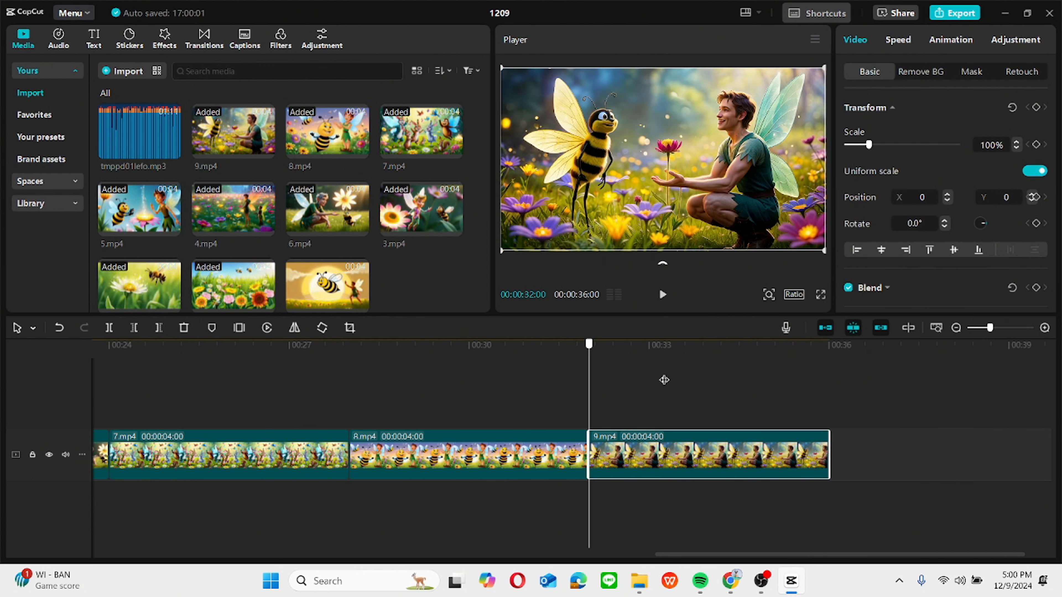
pyautogui.moveTo(664, 380); pyautogui.dragTo(828, 379)
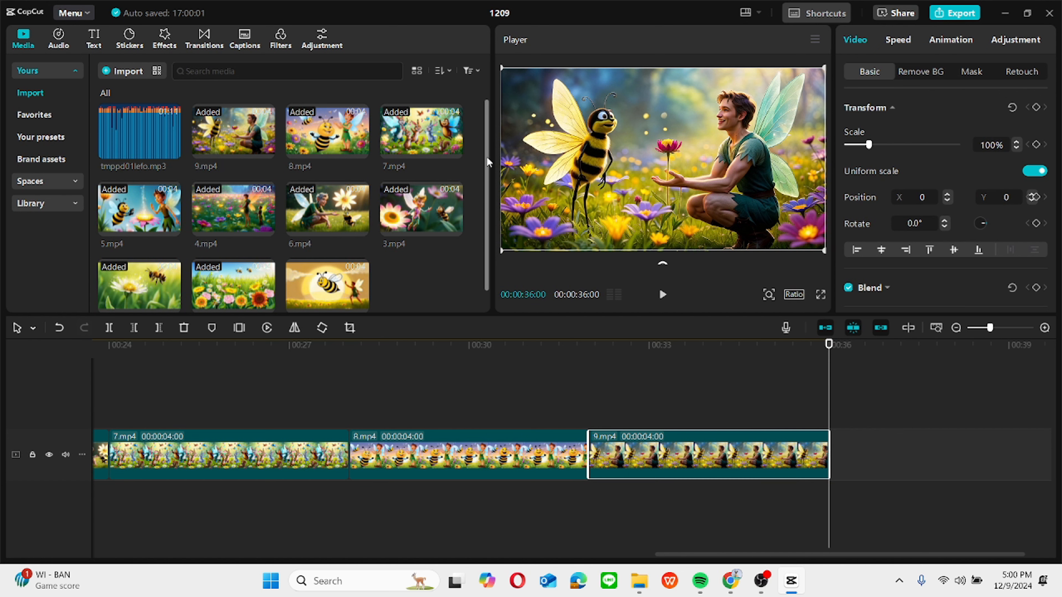
# - Append 10.1.mp4 after 9.mp4 at 36 seconds and move the playhead to the end of the timeline
pyautogui.moveTo(487, 163); pyautogui.dragTo(497, 229)
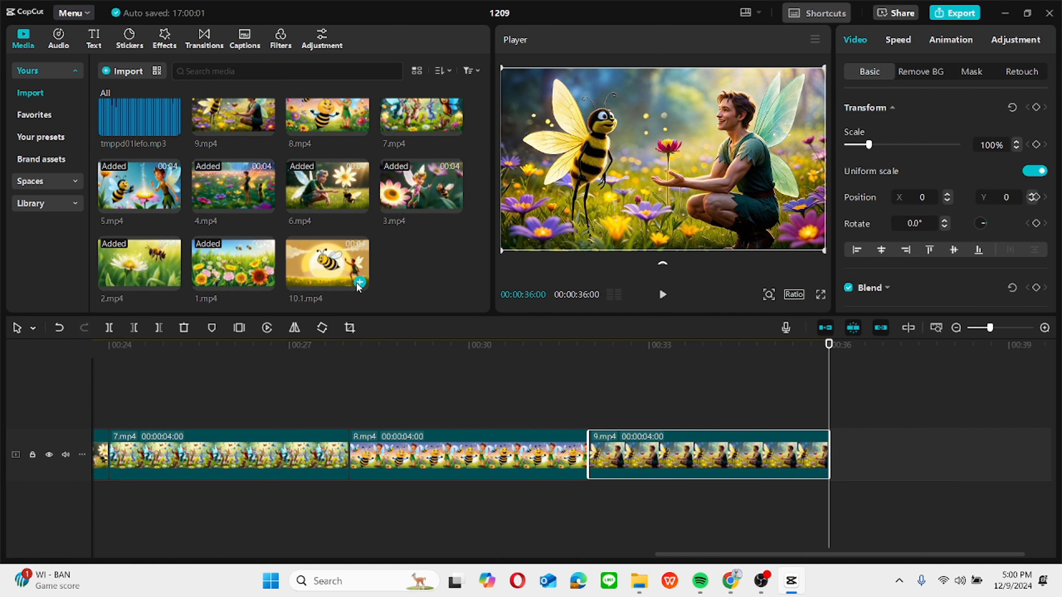
pyautogui.click(359, 282)
pyautogui.moveTo(827, 386); pyautogui.dragTo(184, 419)
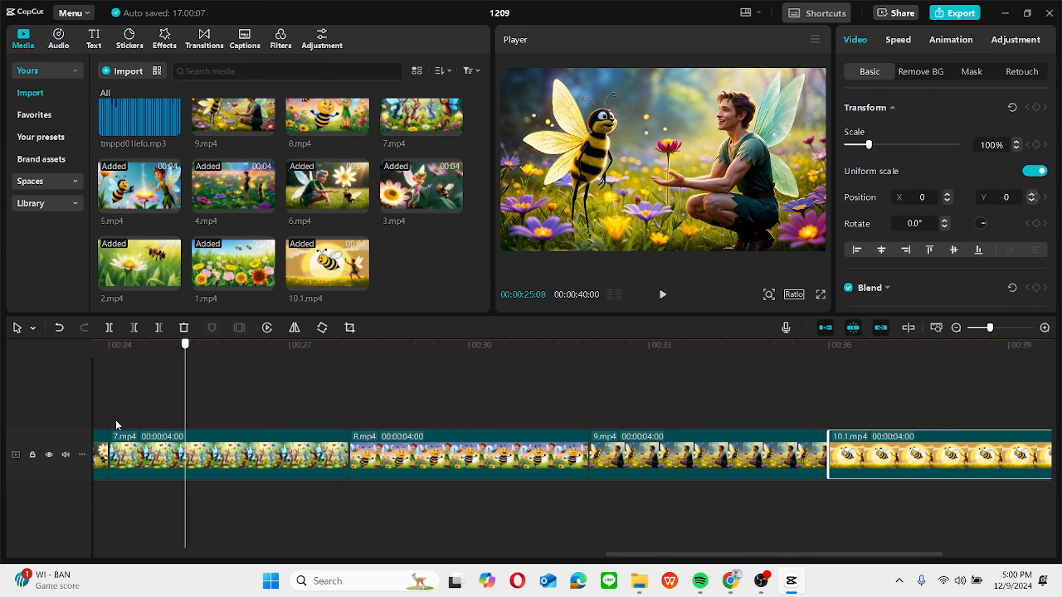
pyautogui.press('Down')
pyautogui.press('Down')
pyautogui.press('Down')
pyautogui.press('Down')
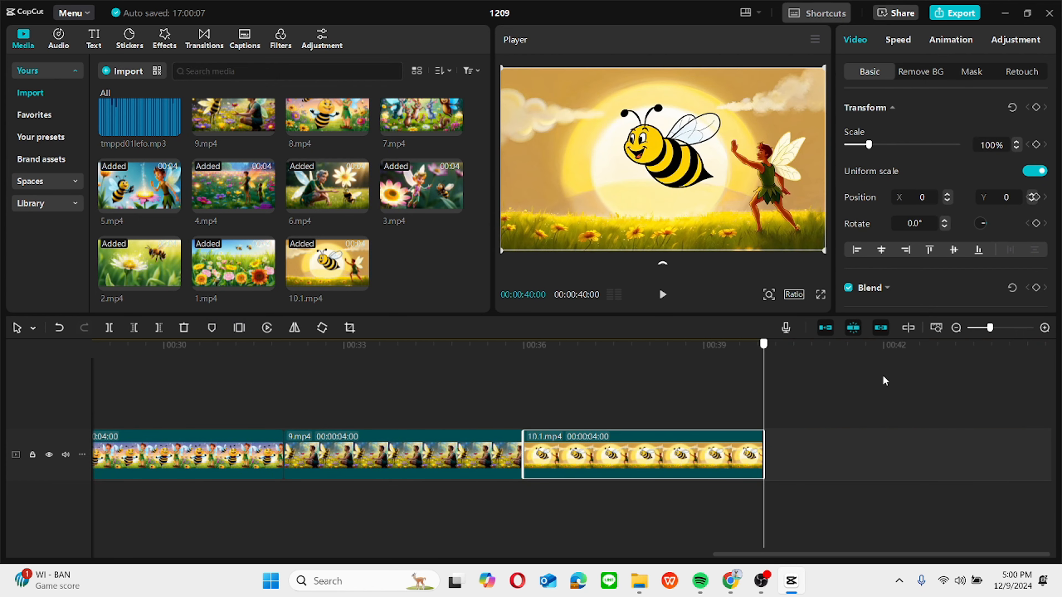
# - Return the playhead to the start of the timeline and insert a second copy of 1.mp4 there
pyautogui.press('Up')
pyautogui.press('Up')
pyautogui.press('Up')
pyautogui.press('Up')
pyautogui.press('Up')
pyautogui.press('Up')
pyautogui.press('Up')
pyautogui.press('Up')
pyautogui.press('Up')
pyautogui.press('Up')
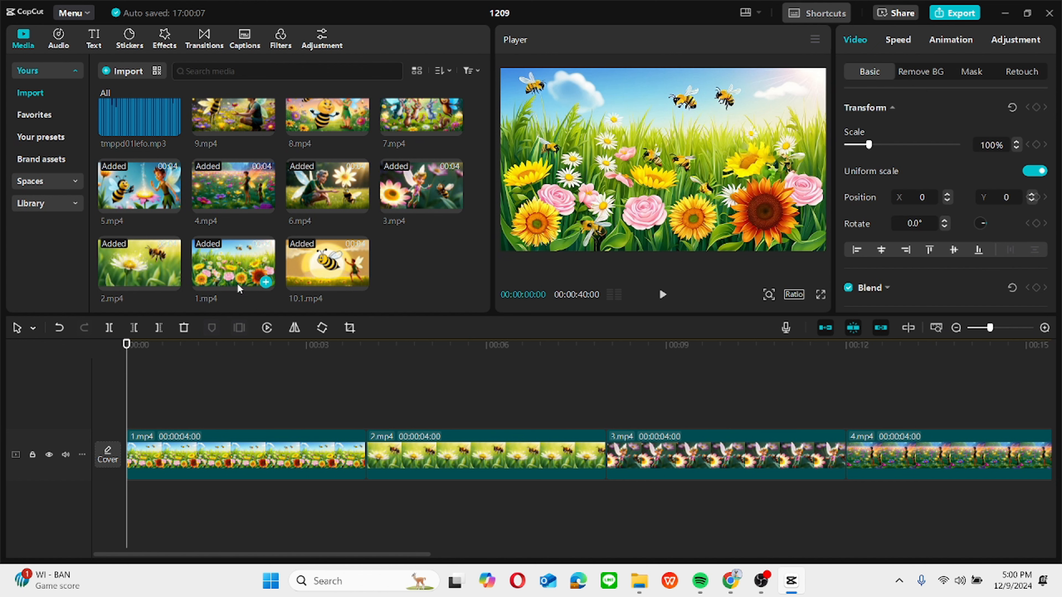
pyautogui.click(257, 282)
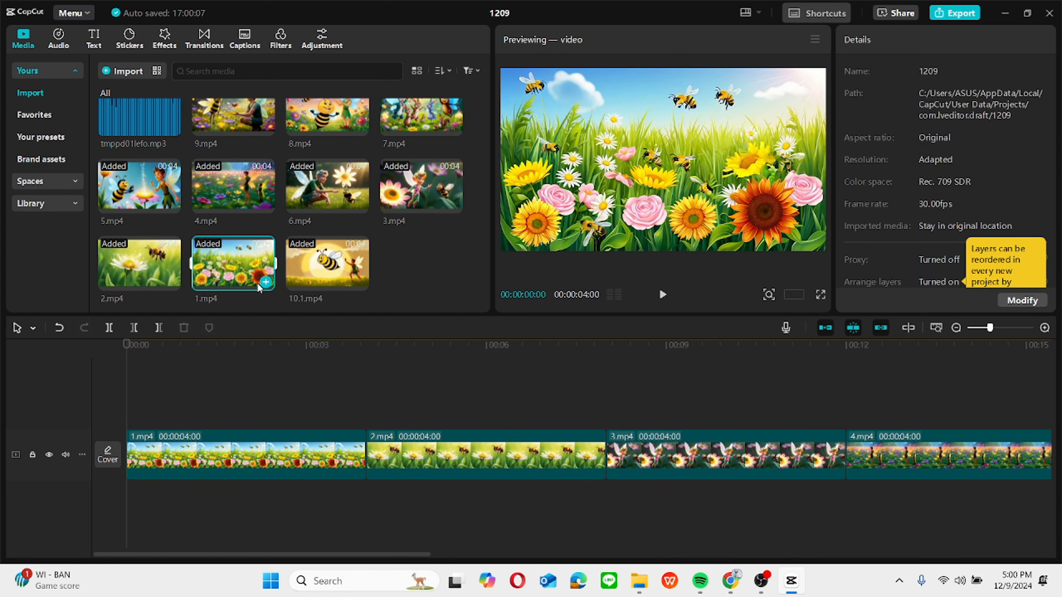
pyautogui.press('space')
pyautogui.click(266, 283)
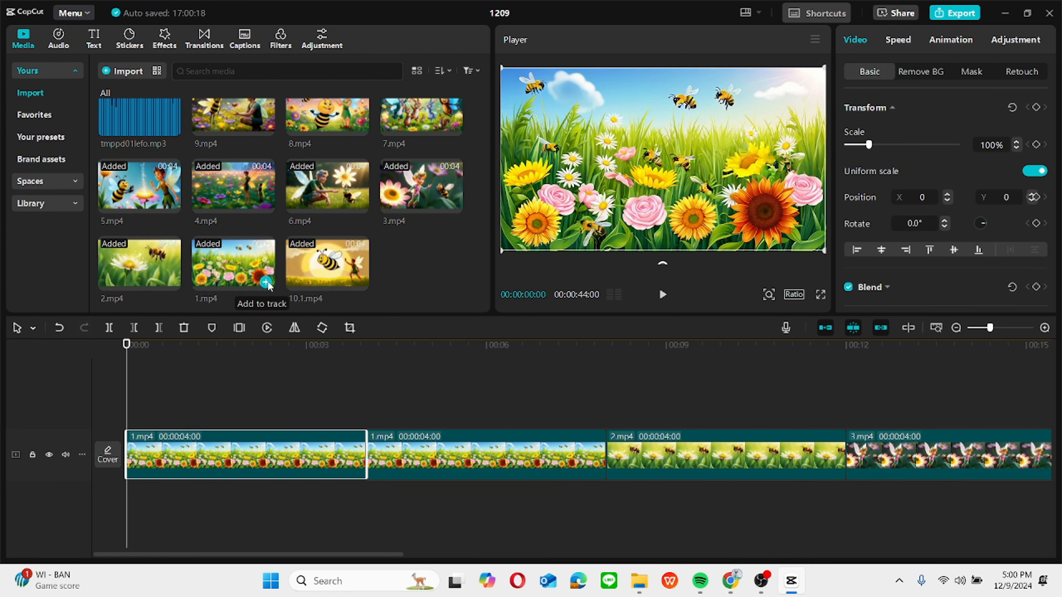
# - Insert second copies of 2.mp4 at 8 seconds, 3.mp4 at 16 seconds and 4.mp4 at 24 seconds
pyautogui.moveTo(124, 385); pyautogui.dragTo(609, 383)
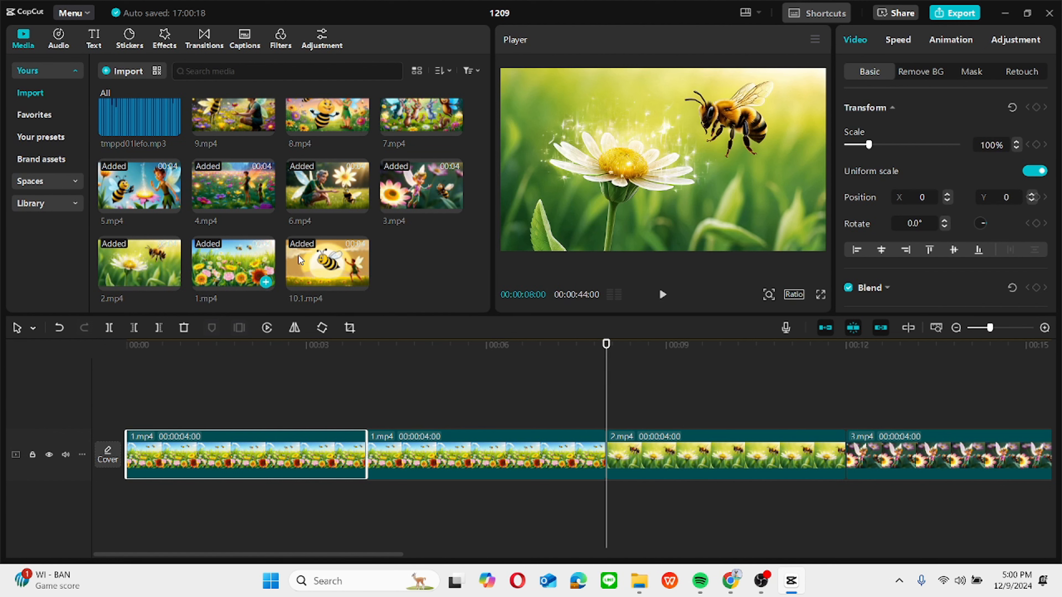
pyautogui.click(171, 283)
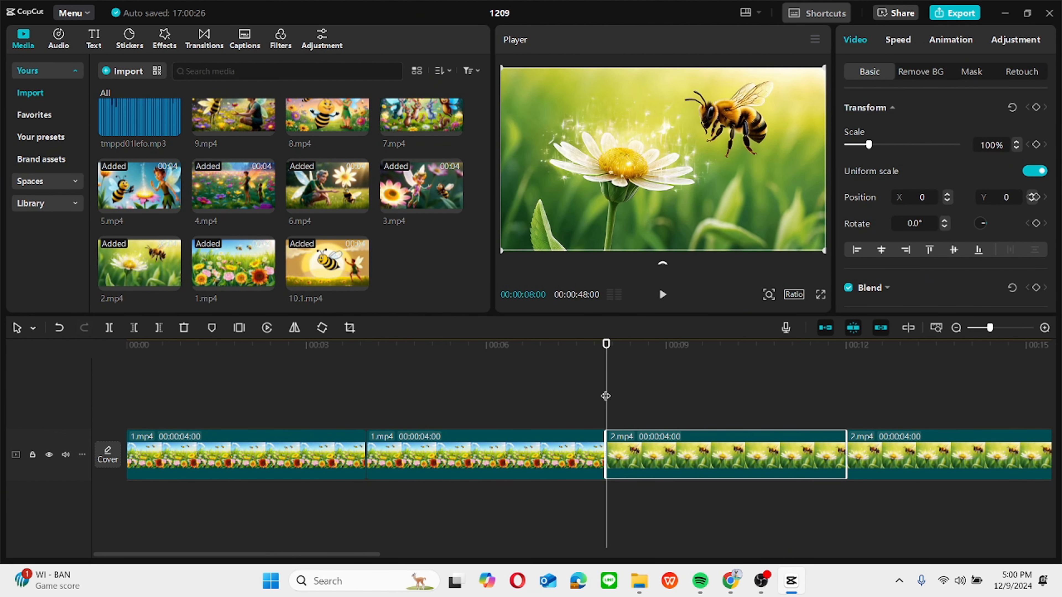
pyautogui.moveTo(606, 395); pyautogui.dragTo(155, 454)
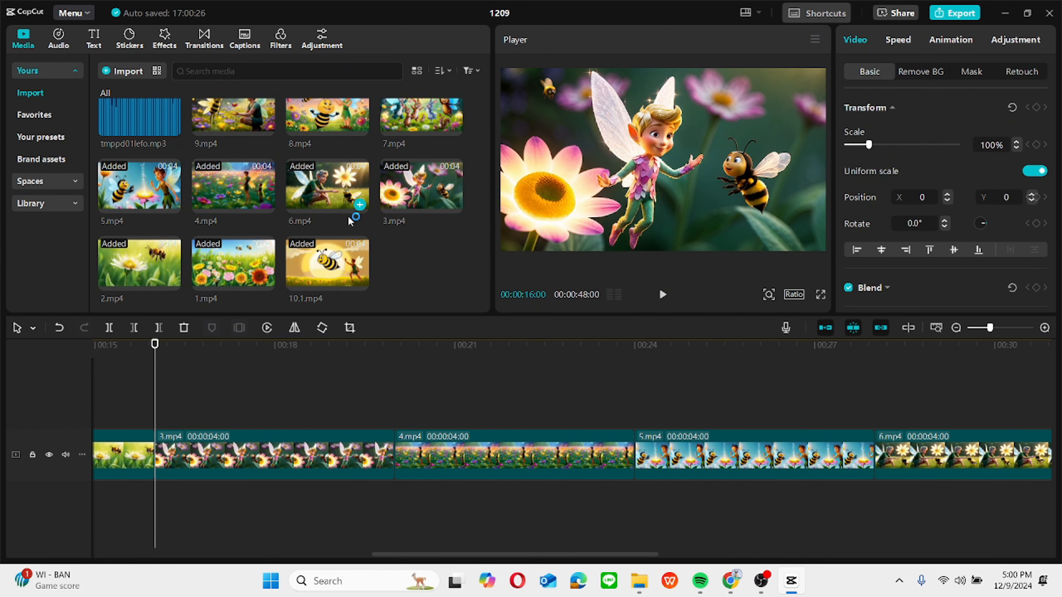
pyautogui.click(453, 206)
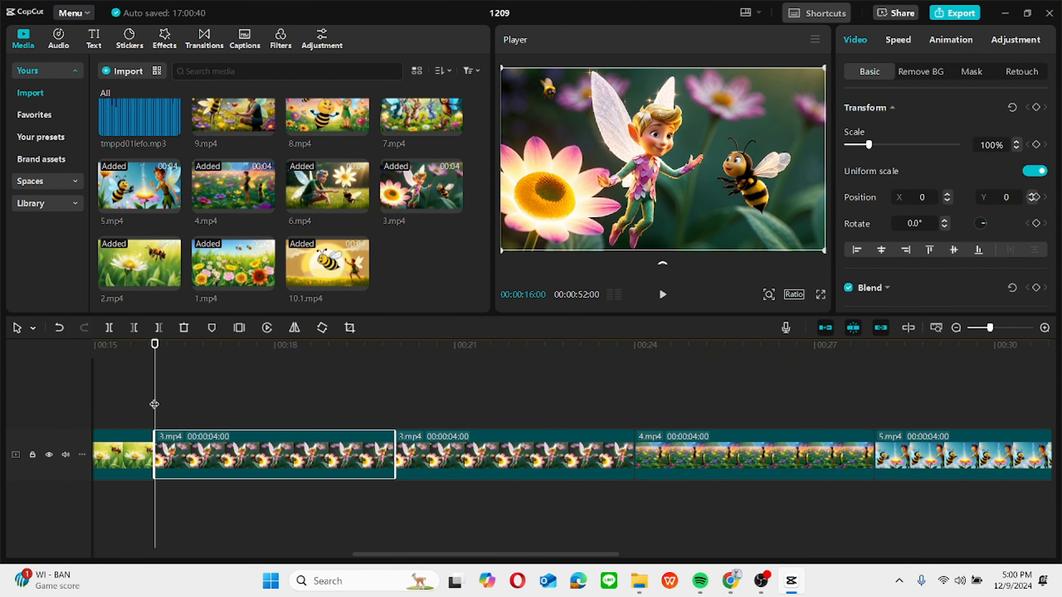
pyautogui.moveTo(155, 404); pyautogui.dragTo(636, 411)
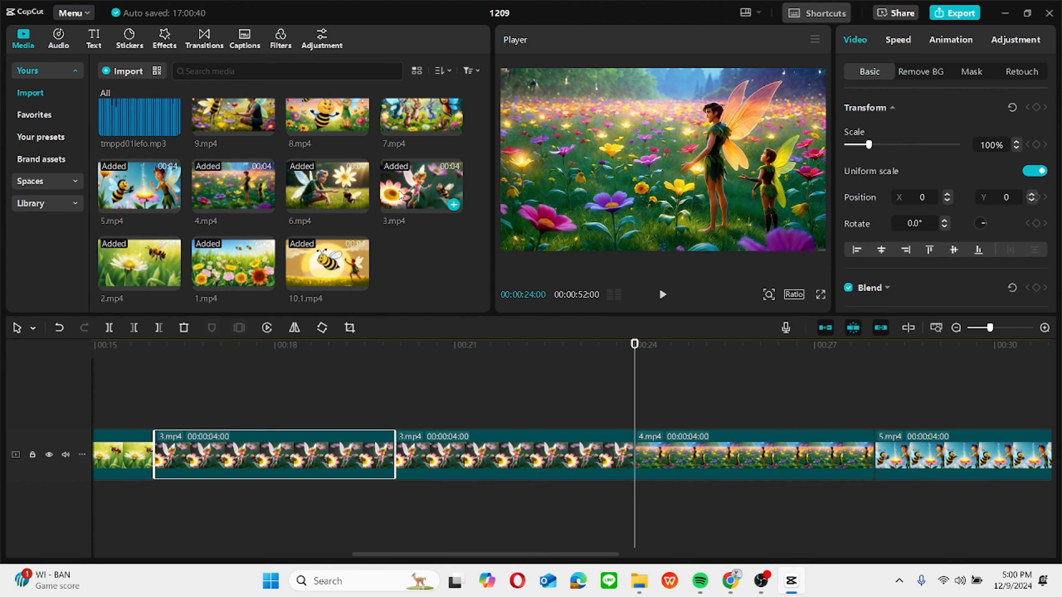
pyautogui.click(265, 205)
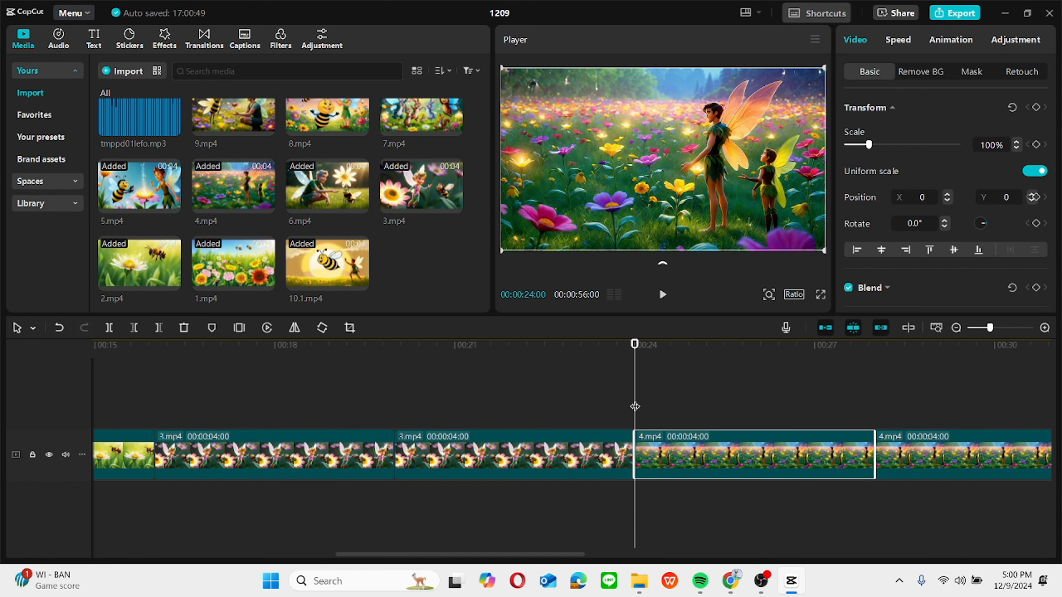
# - Insert second copies of 5.mp4 at 32 seconds and 6.mp4 at 40 seconds, positioning the playhead before each
pyautogui.moveTo(635, 406); pyautogui.dragTo(340, 451)
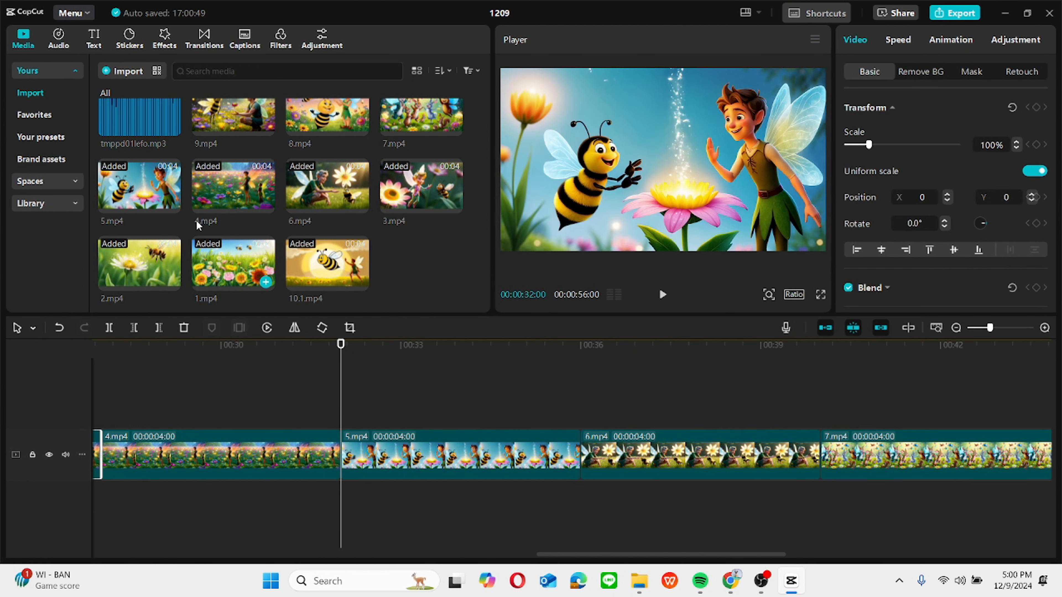
pyautogui.click(171, 205)
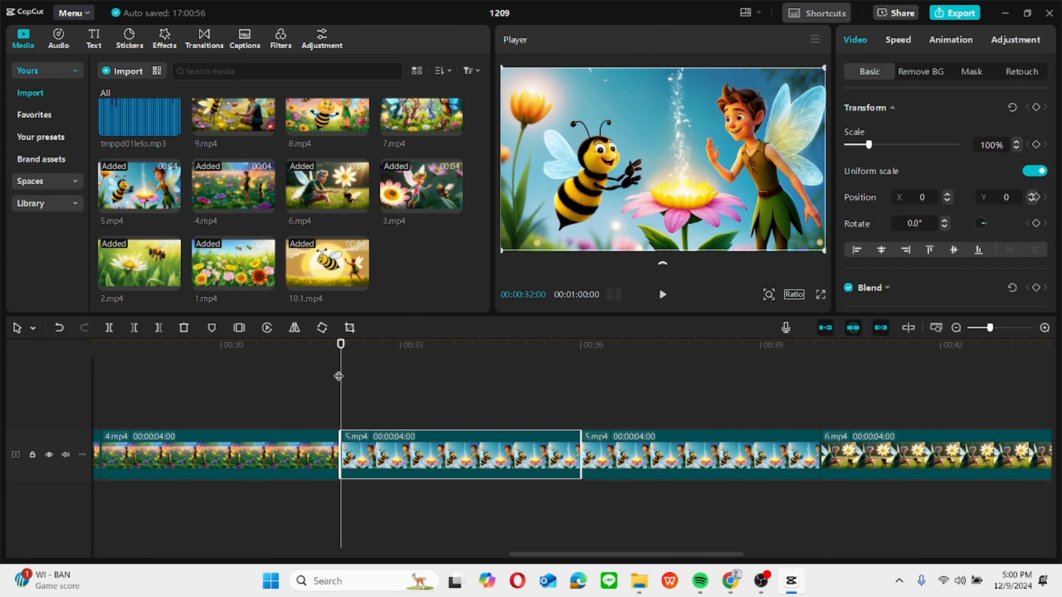
pyautogui.moveTo(338, 376); pyautogui.dragTo(820, 401)
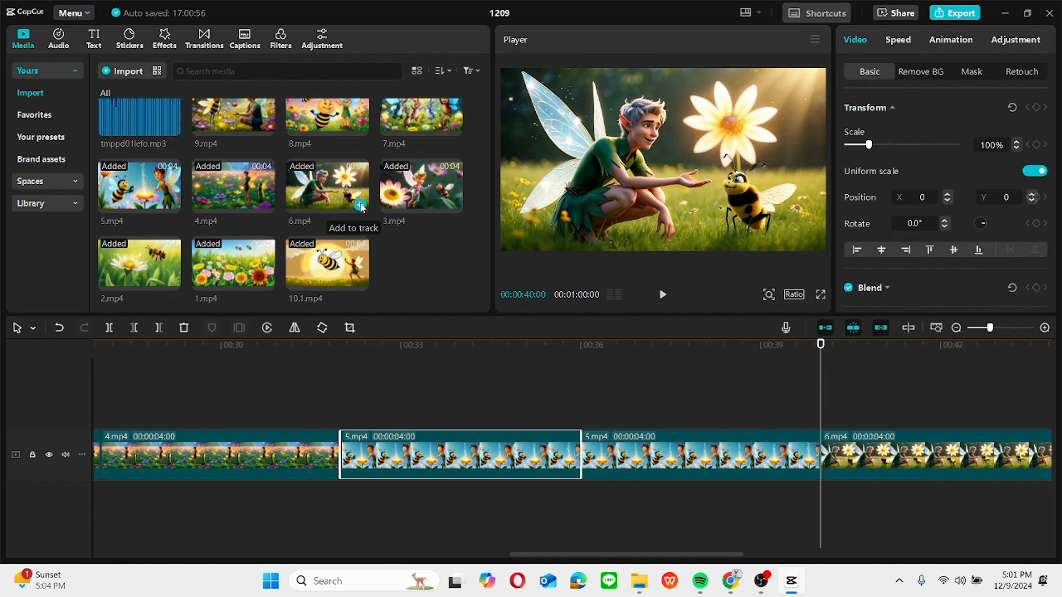
pyautogui.click(360, 207)
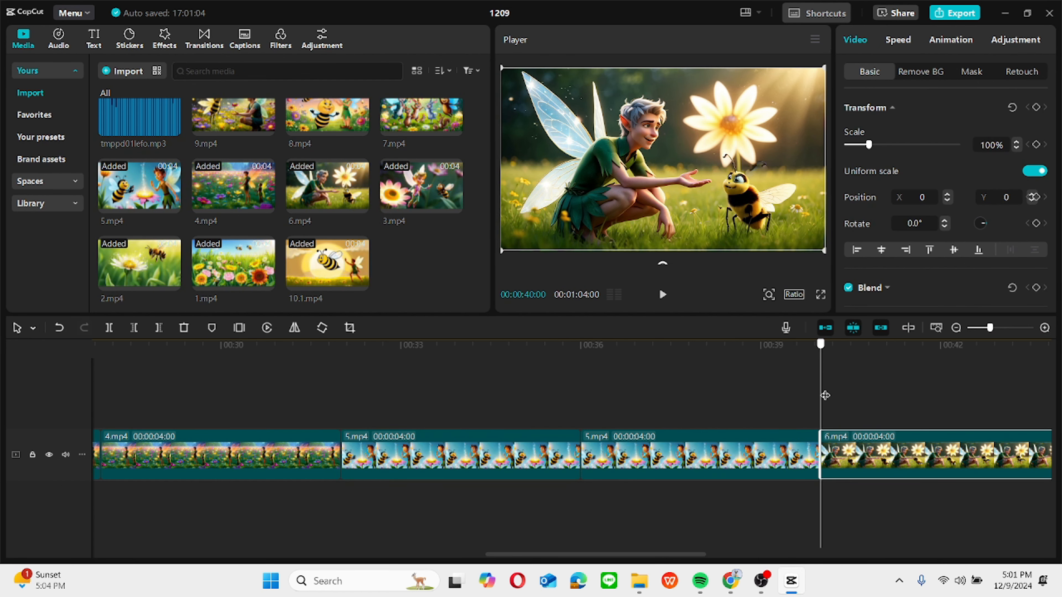
# - Insert second copies of 7.mp4 at 48 seconds and 8.mp4 at 56 seconds, positioning the playhead before each
pyautogui.moveTo(824, 395); pyautogui.dragTo(264, 436)
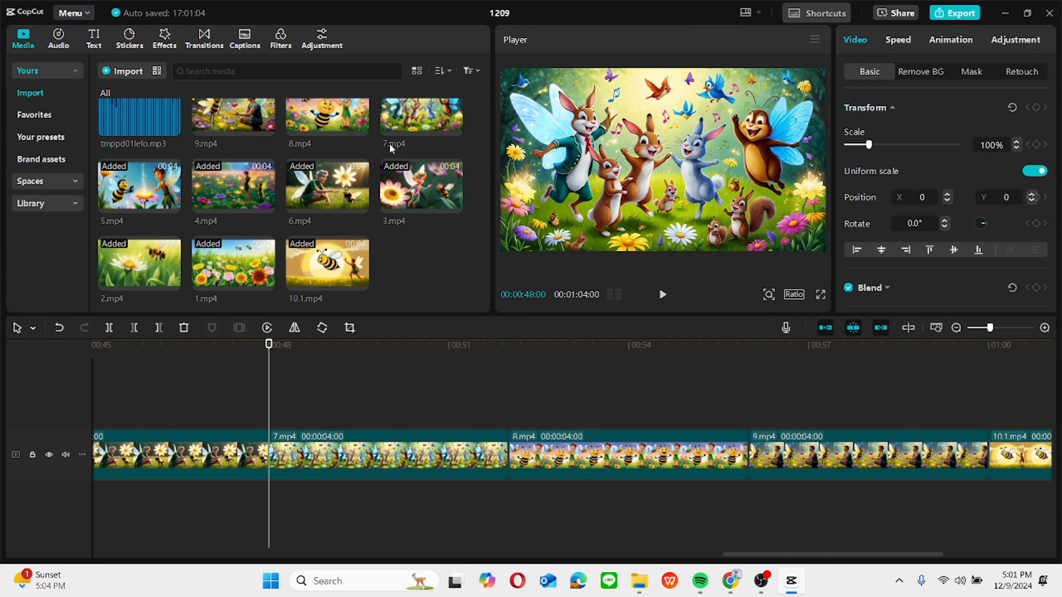
pyautogui.click(454, 127)
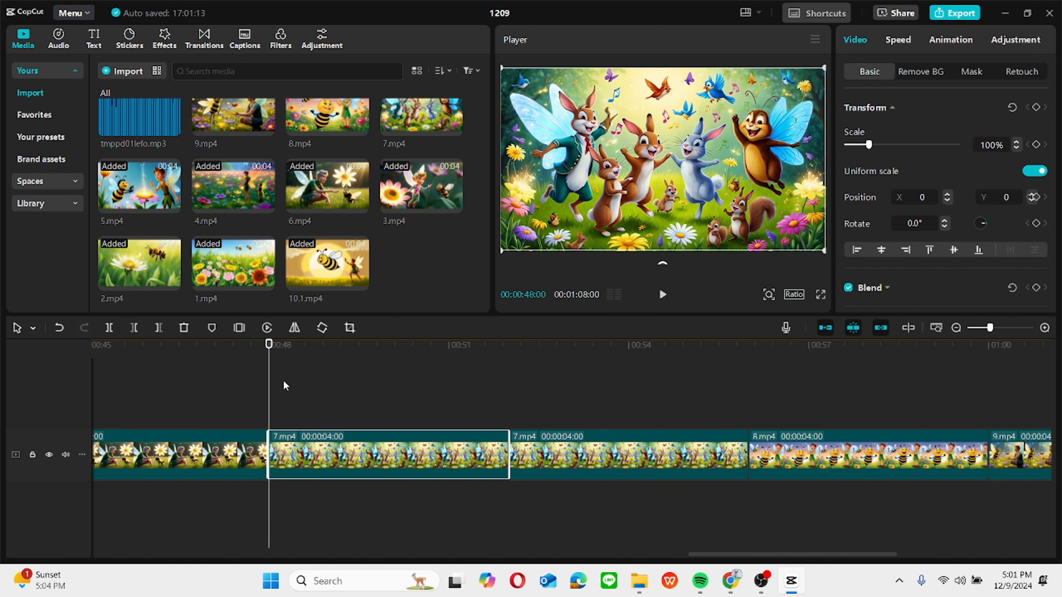
pyautogui.moveTo(269, 383); pyautogui.dragTo(748, 393)
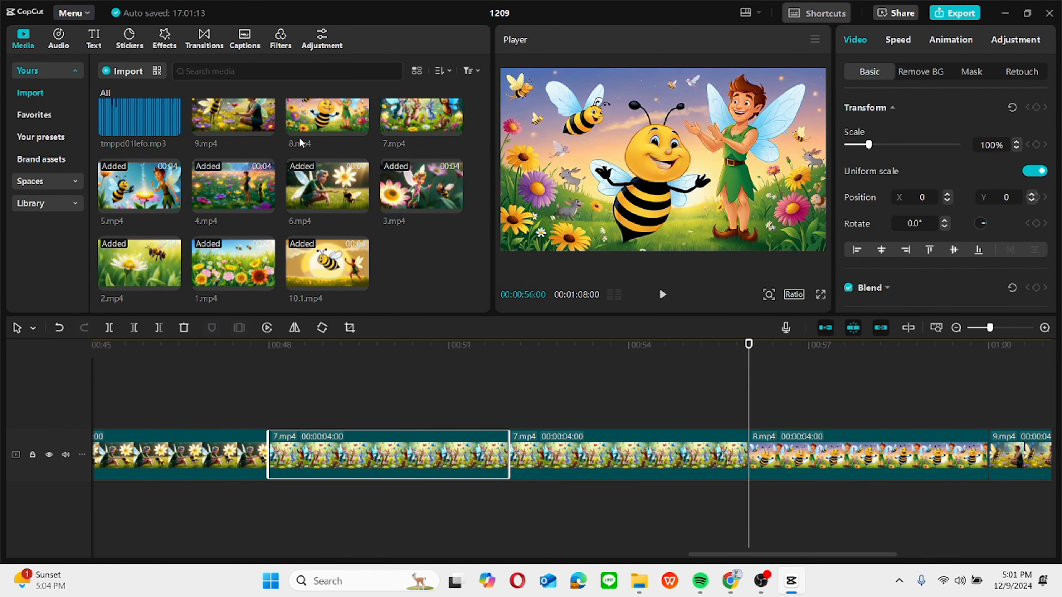
pyautogui.click(359, 128)
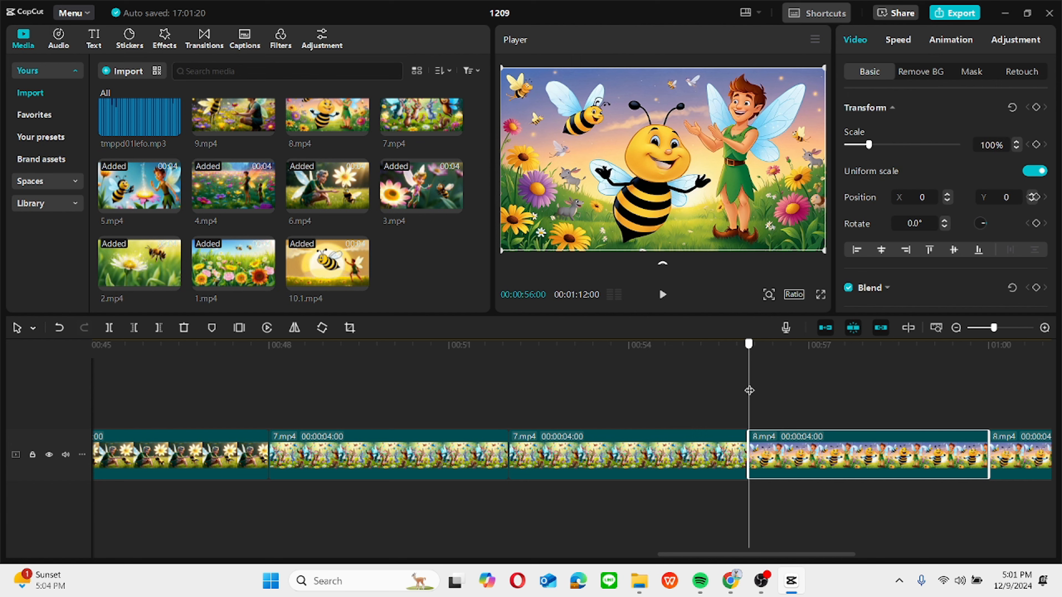
# - Append a second copy of 10.1.mp4 after the last clip on the timeline
pyautogui.moveTo(749, 390); pyautogui.dragTo(728, 450)
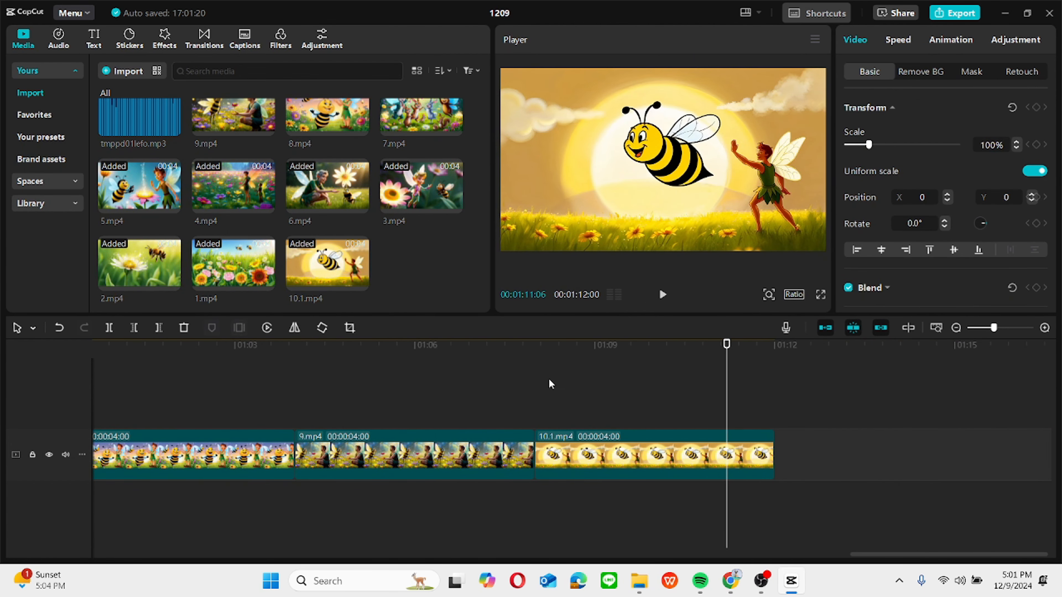
pyautogui.click(359, 283)
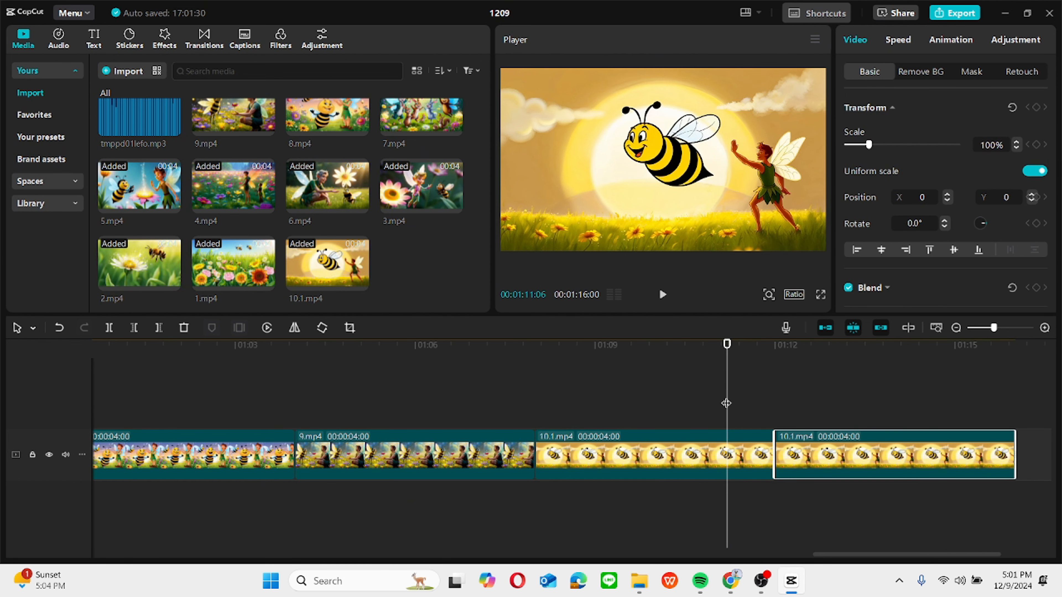
# - Add the voice-over tmppd01lefo.mp3 beneath the video clips from the very start of the timeline
pyautogui.moveTo(726, 403); pyautogui.dragTo(2, 412)
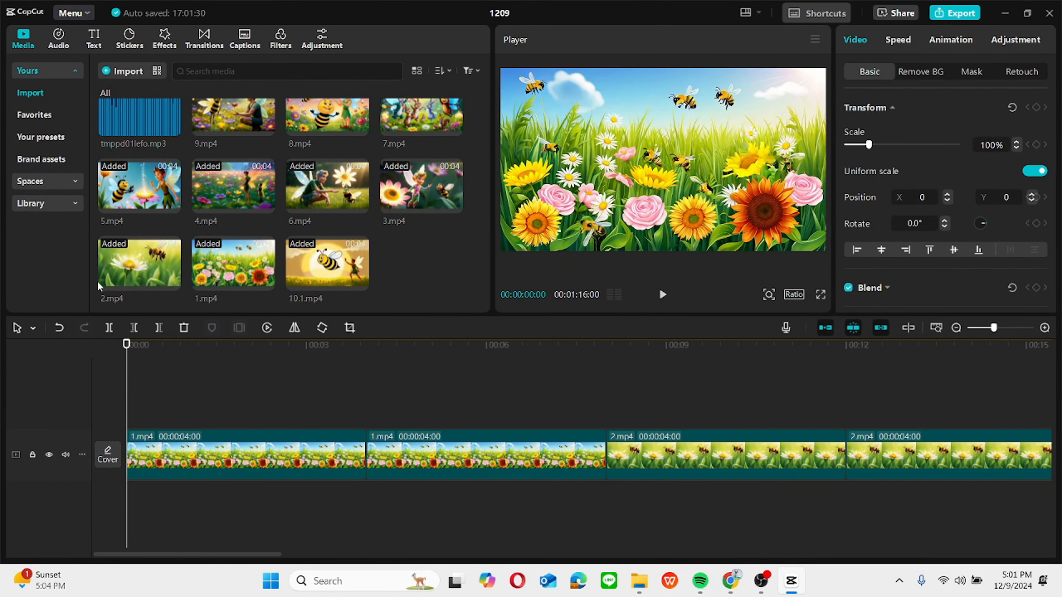
pyautogui.click(171, 128)
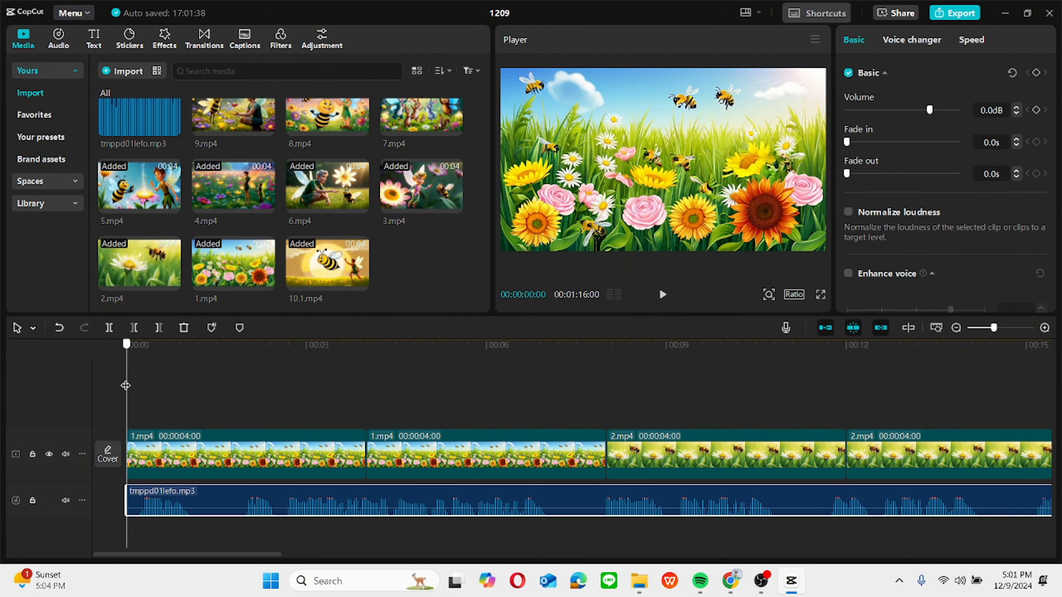
# - Delete the second copy of 10.1.mp4 from the end of the timeline
pyautogui.moveTo(126, 385); pyautogui.dragTo(886, 442)
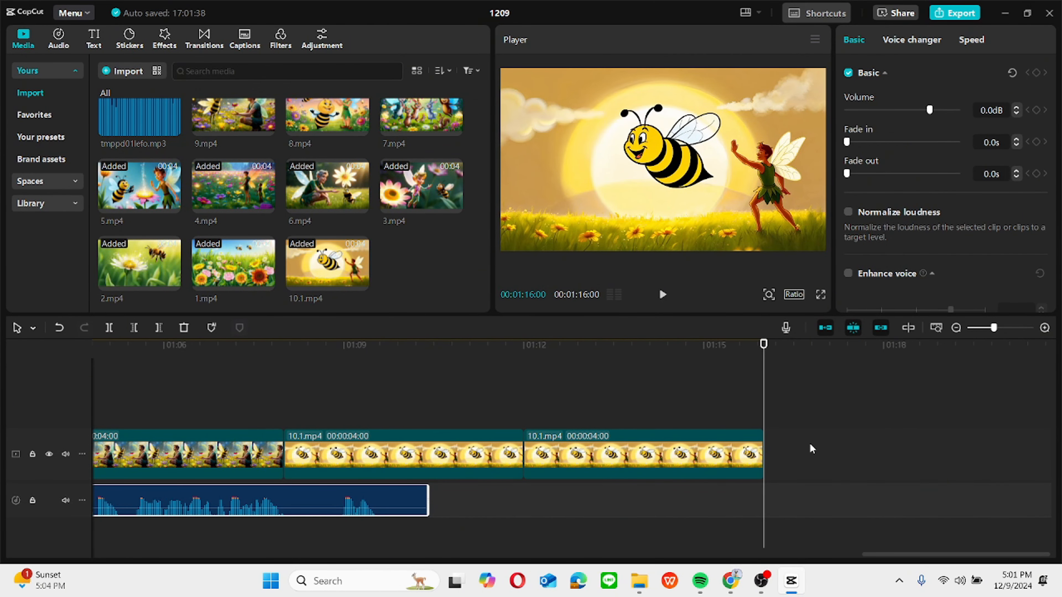
pyautogui.click(613, 461)
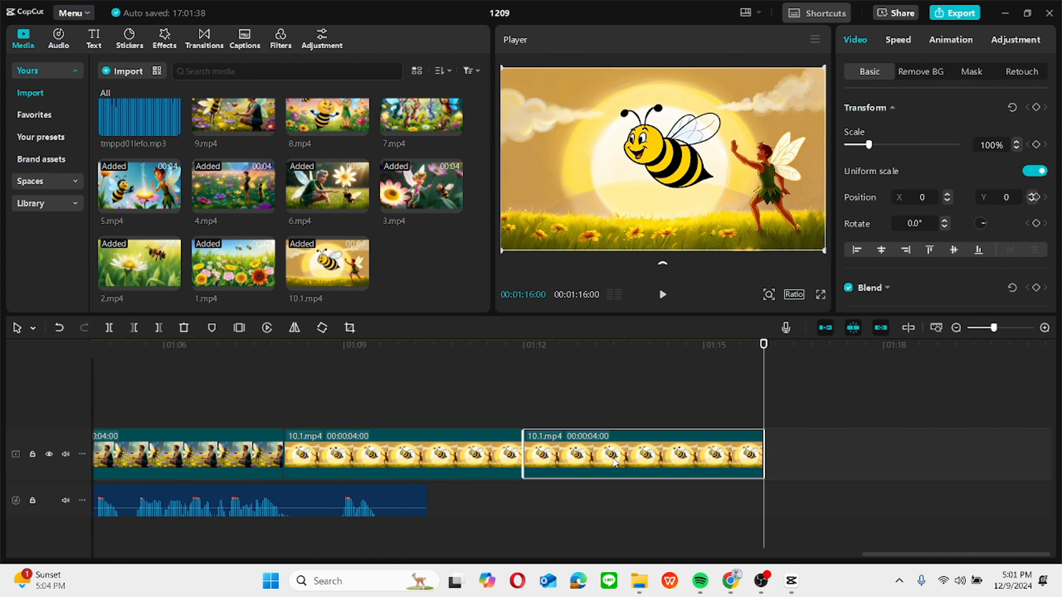
pyautogui.rightClick(613, 461)
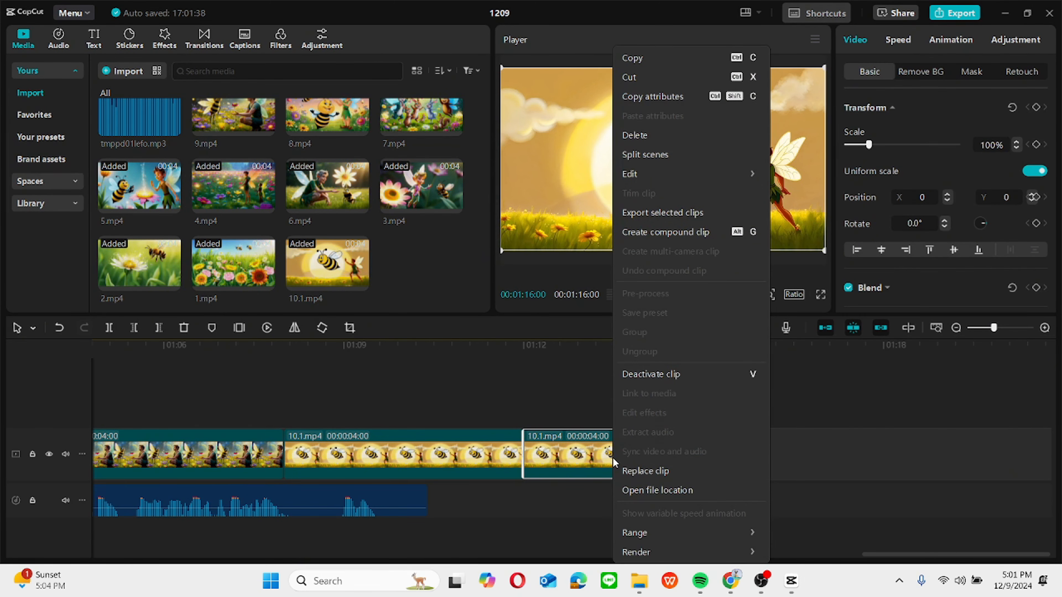
pyautogui.click(653, 137)
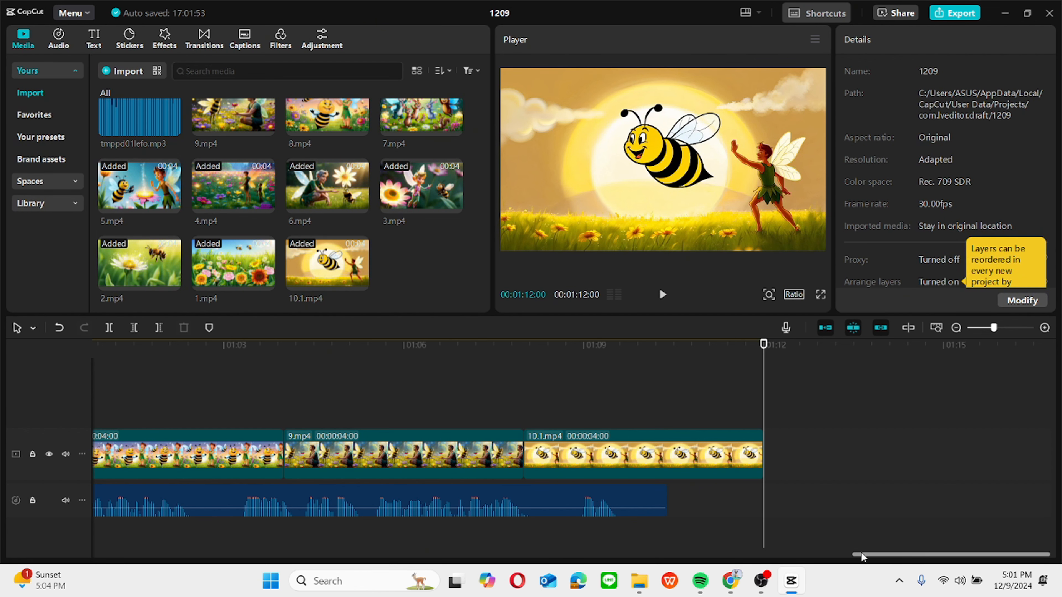
pyautogui.moveTo(861, 553); pyautogui.dragTo(713, 573)
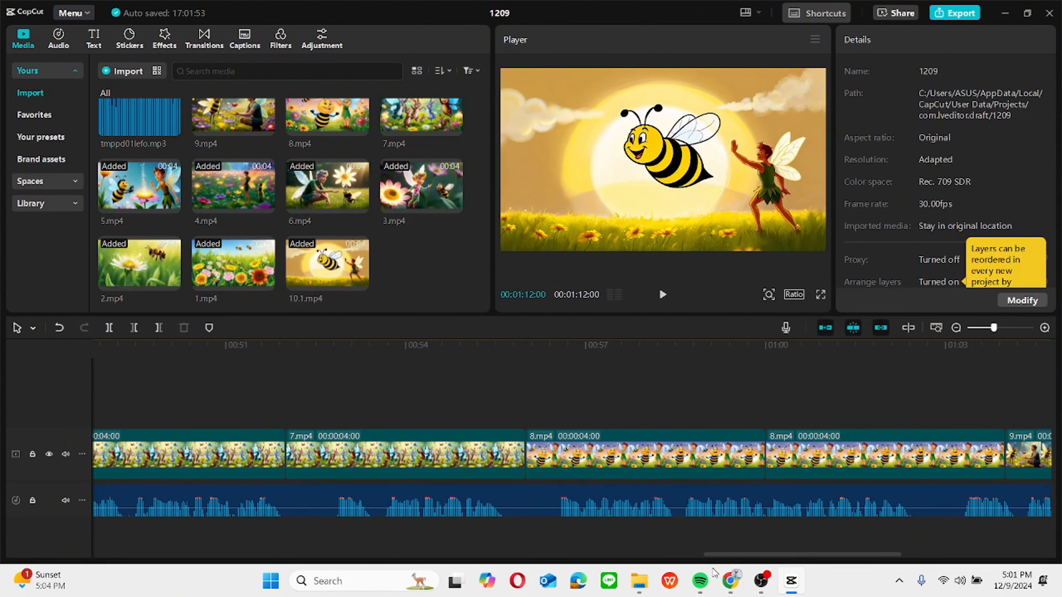
pyautogui.rightClick(647, 460)
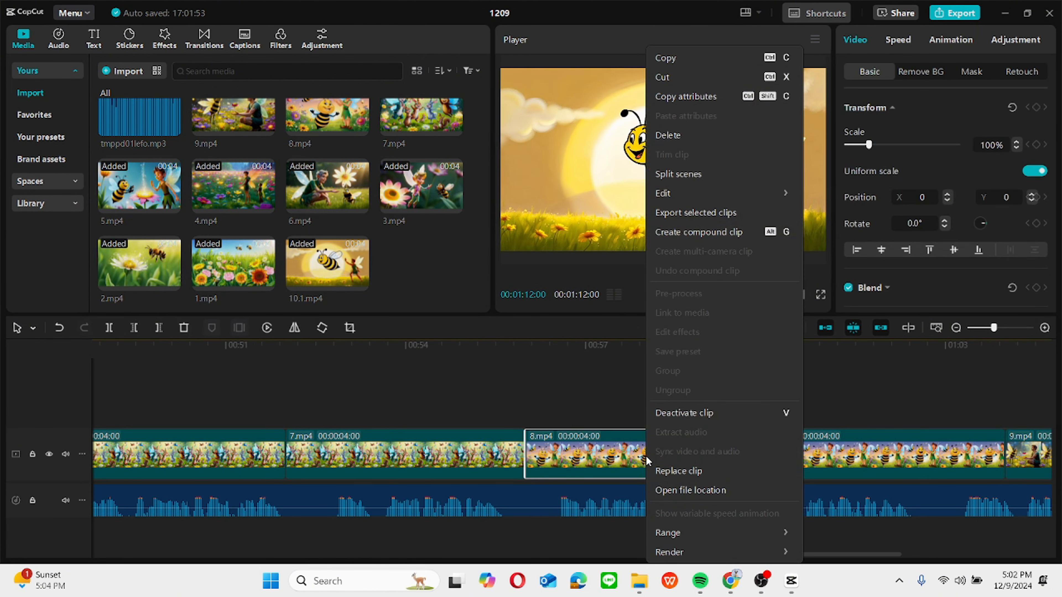
pyautogui.click(954, 459)
# - Trim the end of the last clip, 10.1.mp4, back to the end of the voice-over at 00:01:10:12
pyautogui.hscroll(5, 947, 544)
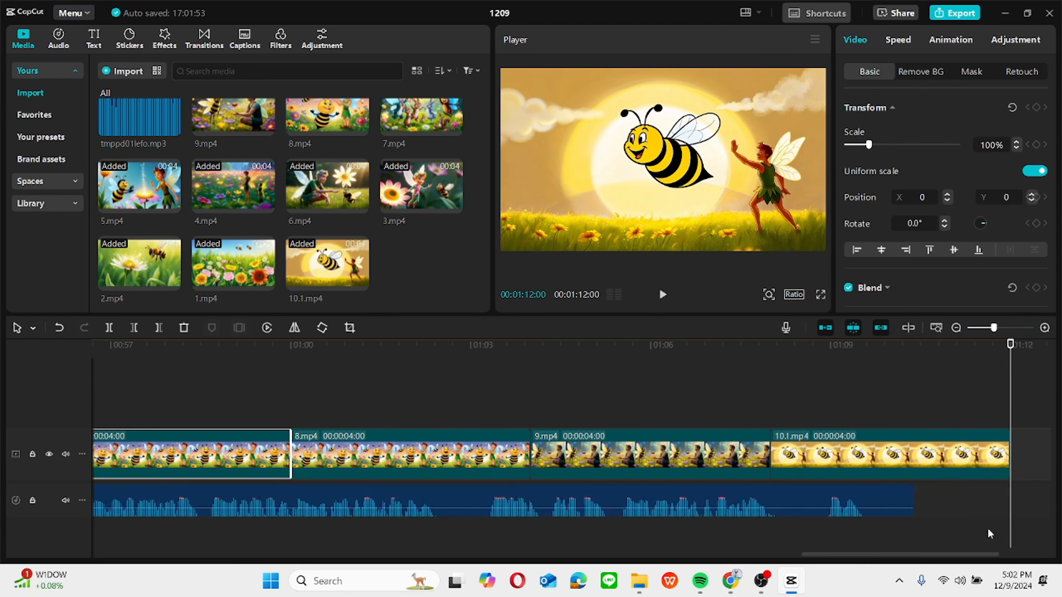
pyautogui.moveTo(940, 454); pyautogui.dragTo(842, 462)
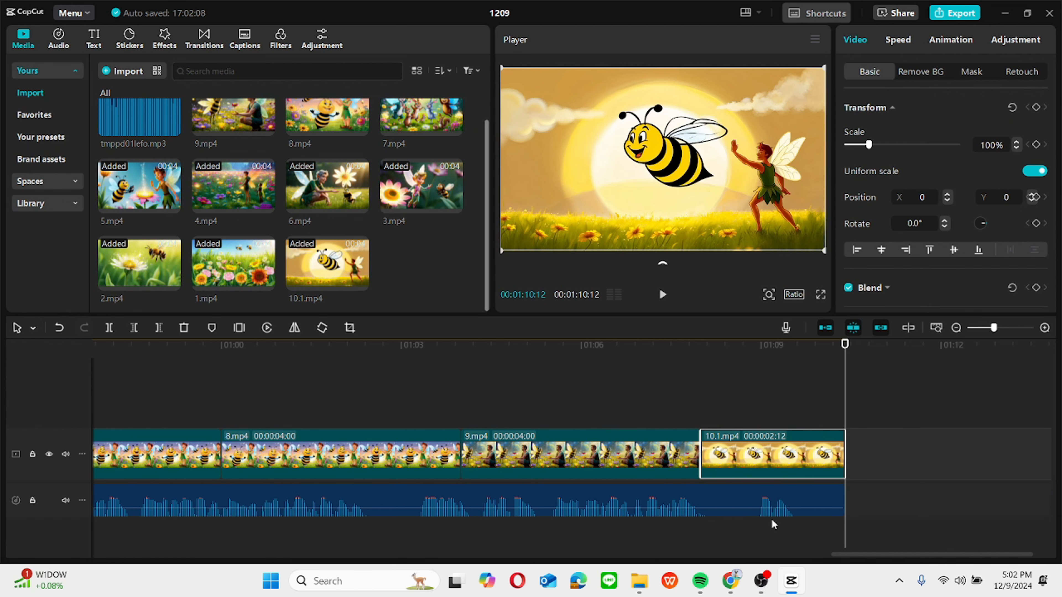
# - Try to add the Mix transition to the first 1.mp4 clip at the start of the timeline
pyautogui.moveTo(879, 555); pyautogui.dragTo(102, 595)
pyautogui.click(160, 452)
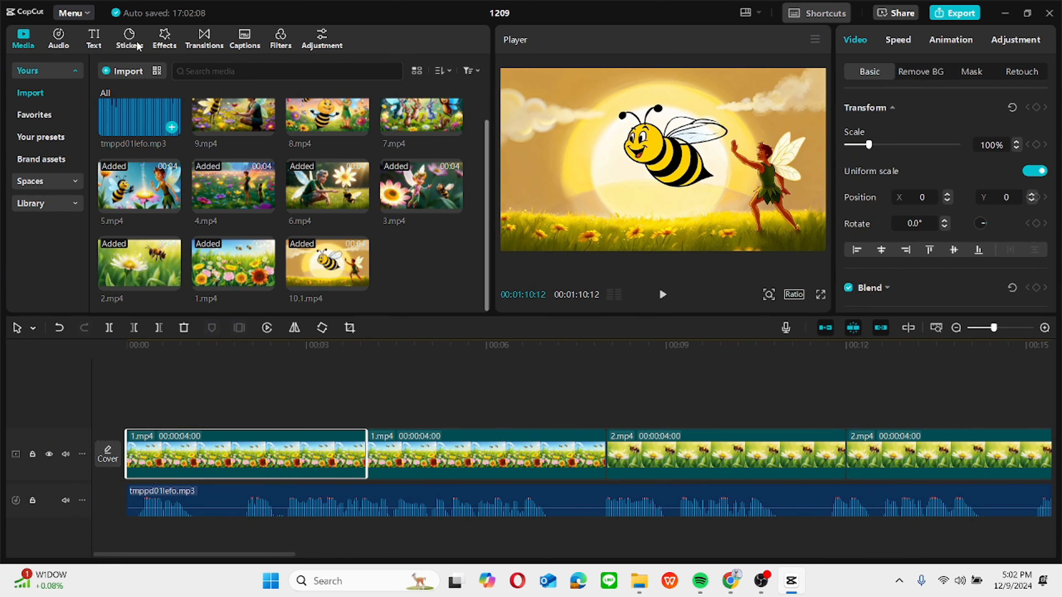
pyautogui.click(199, 44)
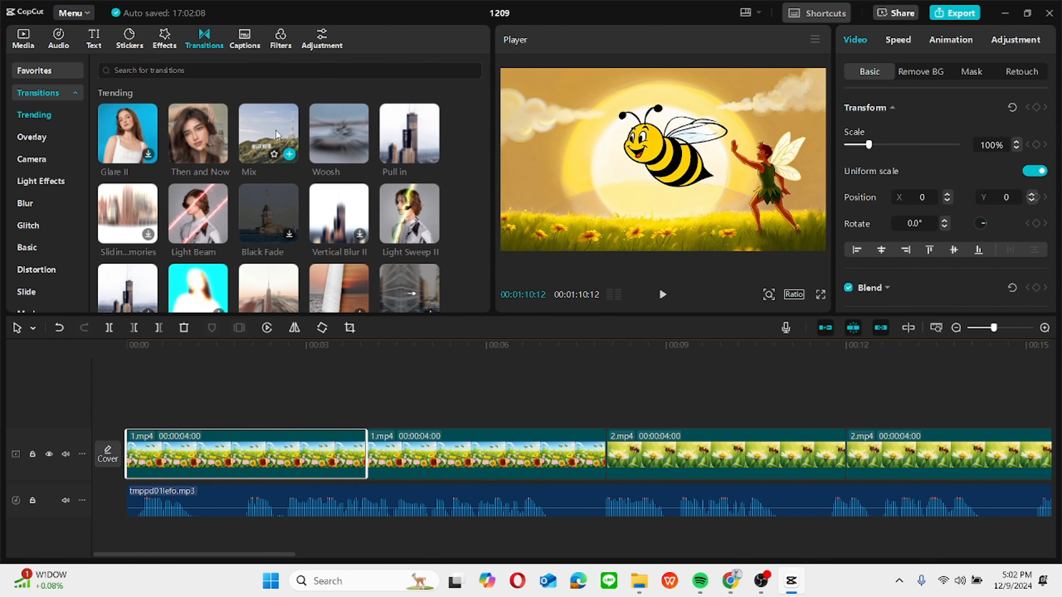
pyautogui.click(289, 155)
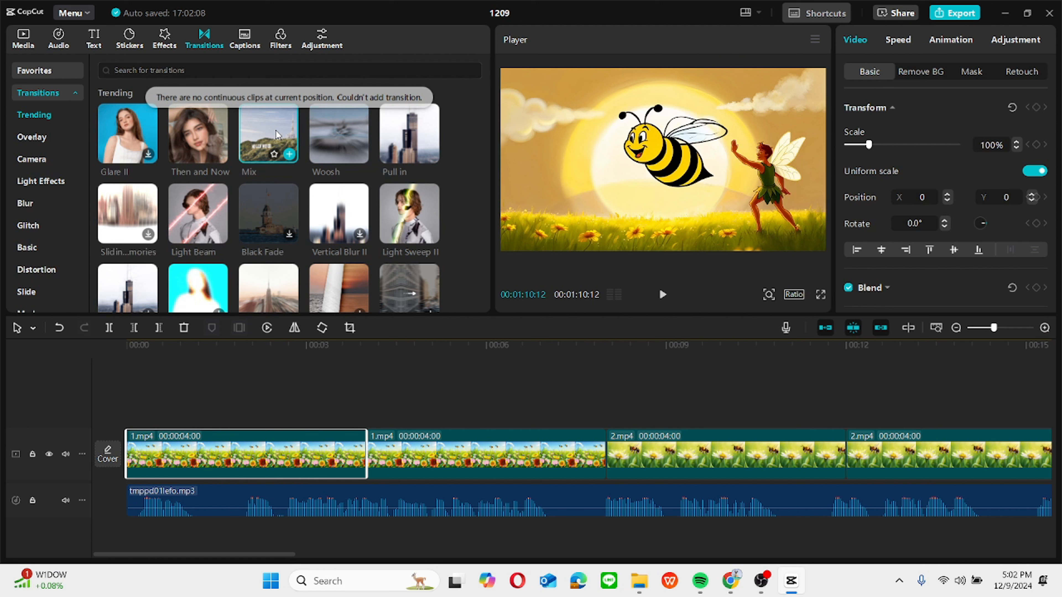
pyautogui.click(290, 155)
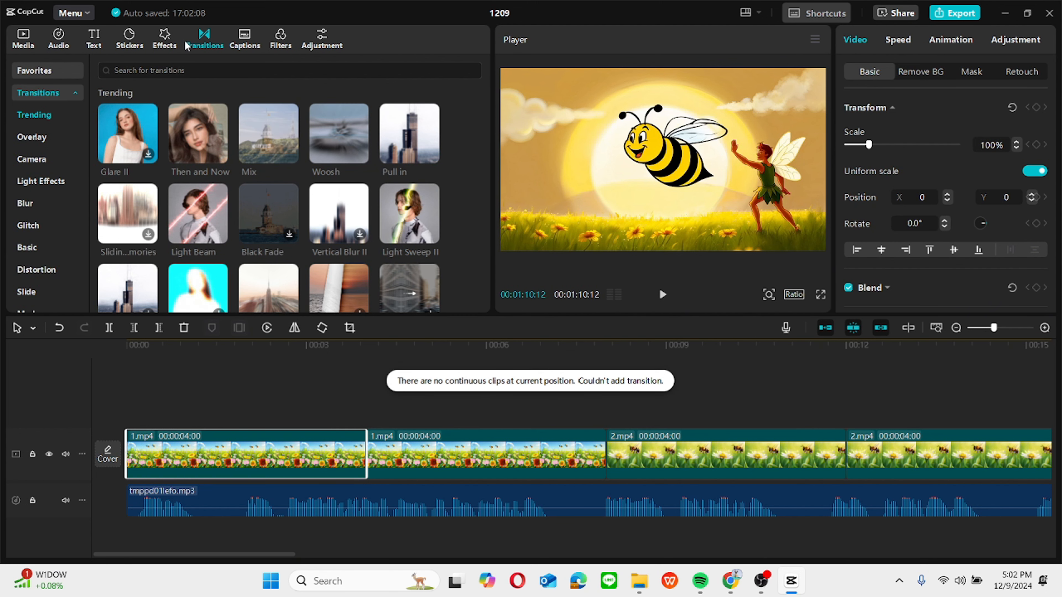
# - Add the Blur video effect above the first clip from the very start of the timeline, shortened to about 1.6 seconds
pyautogui.click(174, 43)
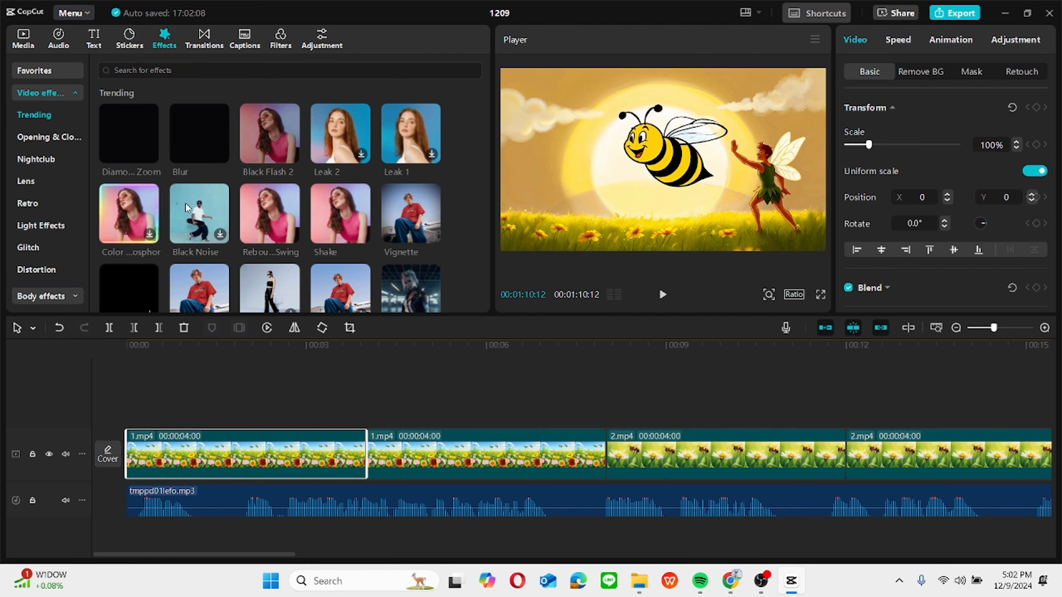
pyautogui.click(199, 133)
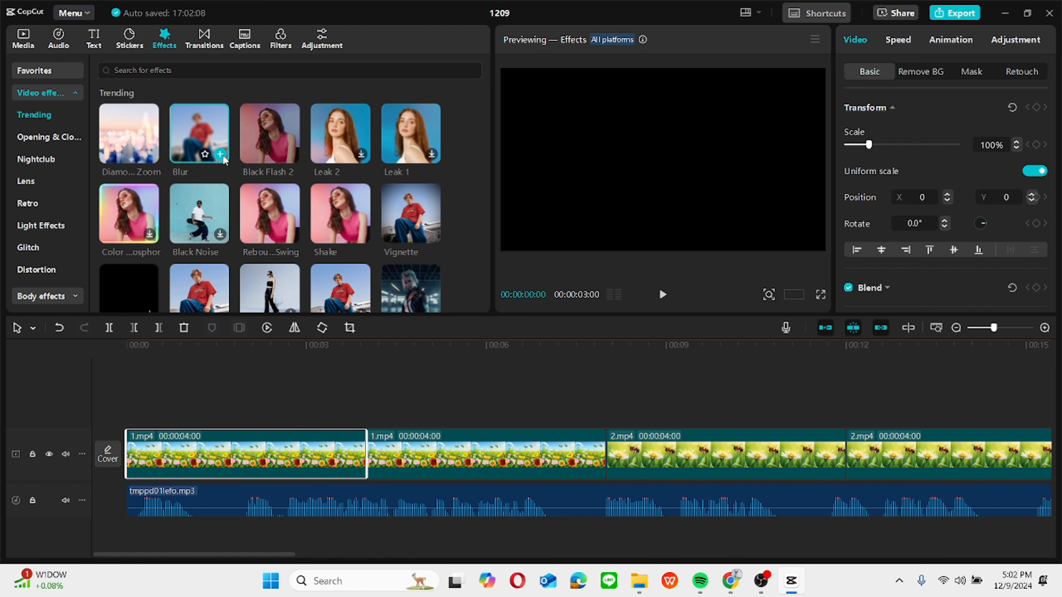
pyautogui.click(220, 155)
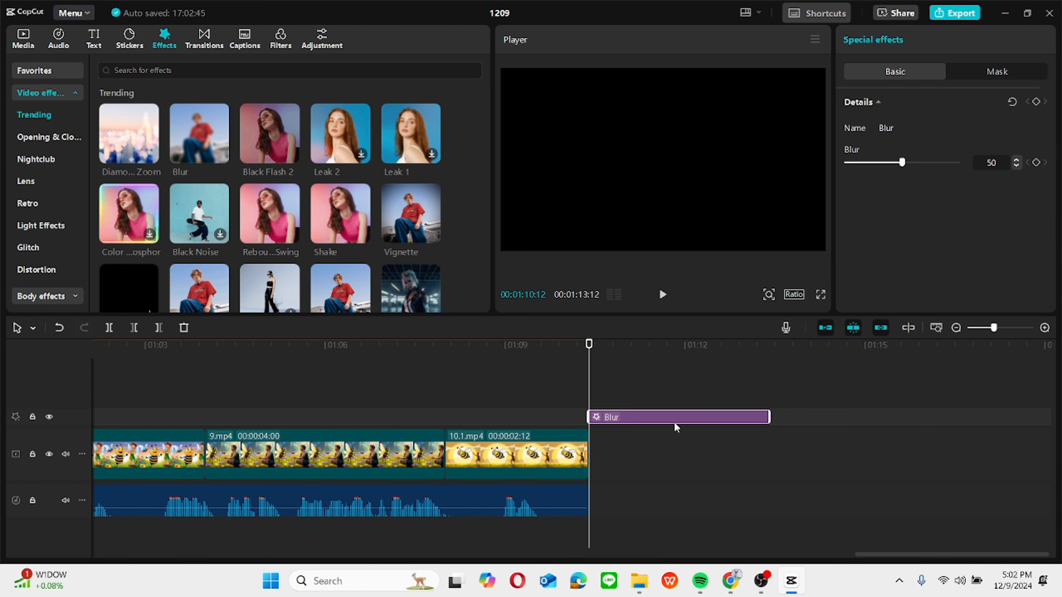
pyautogui.moveTo(671, 414); pyautogui.dragTo(121, 413)
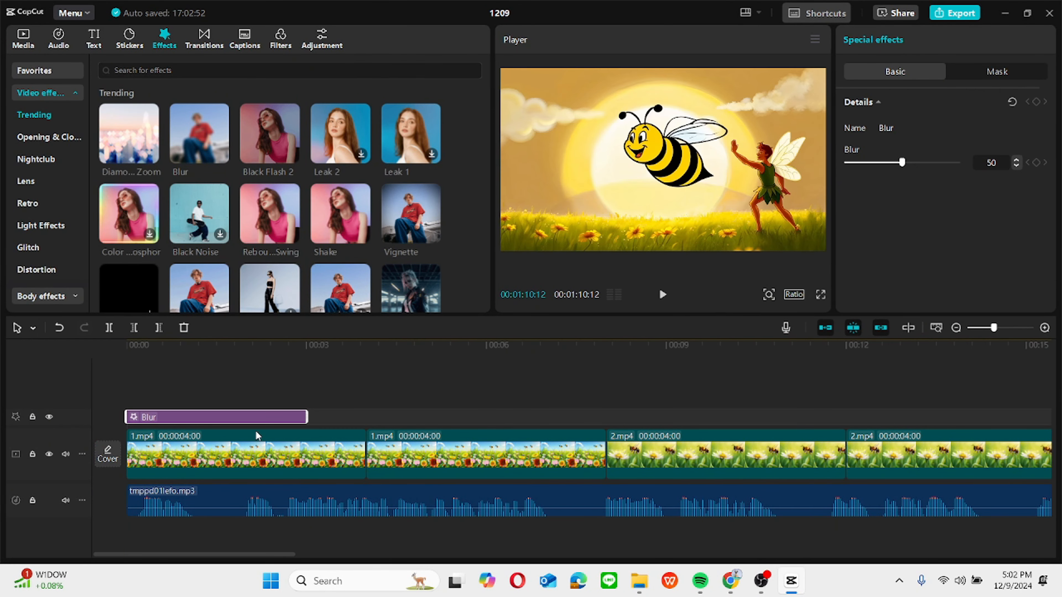
pyautogui.moveTo(309, 418); pyautogui.dragTo(225, 417)
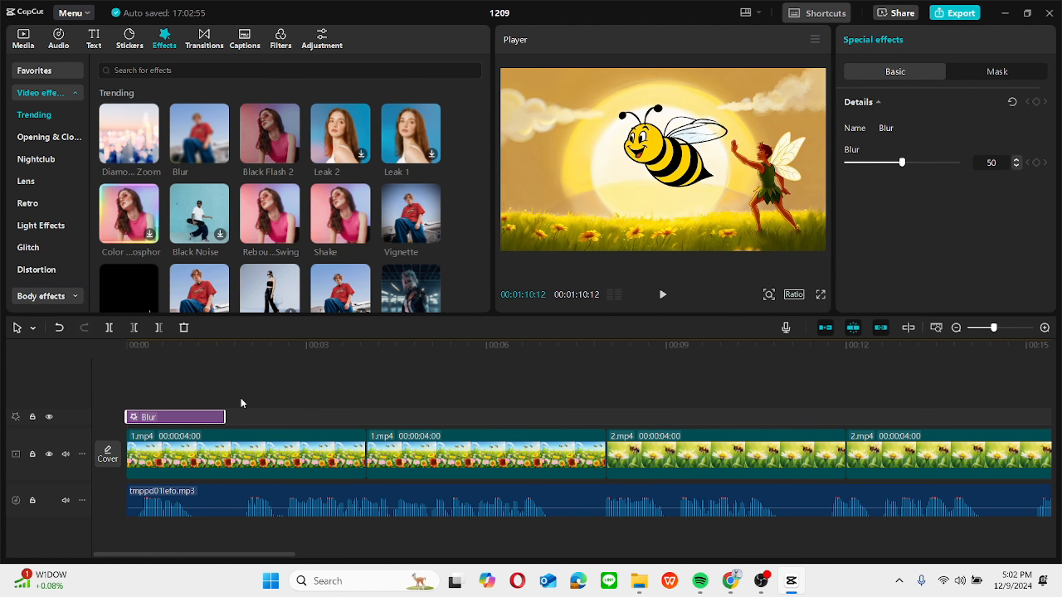
# - Add the Pull in transition at the cut between the two 1.mp4 clips, at 00:00:04:00
pyautogui.click(210, 48)
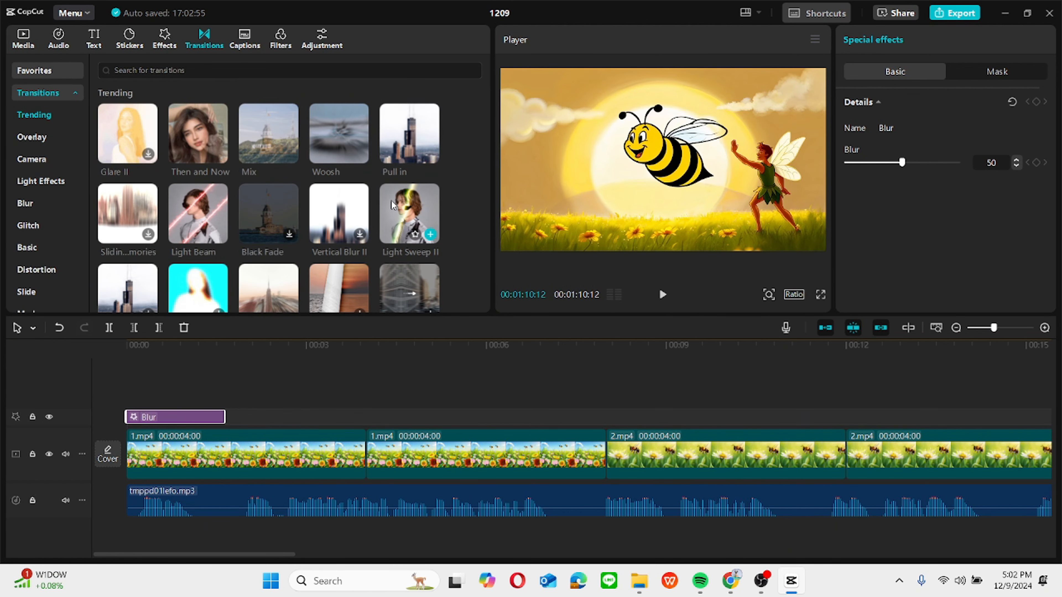
pyautogui.click(400, 141)
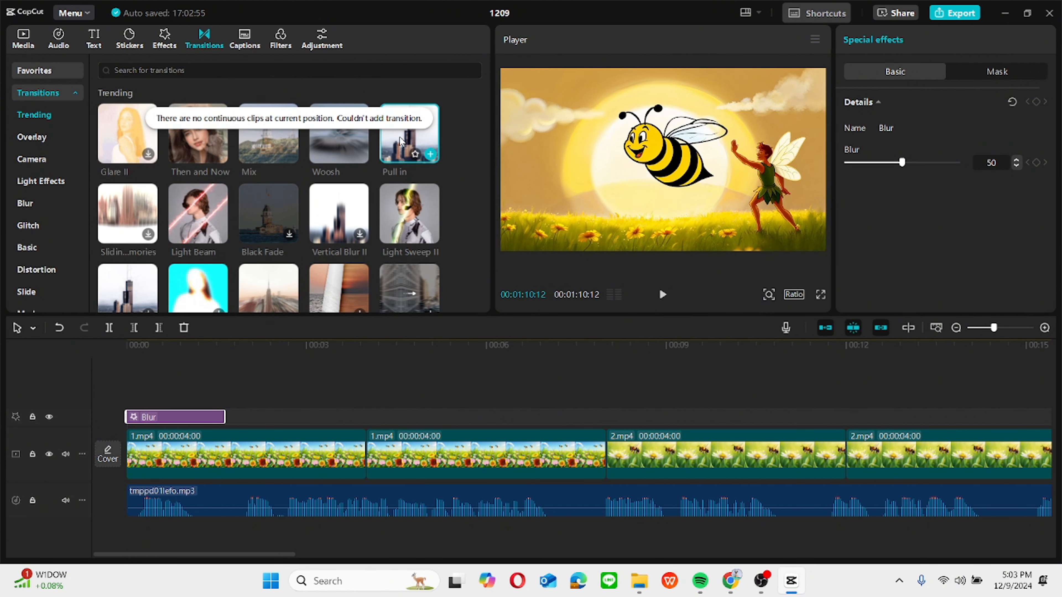
pyautogui.click(431, 154)
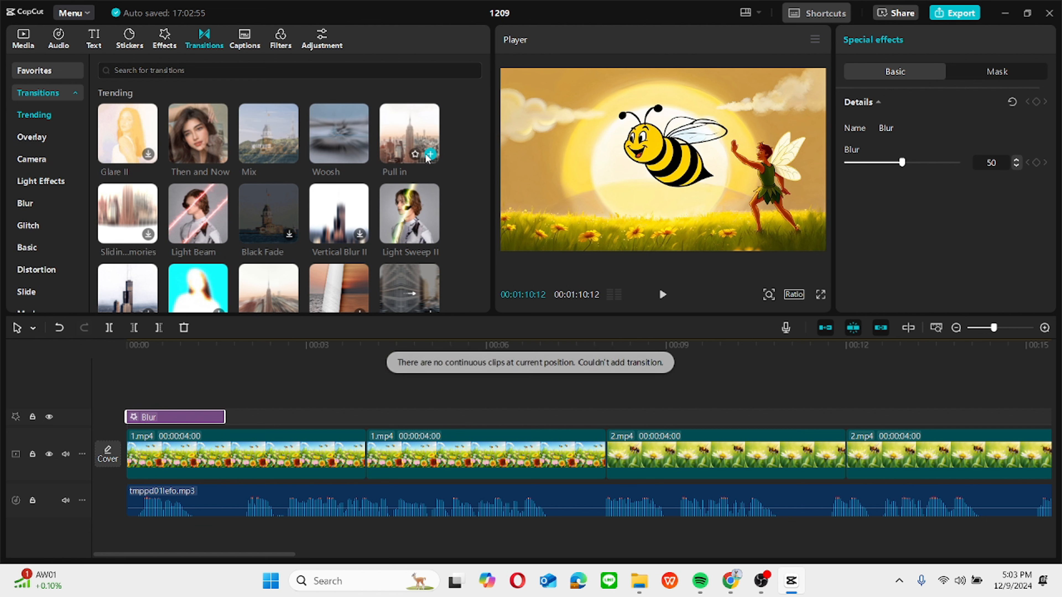
pyautogui.click(369, 446)
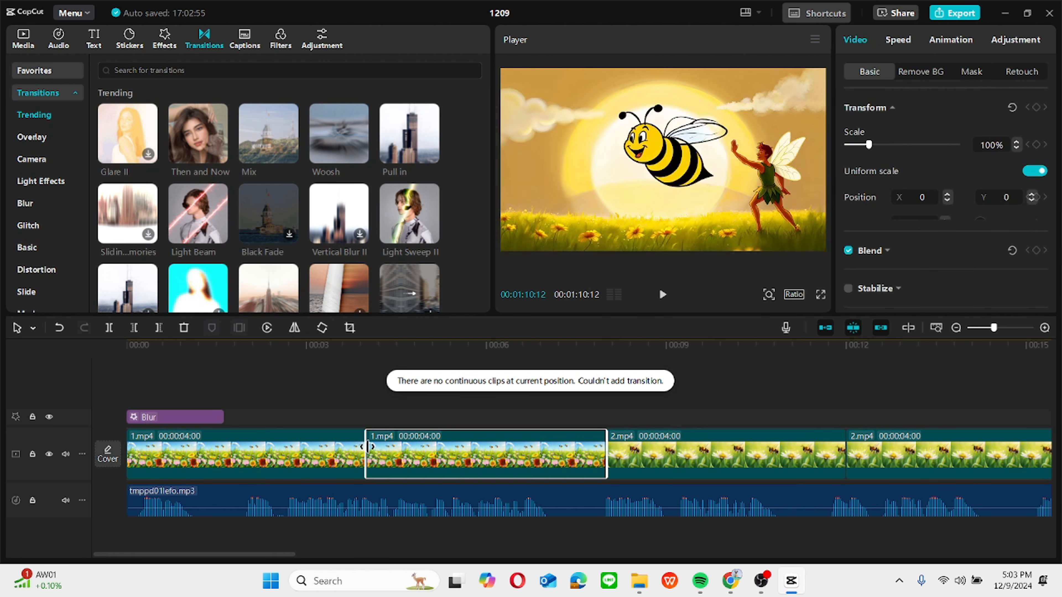
pyautogui.click(368, 413)
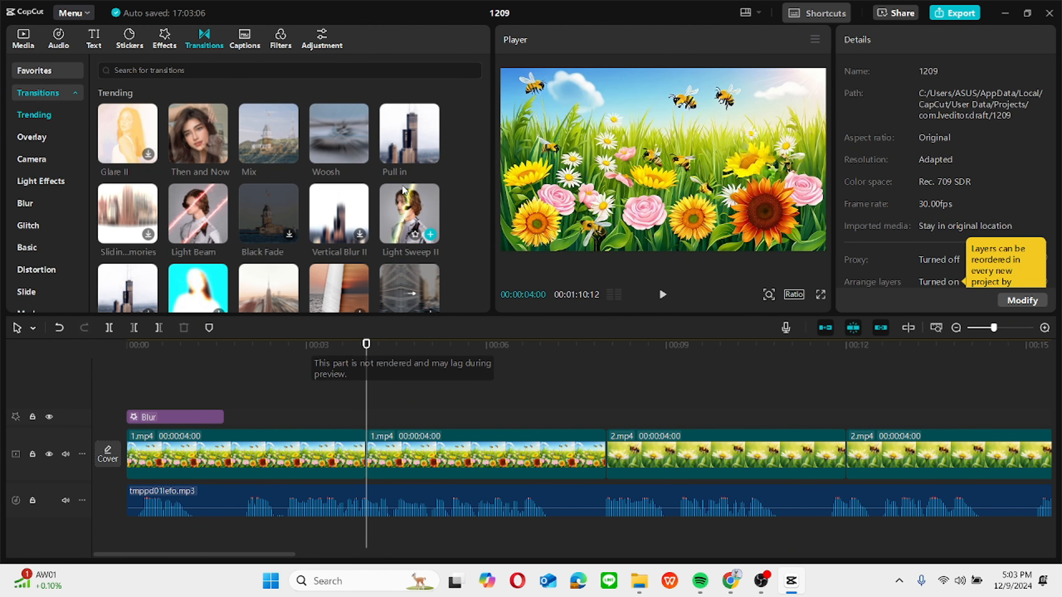
pyautogui.click(430, 154)
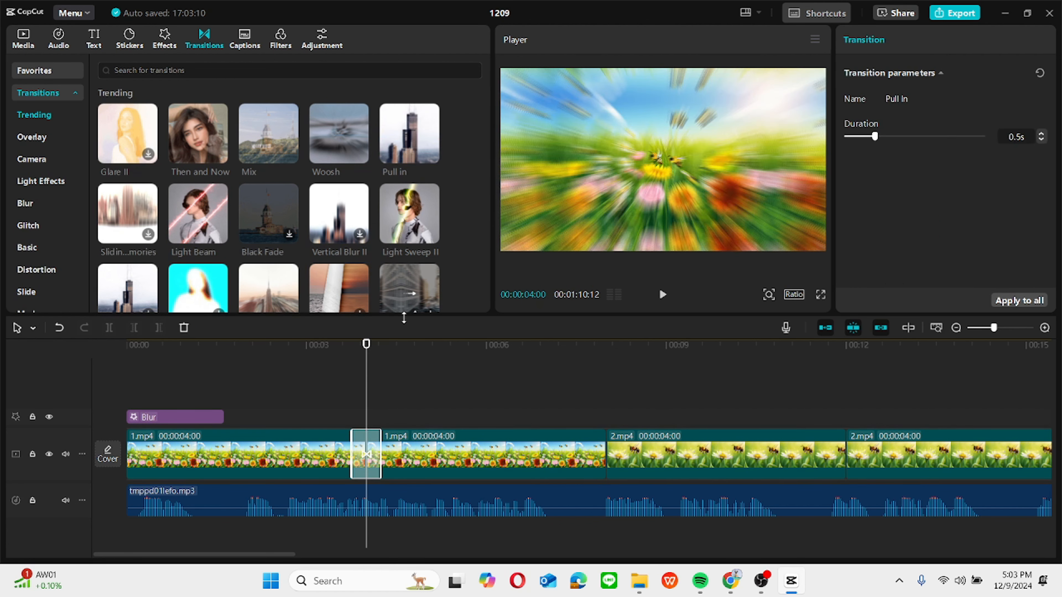
# - Add Pull in transitions between 1.mp4 and 2.mp4 at 00:00:08:00 and between the two 2.mp4 clips at 00:00:12:00
pyautogui.moveTo(366, 384); pyautogui.dragTo(606, 384)
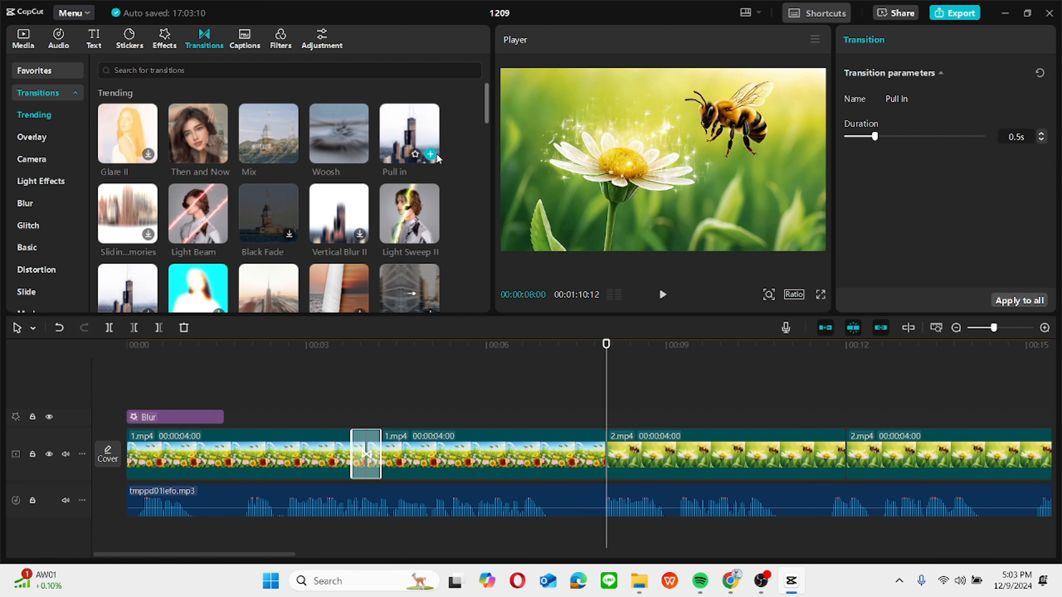
pyautogui.click(430, 154)
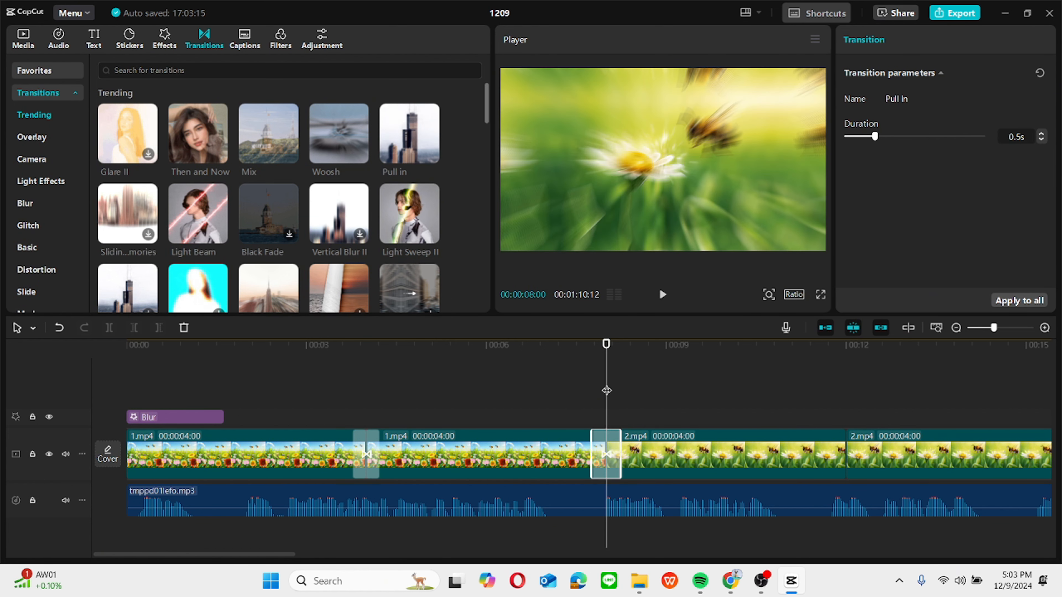
pyautogui.moveTo(606, 391); pyautogui.dragTo(845, 395)
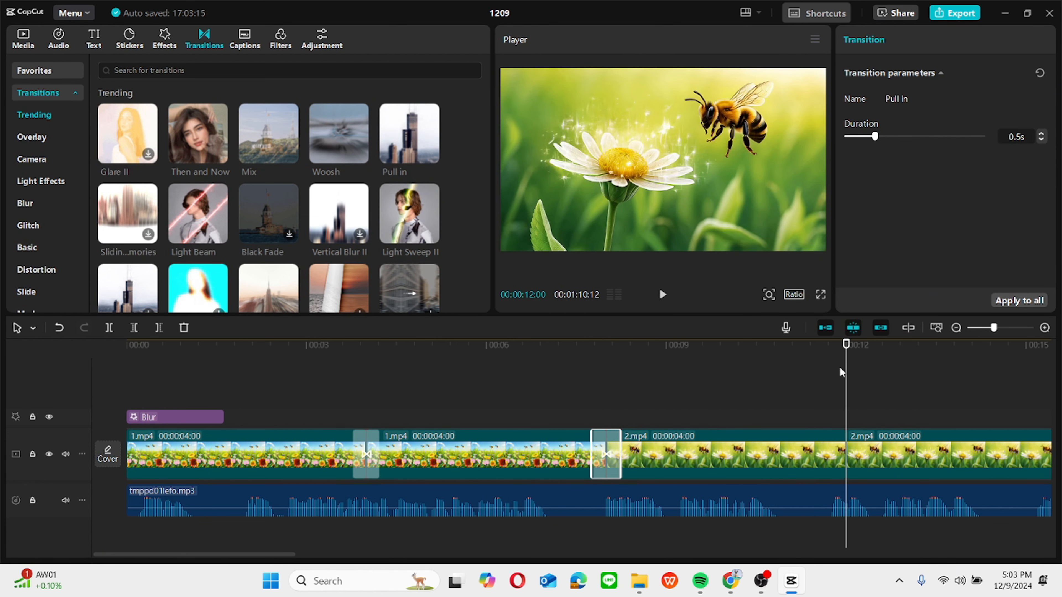
pyautogui.click(431, 154)
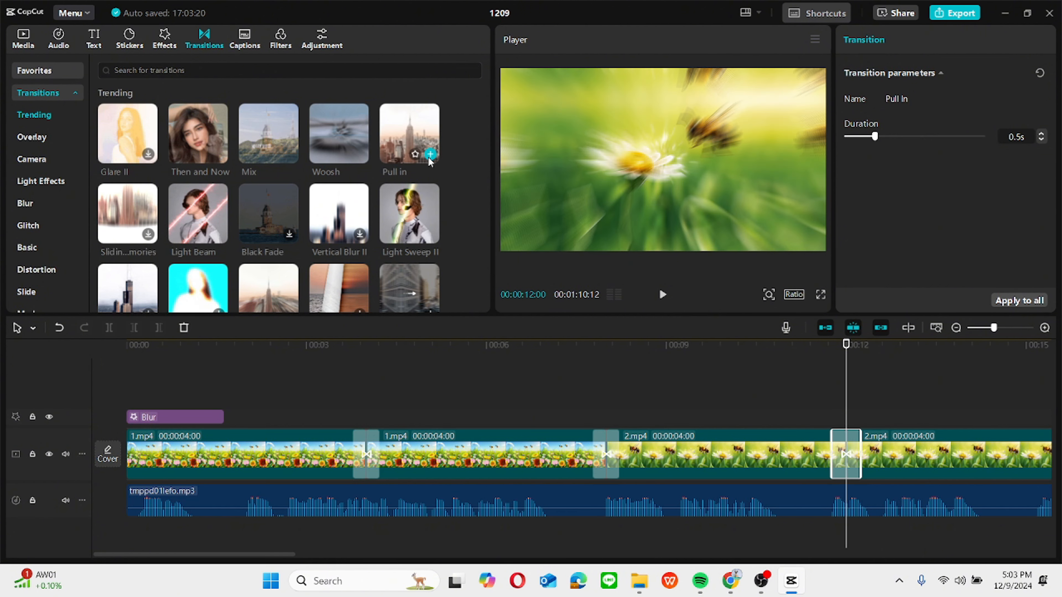
# - Add Pull in transitions between 2.mp4 and 3.mp4 at 00:00:16:00 and between 3.mp4 and 4.mp4 at 00:00:24:00
pyautogui.moveTo(845, 386); pyautogui.dragTo(274, 455)
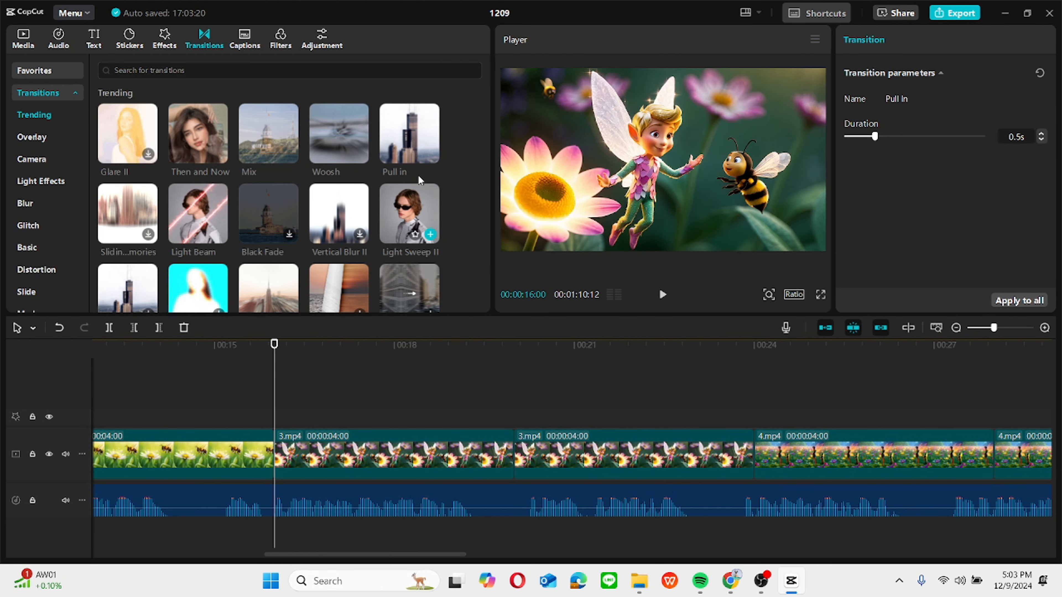
pyautogui.click(429, 158)
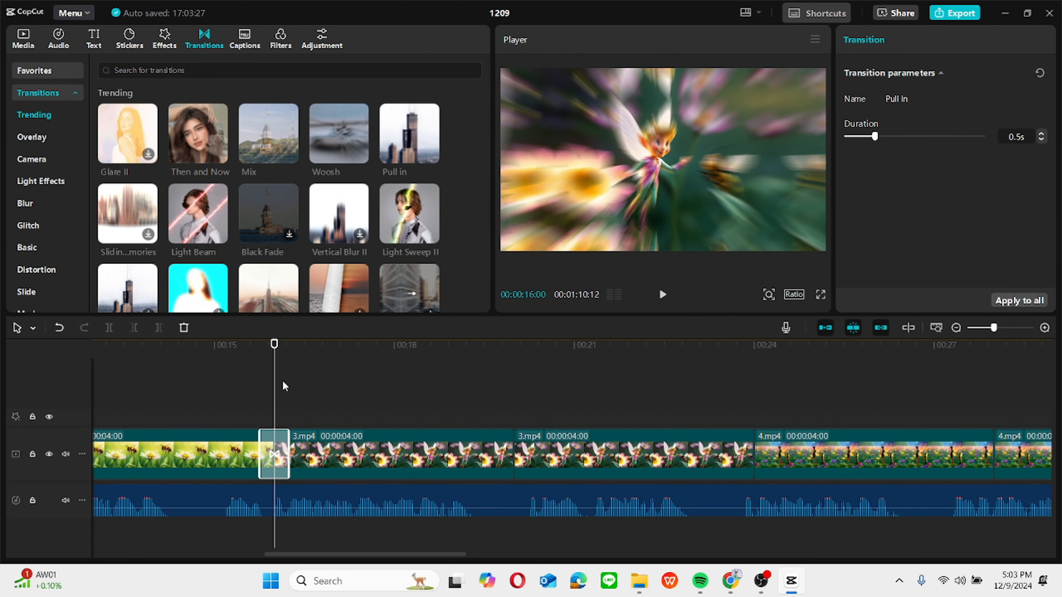
pyautogui.moveTo(274, 388); pyautogui.dragTo(754, 429)
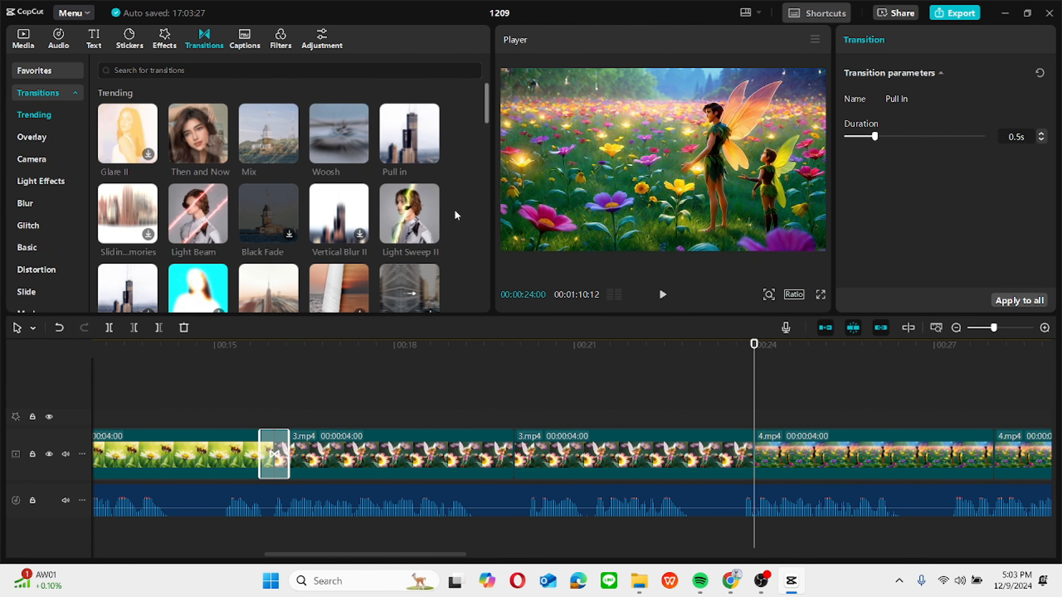
pyautogui.click(430, 155)
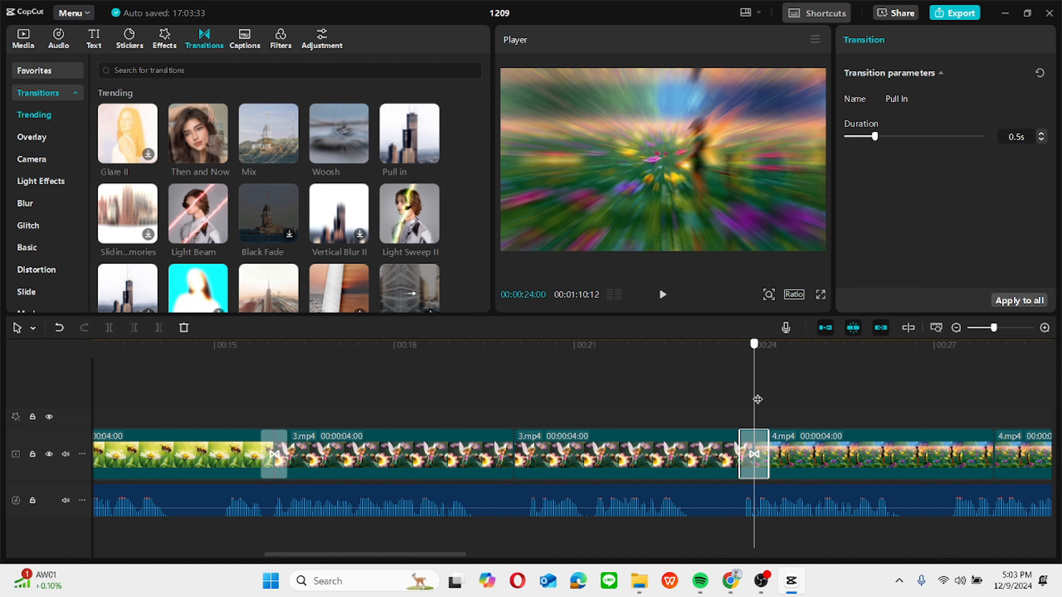
# - Add Pull in transitions between the two 4.mp4 clips at 00:00:28:00 and between 4.mp4 and 5.mp4 at 00:00:32:00
pyautogui.moveTo(755, 399); pyautogui.dragTo(990, 407)
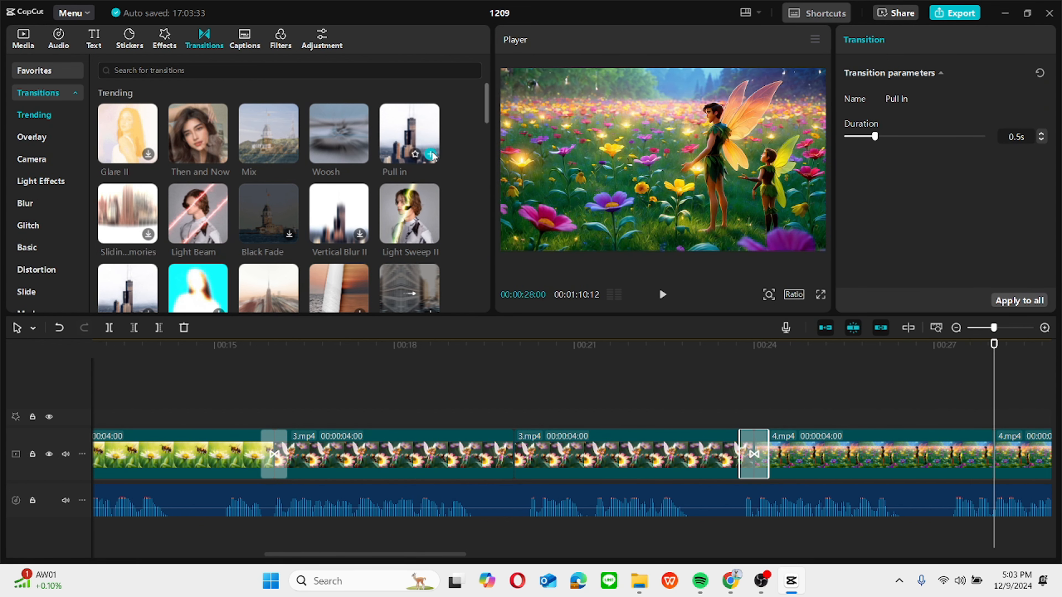
pyautogui.click(430, 155)
pyautogui.moveTo(993, 391); pyautogui.dragTo(310, 435)
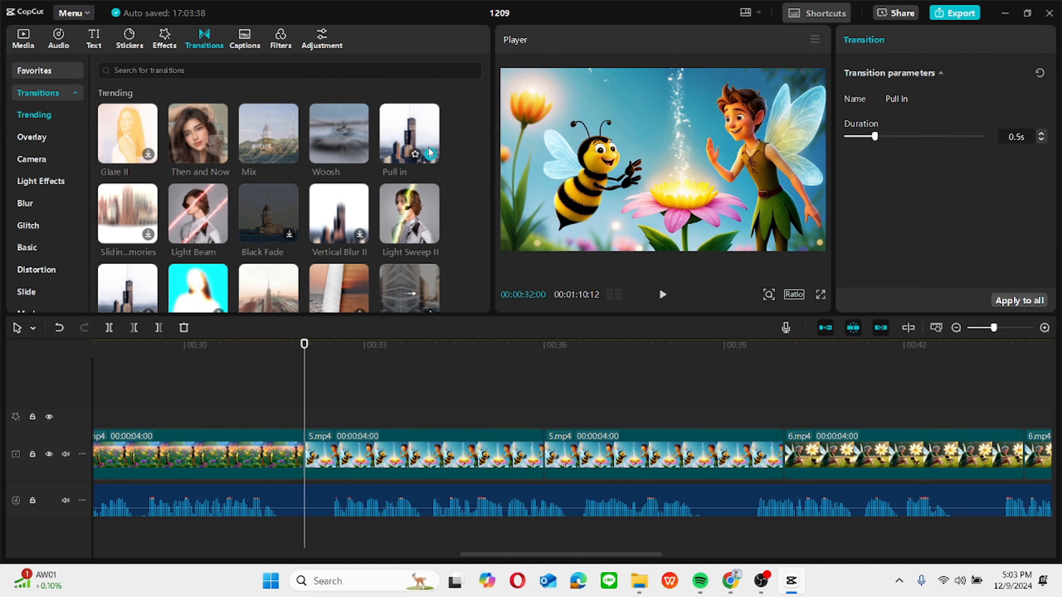
pyautogui.click(430, 154)
# - Add Pull in transitions between the two 5.mp4 clips at 00:00:36:00 and between 5.mp4 and 6.mp4 at 00:00:40:00
pyautogui.moveTo(305, 398); pyautogui.dragTo(544, 430)
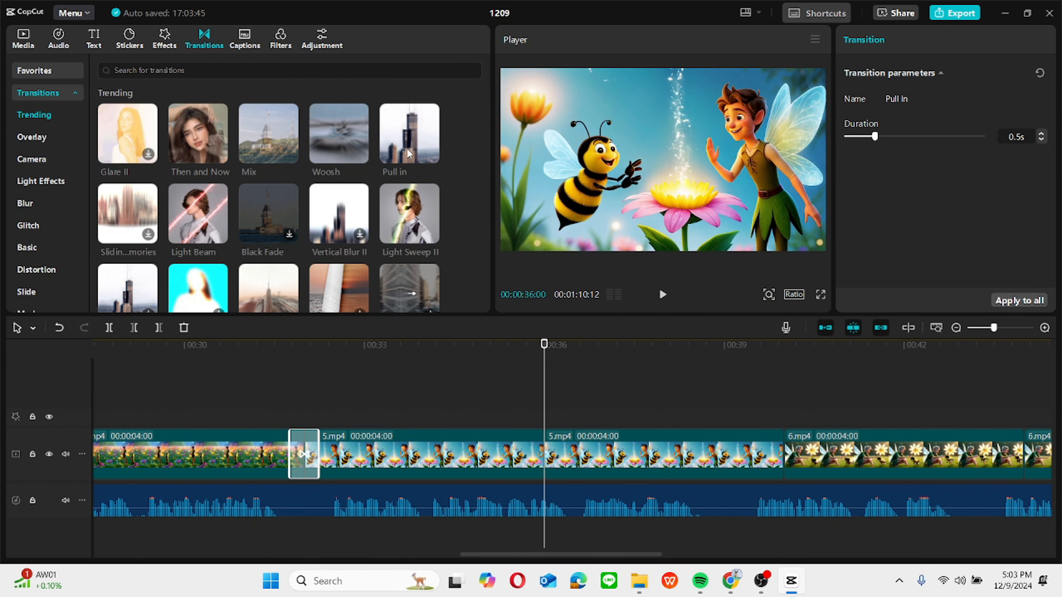
pyautogui.click(430, 155)
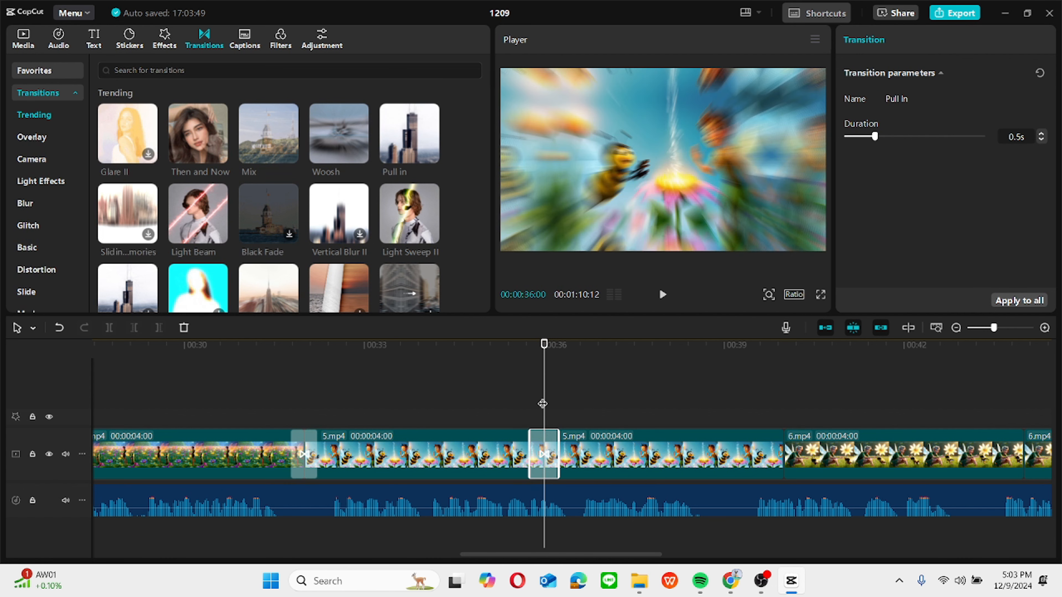
pyautogui.moveTo(542, 404); pyautogui.dragTo(787, 407)
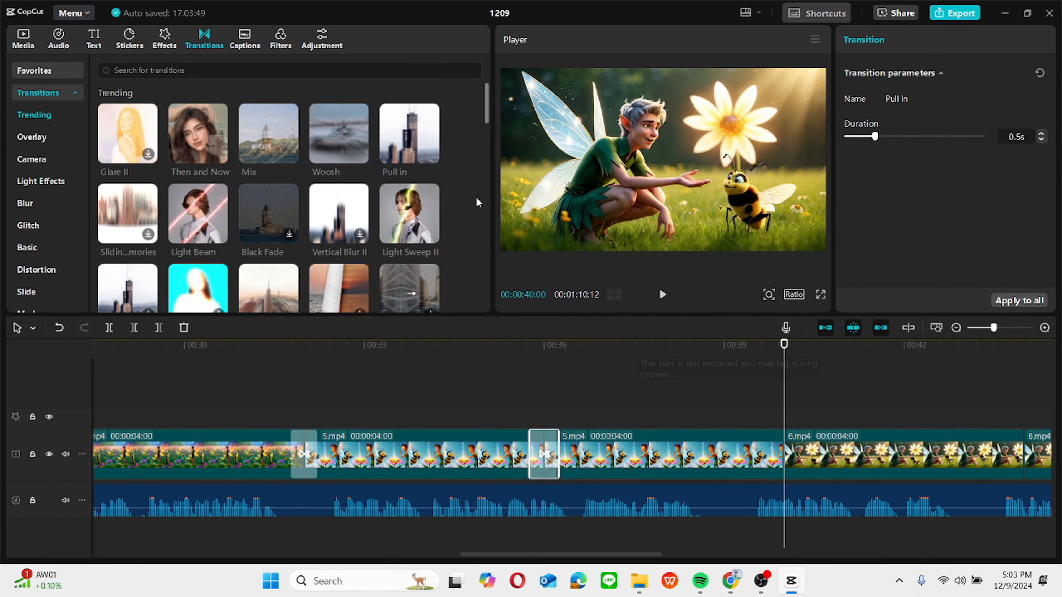
pyautogui.click(430, 155)
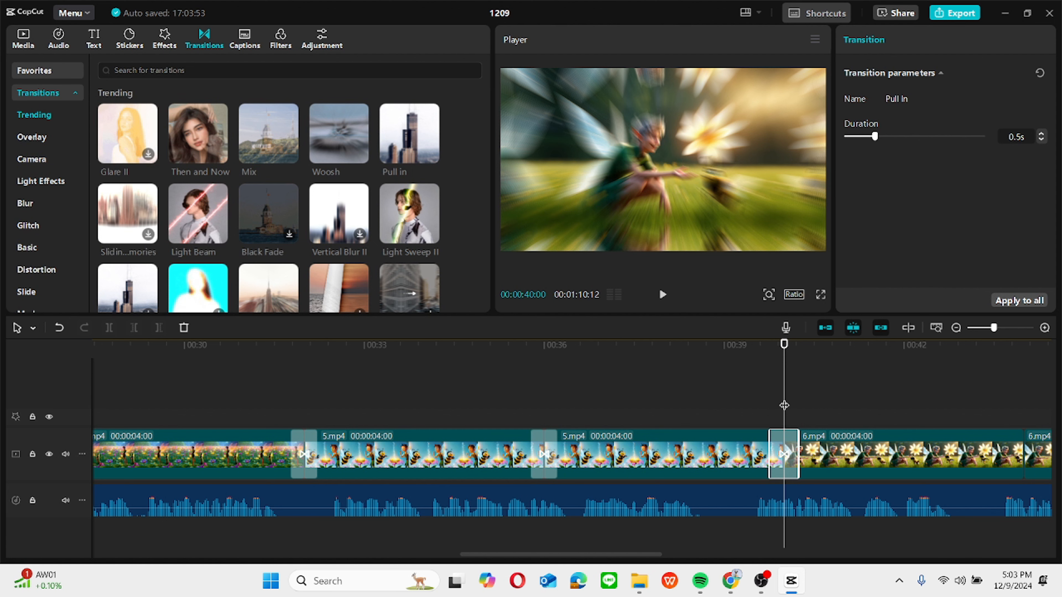
# - Add Pull in transitions between the two 6.mp4 clips at 00:00:44:00 and between 6.mp4 and 7.mp4 at 00:00:48:00
pyautogui.moveTo(784, 405); pyautogui.dragTo(500, 439)
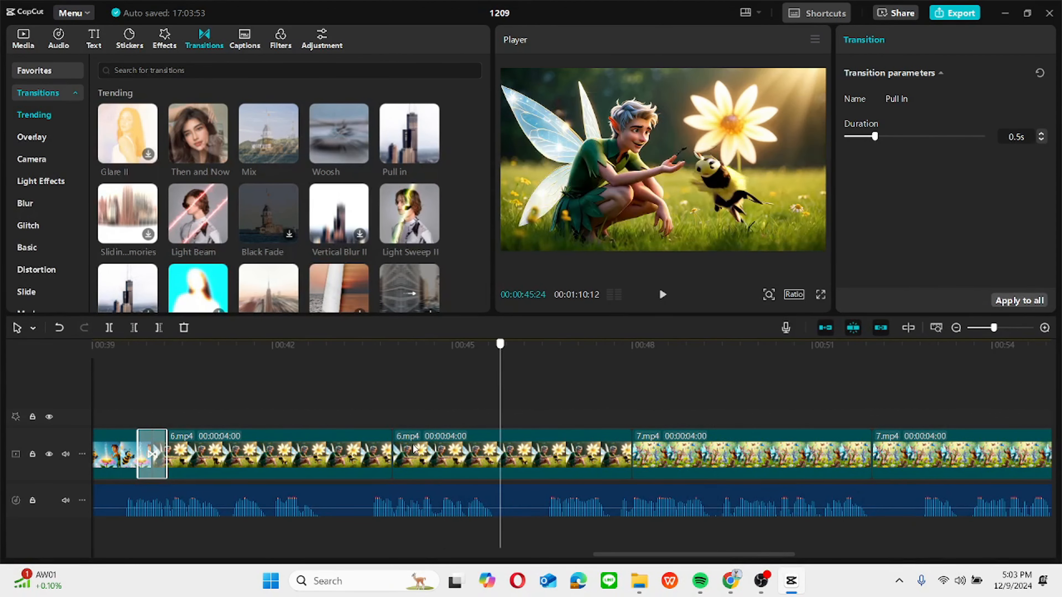
pyautogui.moveTo(404, 447)
pyautogui.mouseDown()
pyautogui.moveTo(367, 447)
pyautogui.moveTo(392, 447)
pyautogui.mouseUp()
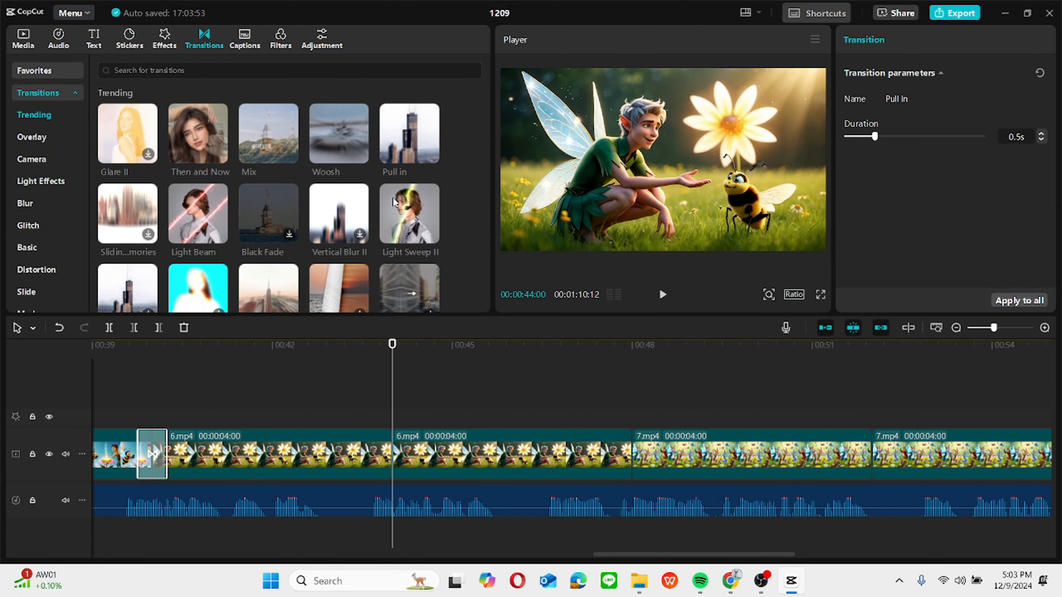
pyautogui.click(430, 154)
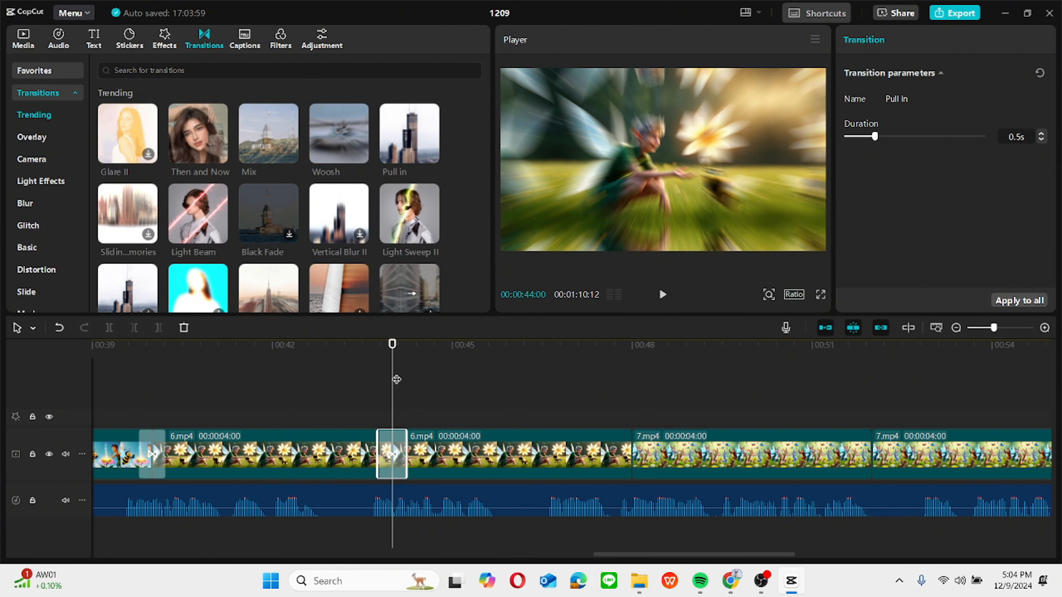
pyautogui.click(631, 408)
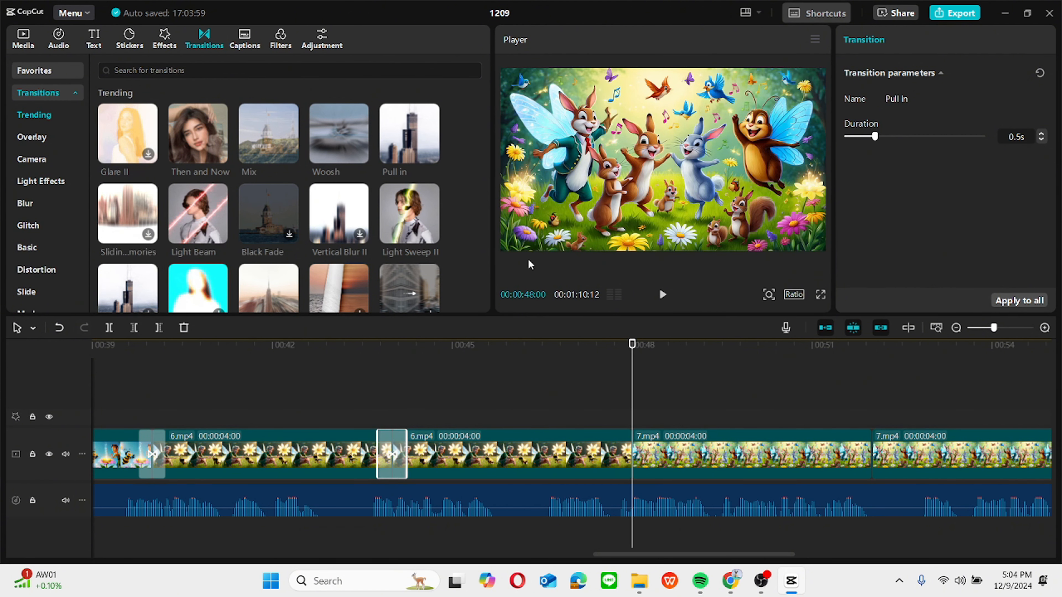
pyautogui.click(430, 154)
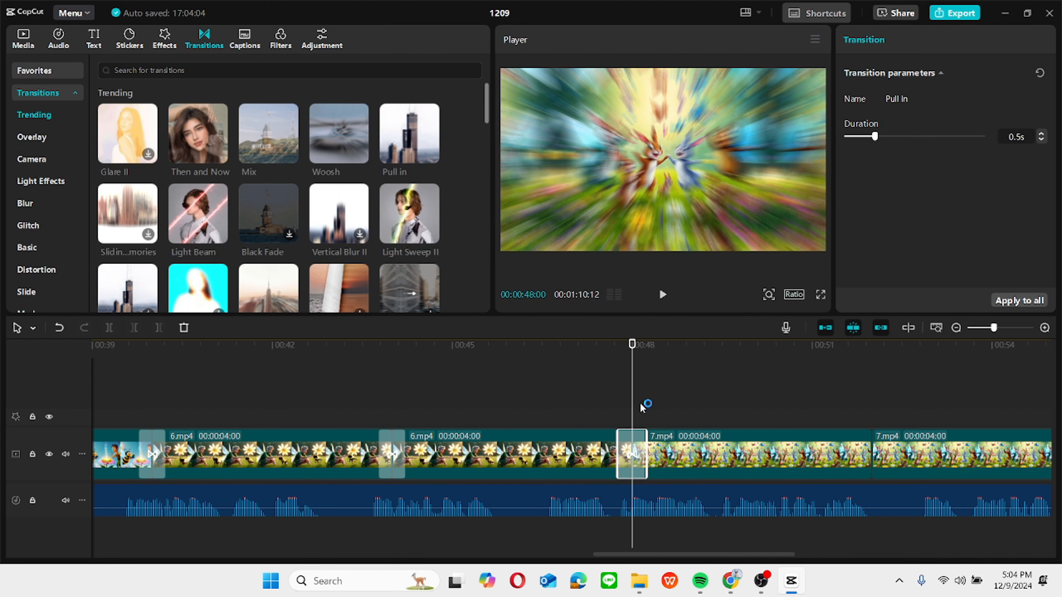
# - Add a Light Sweep II transition between the two 7.mp4 clips at 00:00:52:00 and accept creating duplicate frames
pyautogui.click(817, 416)
pyautogui.click(873, 418)
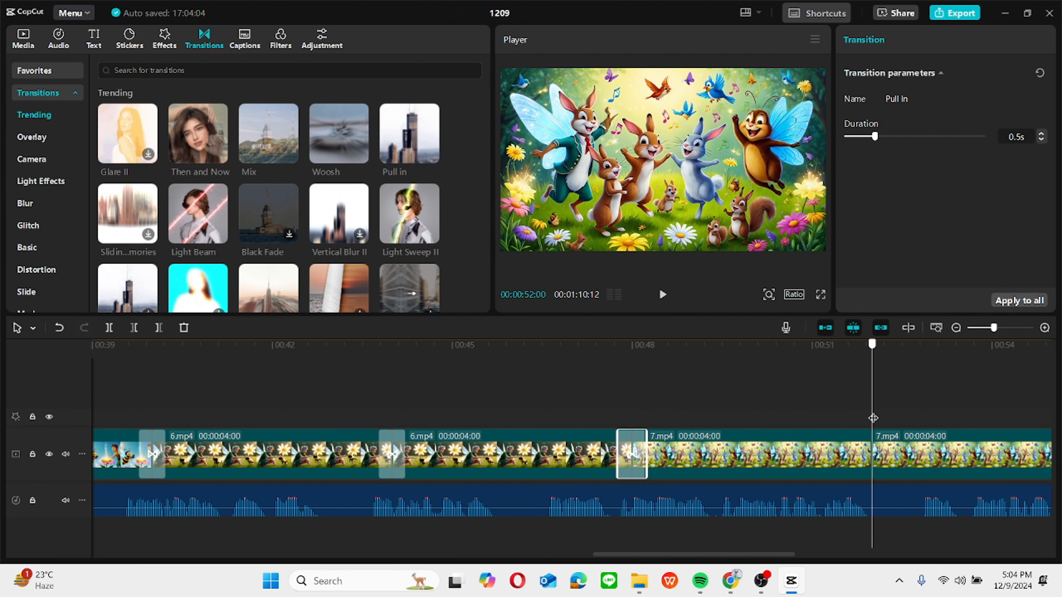
pyautogui.moveTo(430, 236)
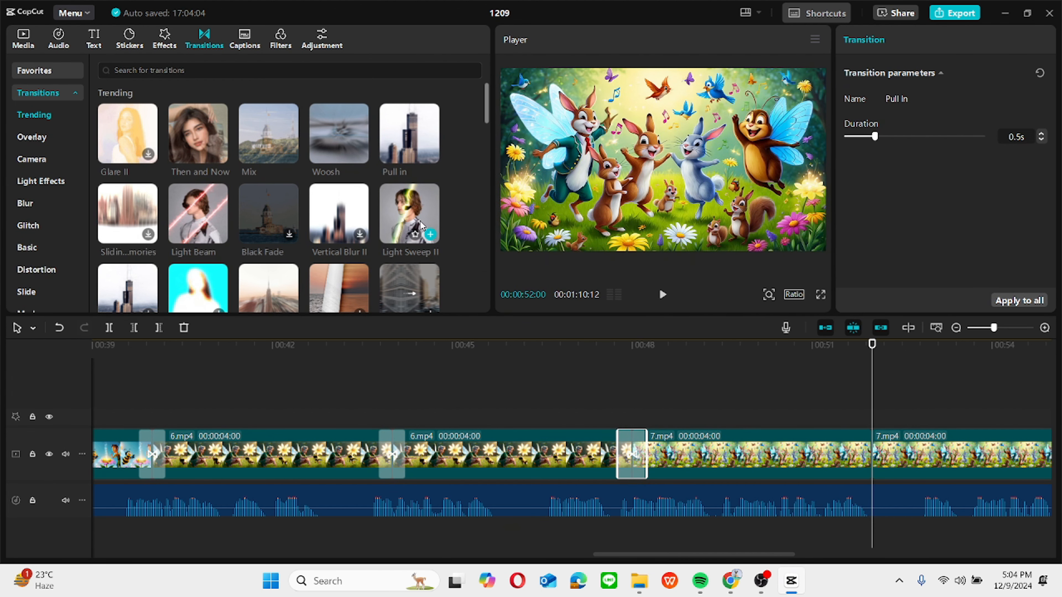
pyautogui.click(430, 237)
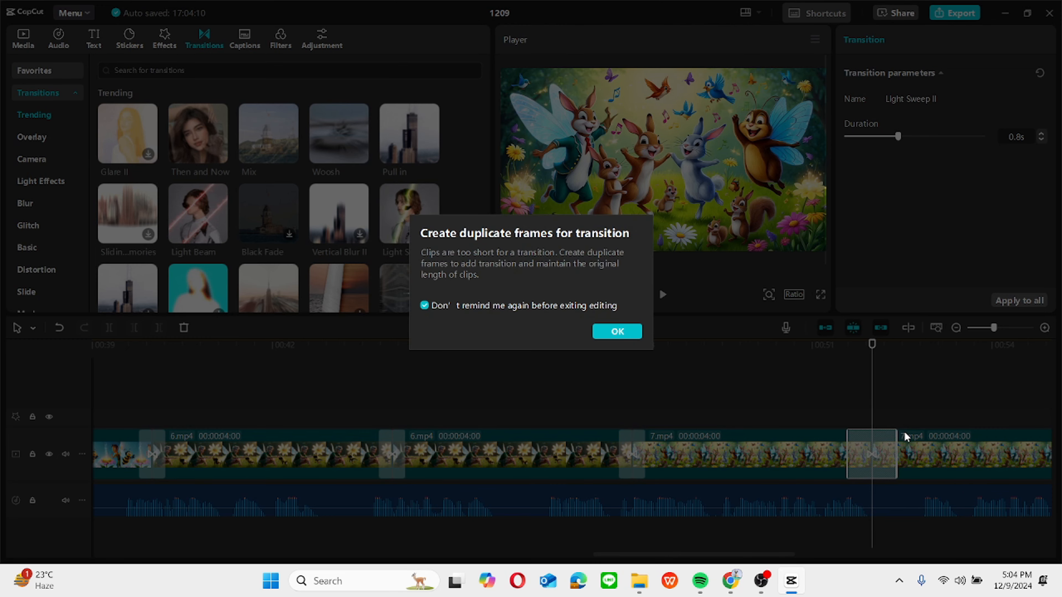
pyautogui.click(625, 332)
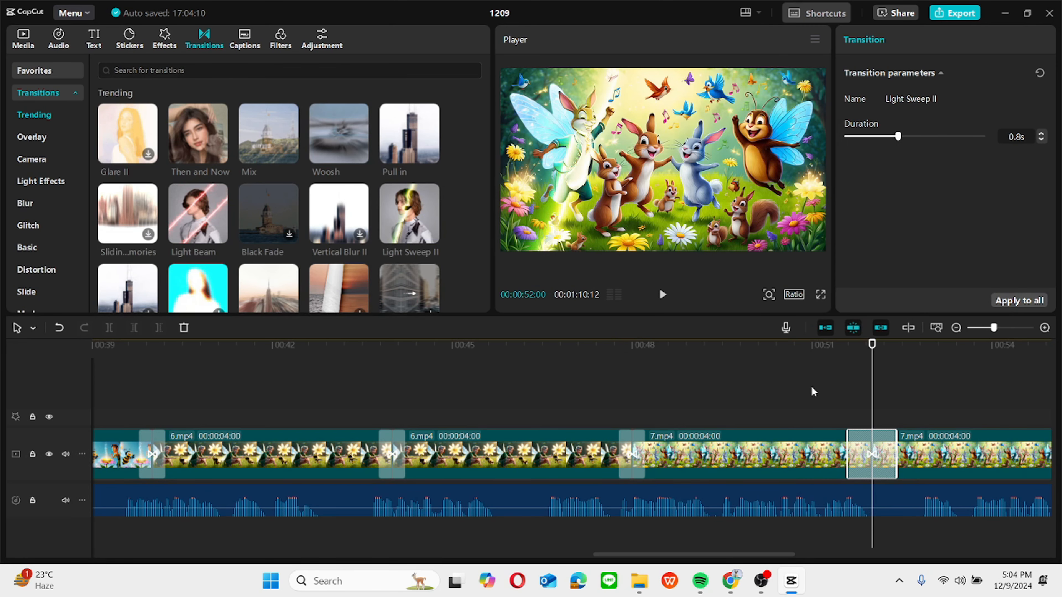
# - Add Light Sweep II transitions between 7.mp4 and 8.mp4 at 00:00:56:00 and between the two 8.mp4 clips
pyautogui.moveTo(873, 383); pyautogui.dragTo(337, 422)
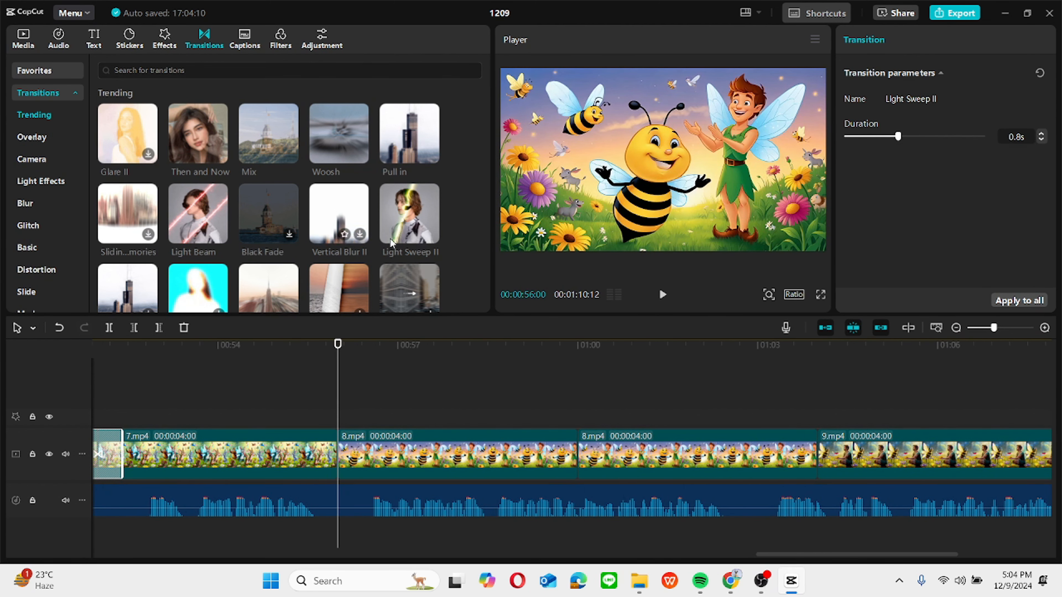
pyautogui.click(430, 235)
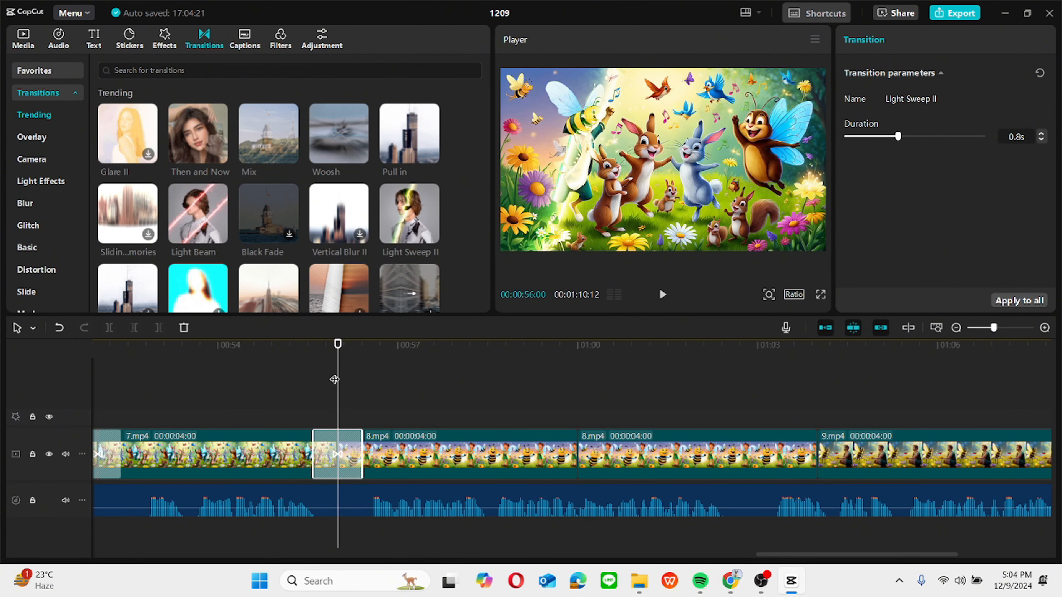
pyautogui.click(520, 368)
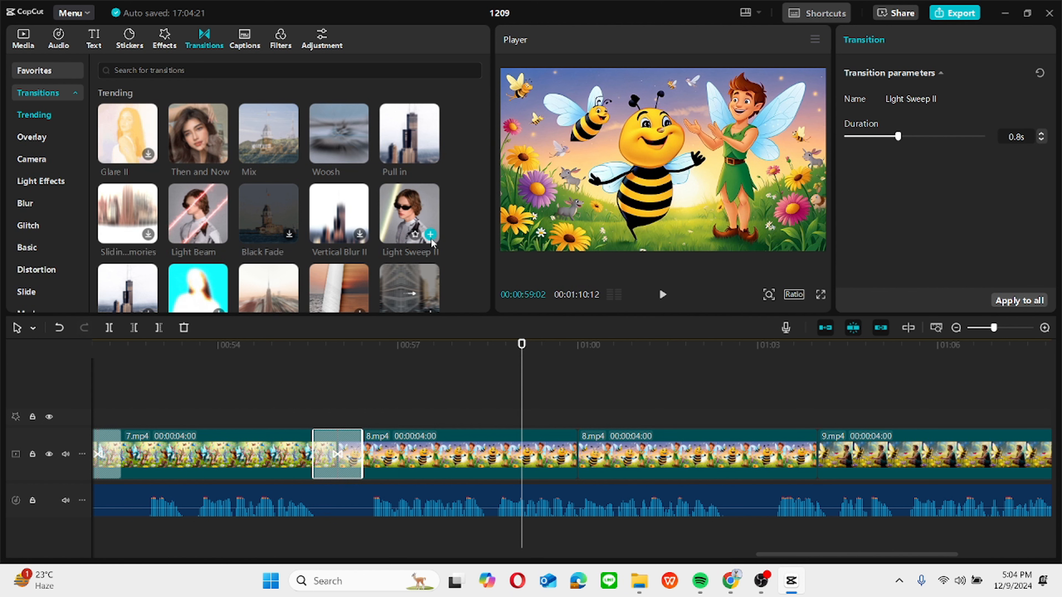
pyautogui.click(429, 234)
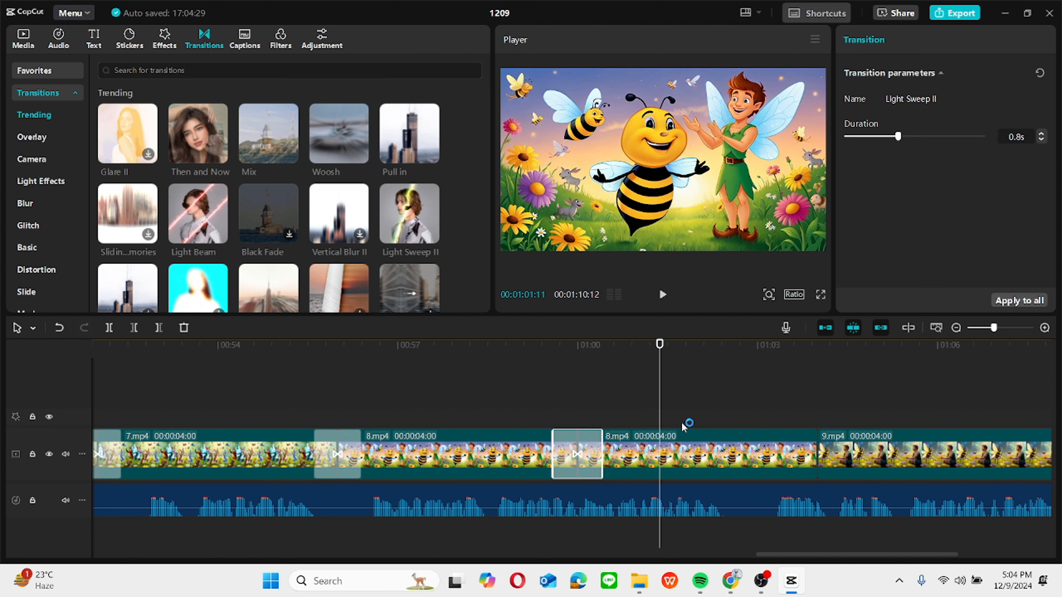
# - Add Light Sweep II transitions between 8.mp4 and 9.mp4 at 00:01:04:00 and between 9.mp4 and 10.1.mp4 at 00:01:08:00
pyautogui.moveTo(431, 242)
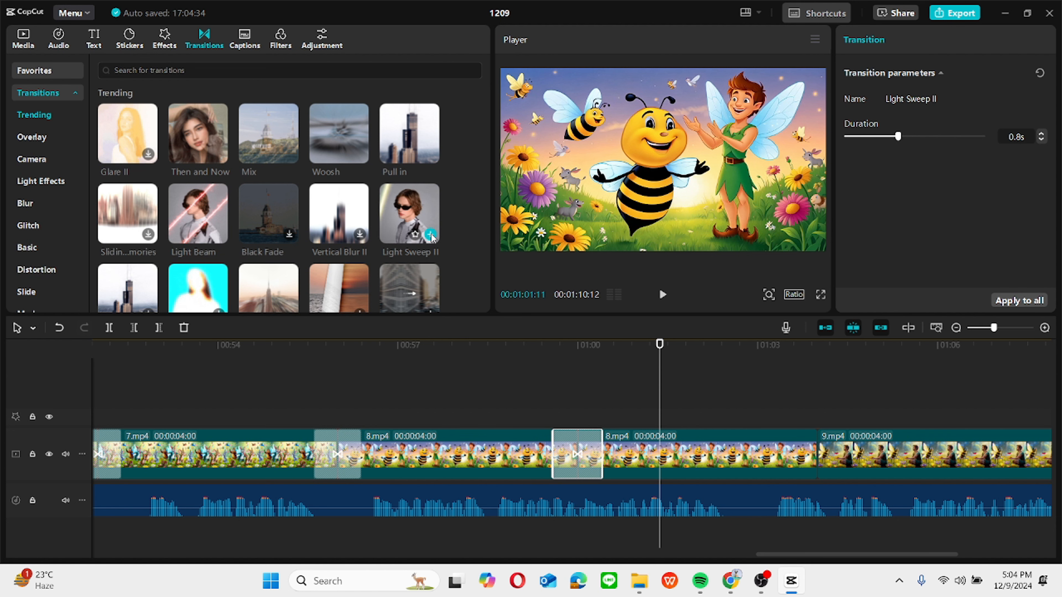
pyautogui.moveTo(660, 411); pyautogui.dragTo(818, 404)
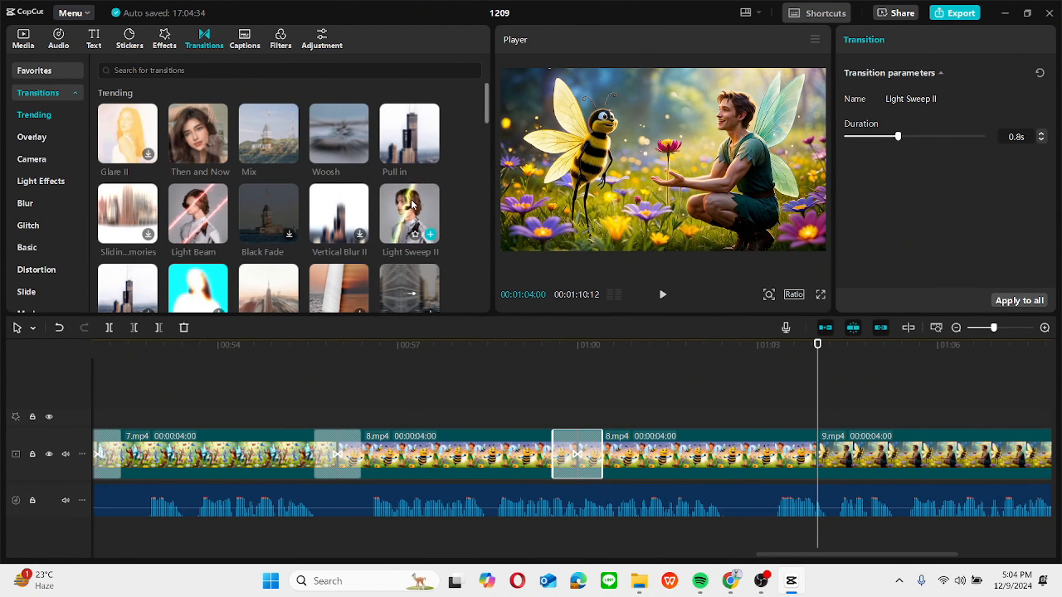
pyautogui.click(430, 234)
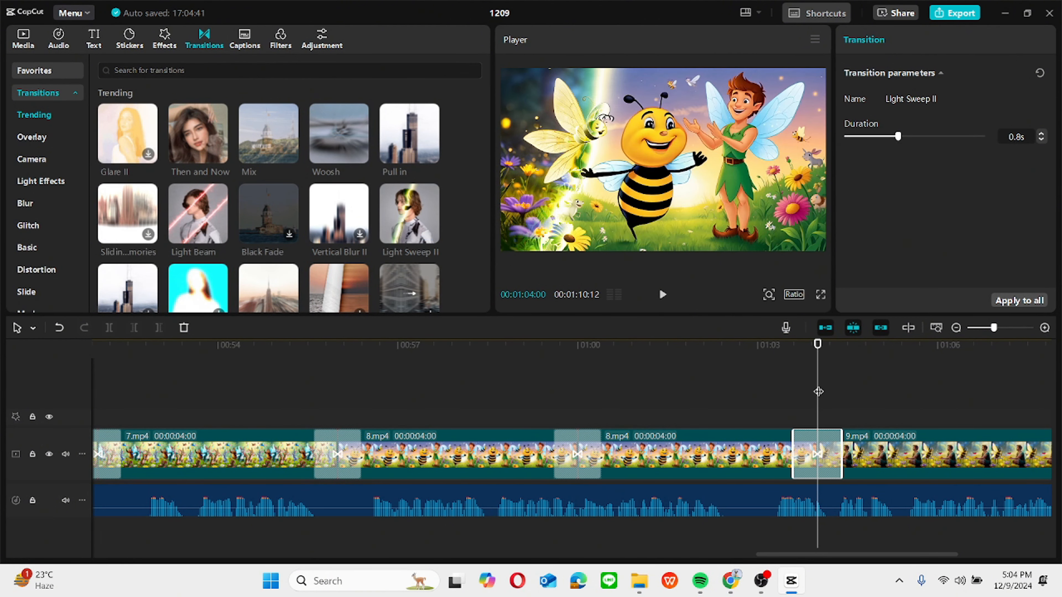
pyautogui.moveTo(818, 391); pyautogui.dragTo(624, 432)
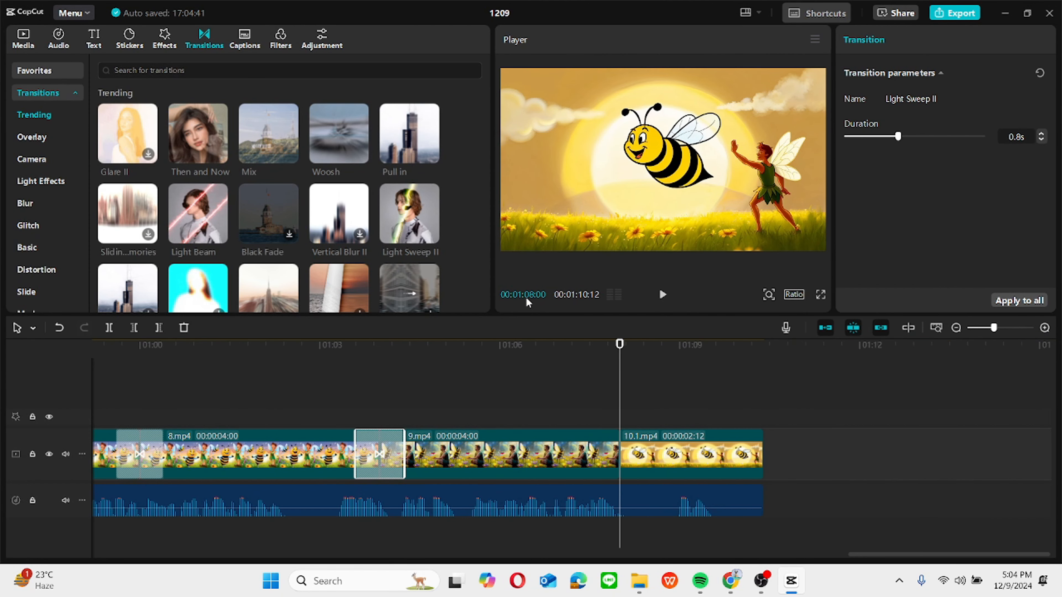
pyautogui.click(430, 234)
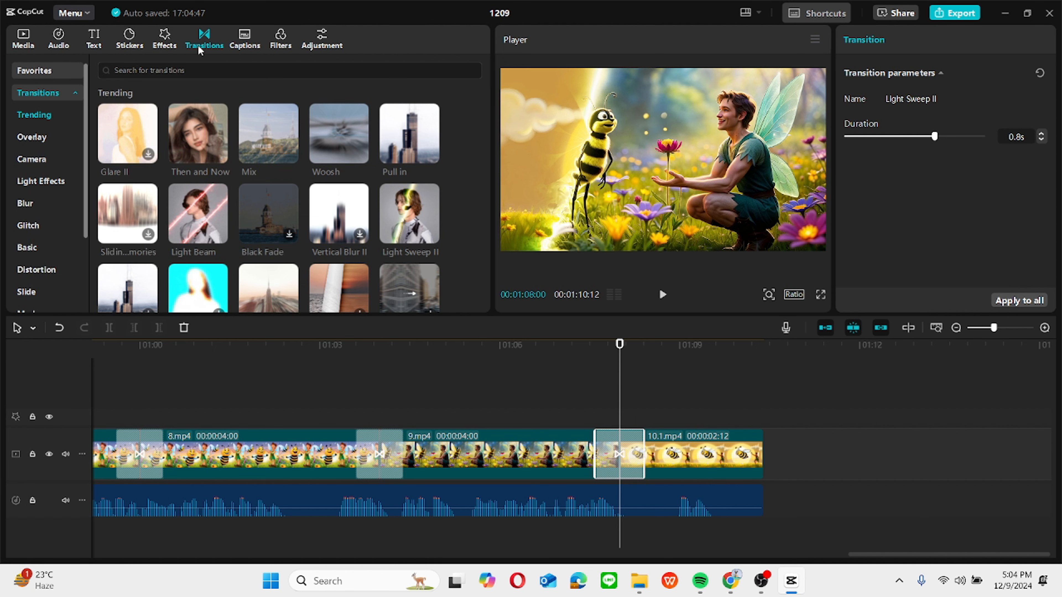
# - Generate auto captions for the voice-over with English as the spoken language and filler-word identification enabled
pyautogui.click(243, 40)
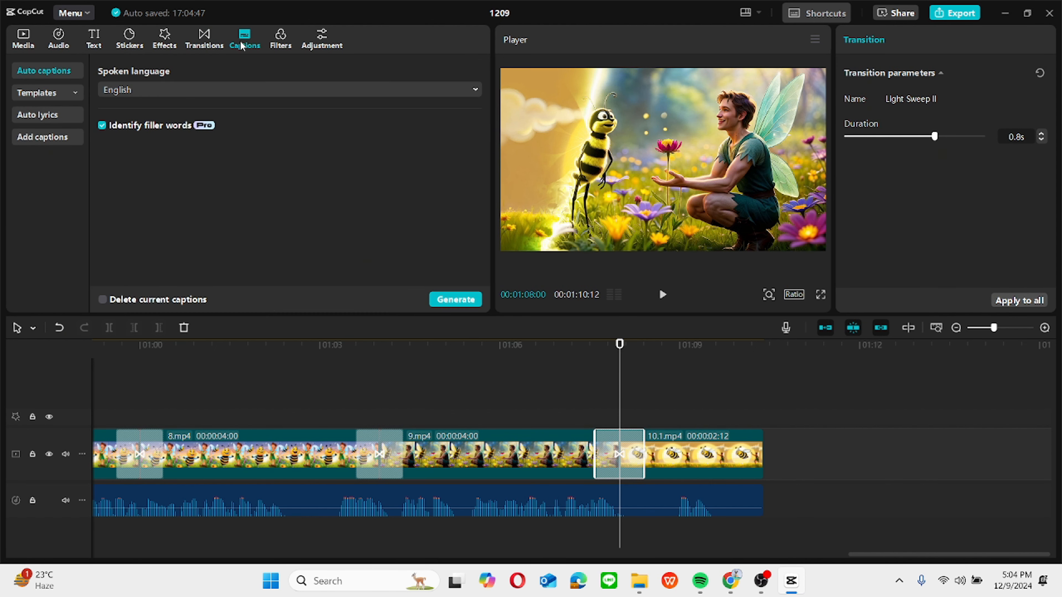
pyautogui.click(461, 304)
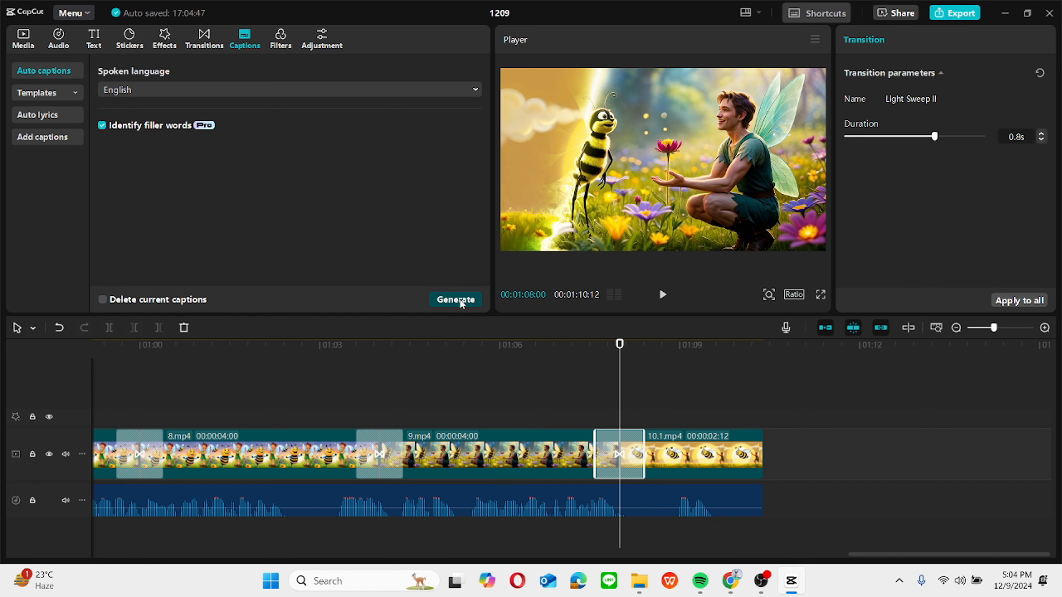